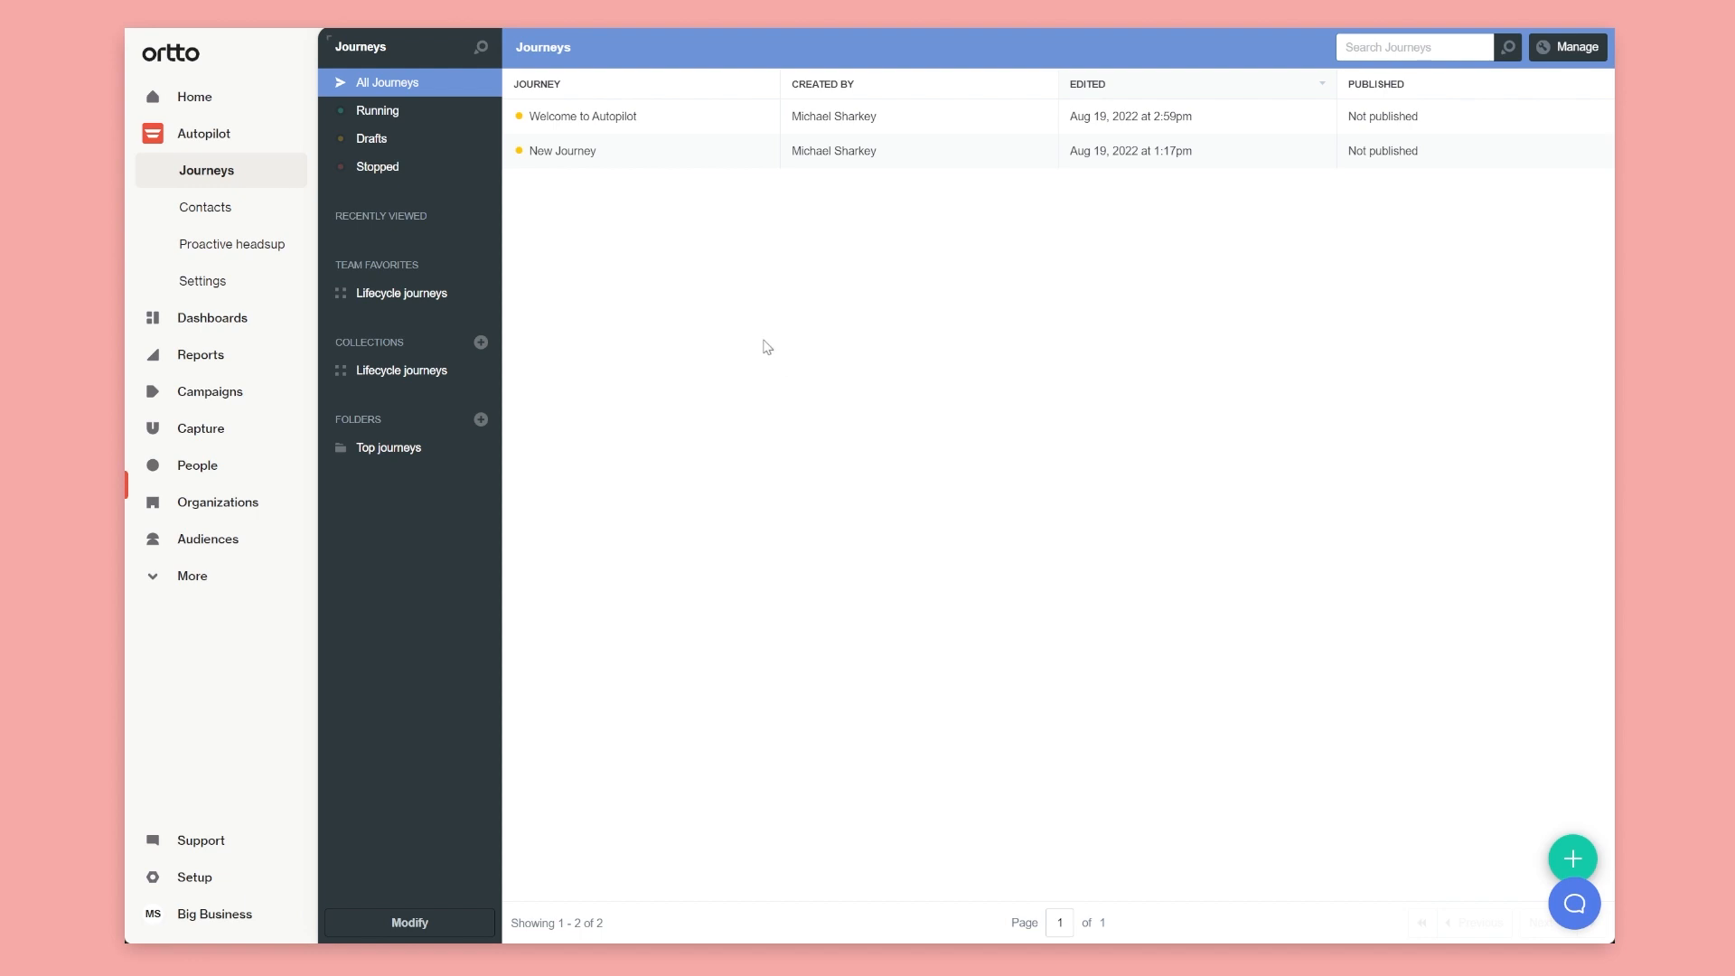
Open the New Journey canvas and place the Lead Ad Submitted trigger directly above the Send Email action
{"action": "left_click", "coordinate": [581, 154]}
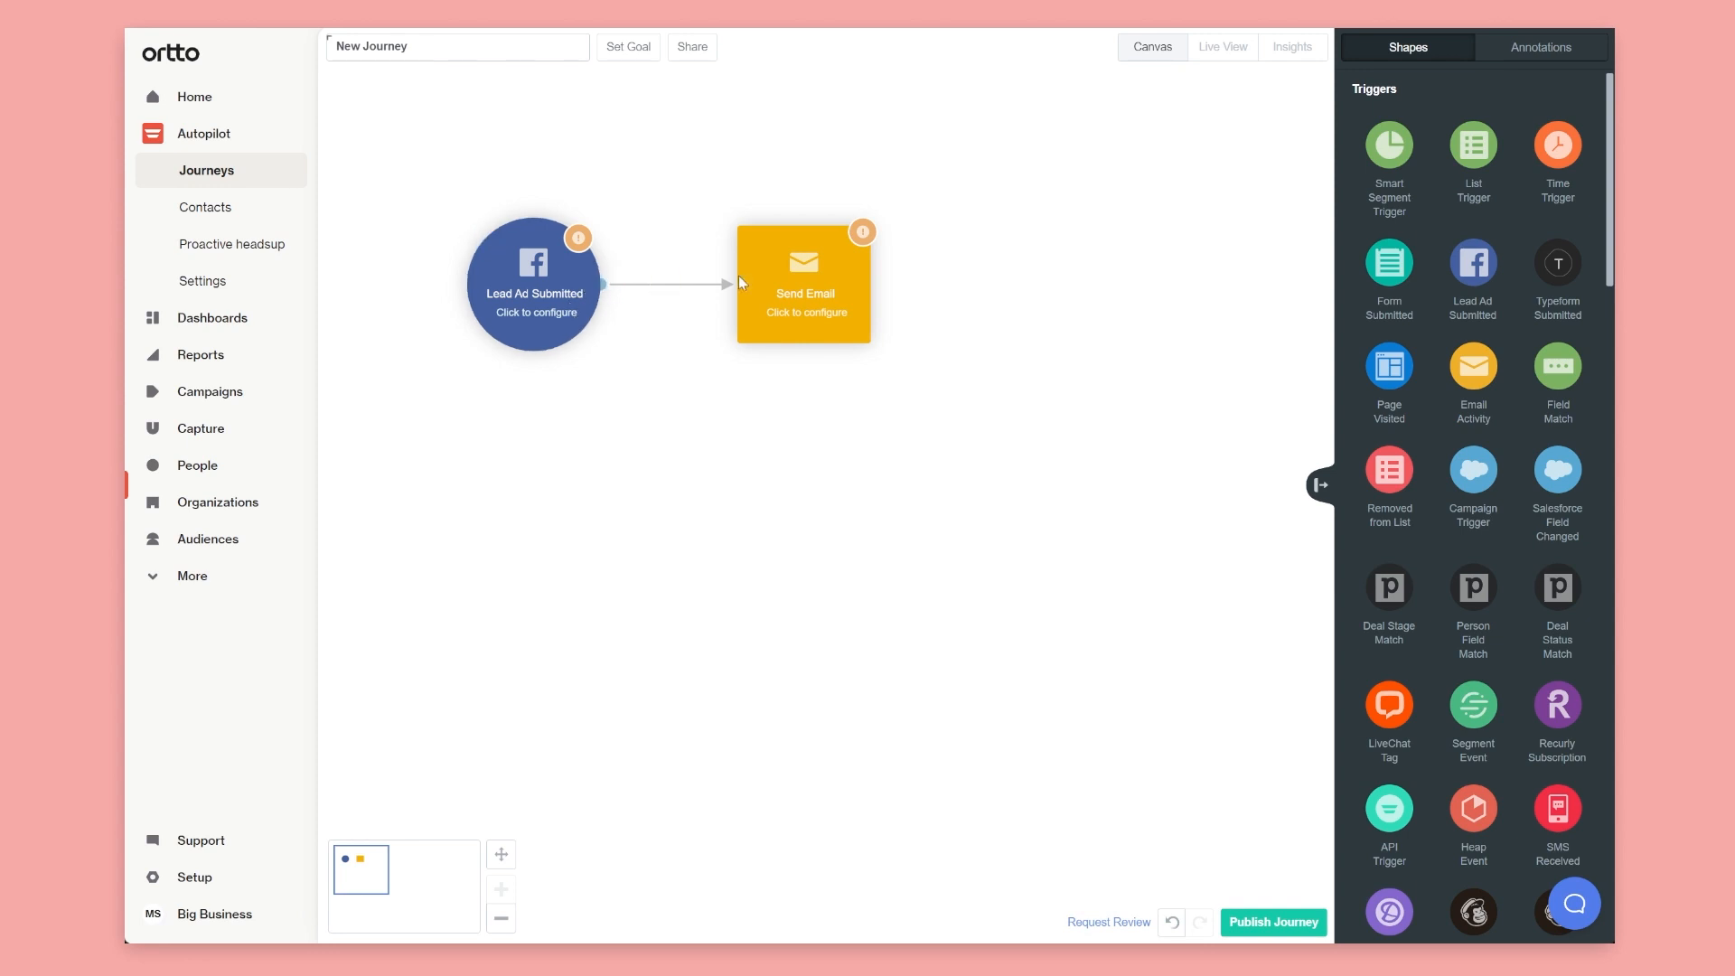
{"action": "left_click_drag", "start_coordinate": [739, 274], "coordinate": [828, 264]}
{"action": "left_click_drag", "start_coordinate": [571, 291], "coordinate": [556, 225]}
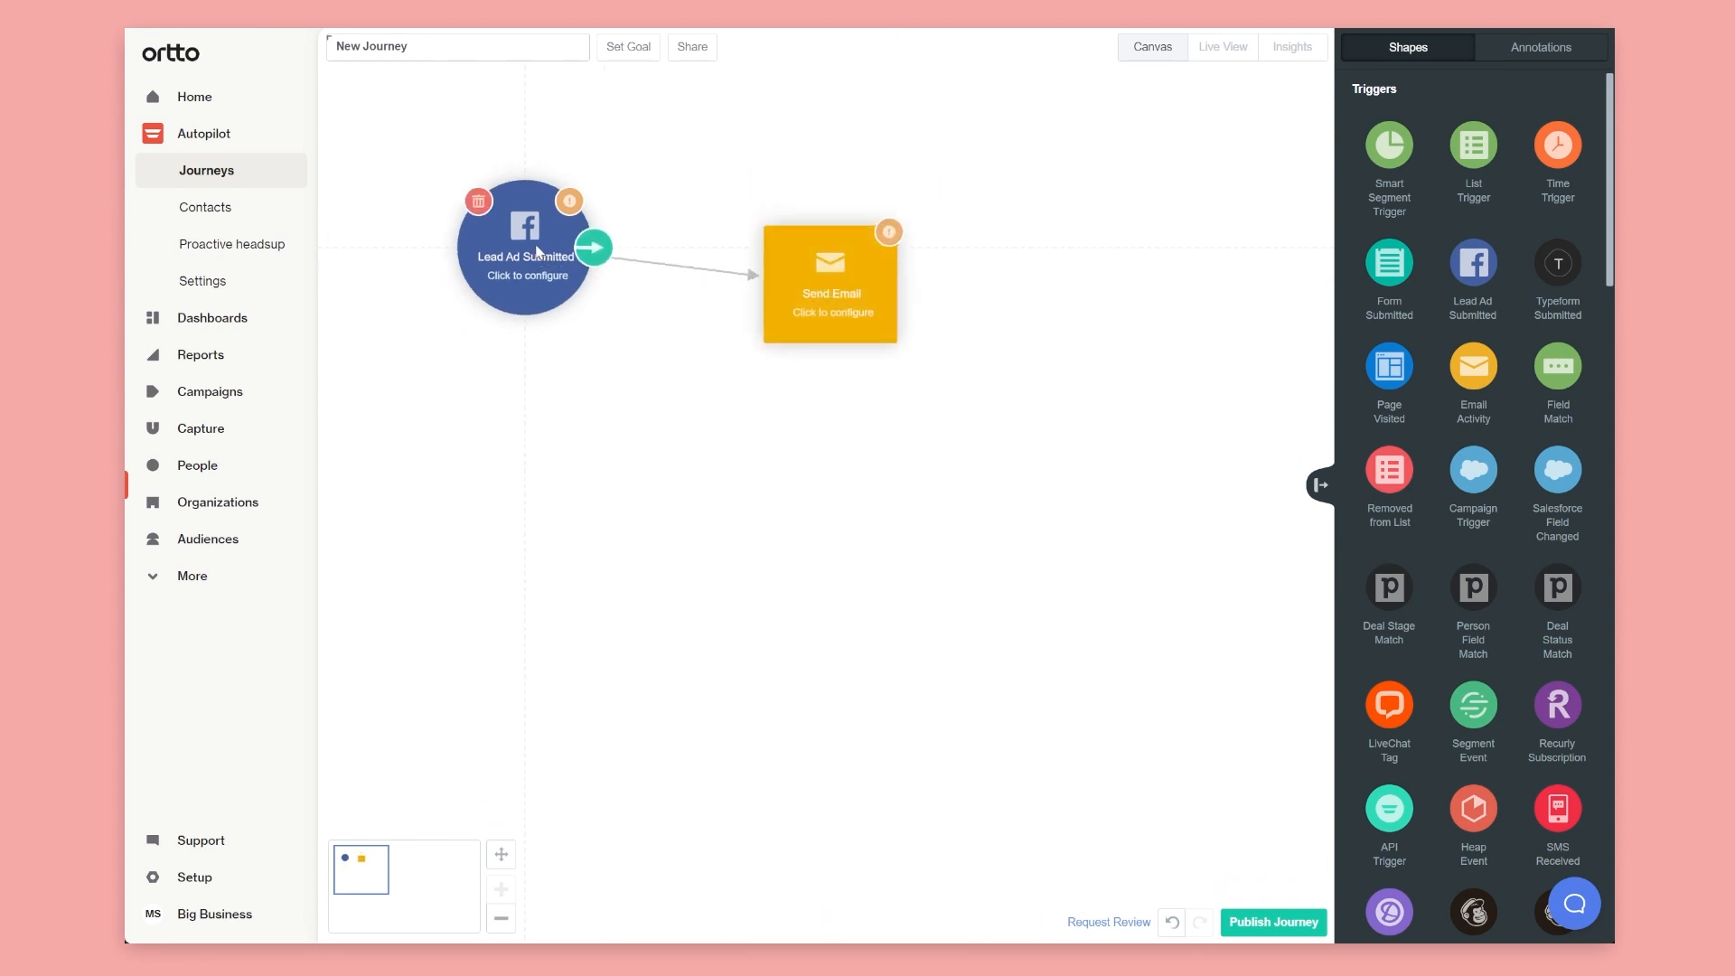
{"action": "left_click_drag", "start_coordinate": [867, 313], "coordinate": [550, 464]}
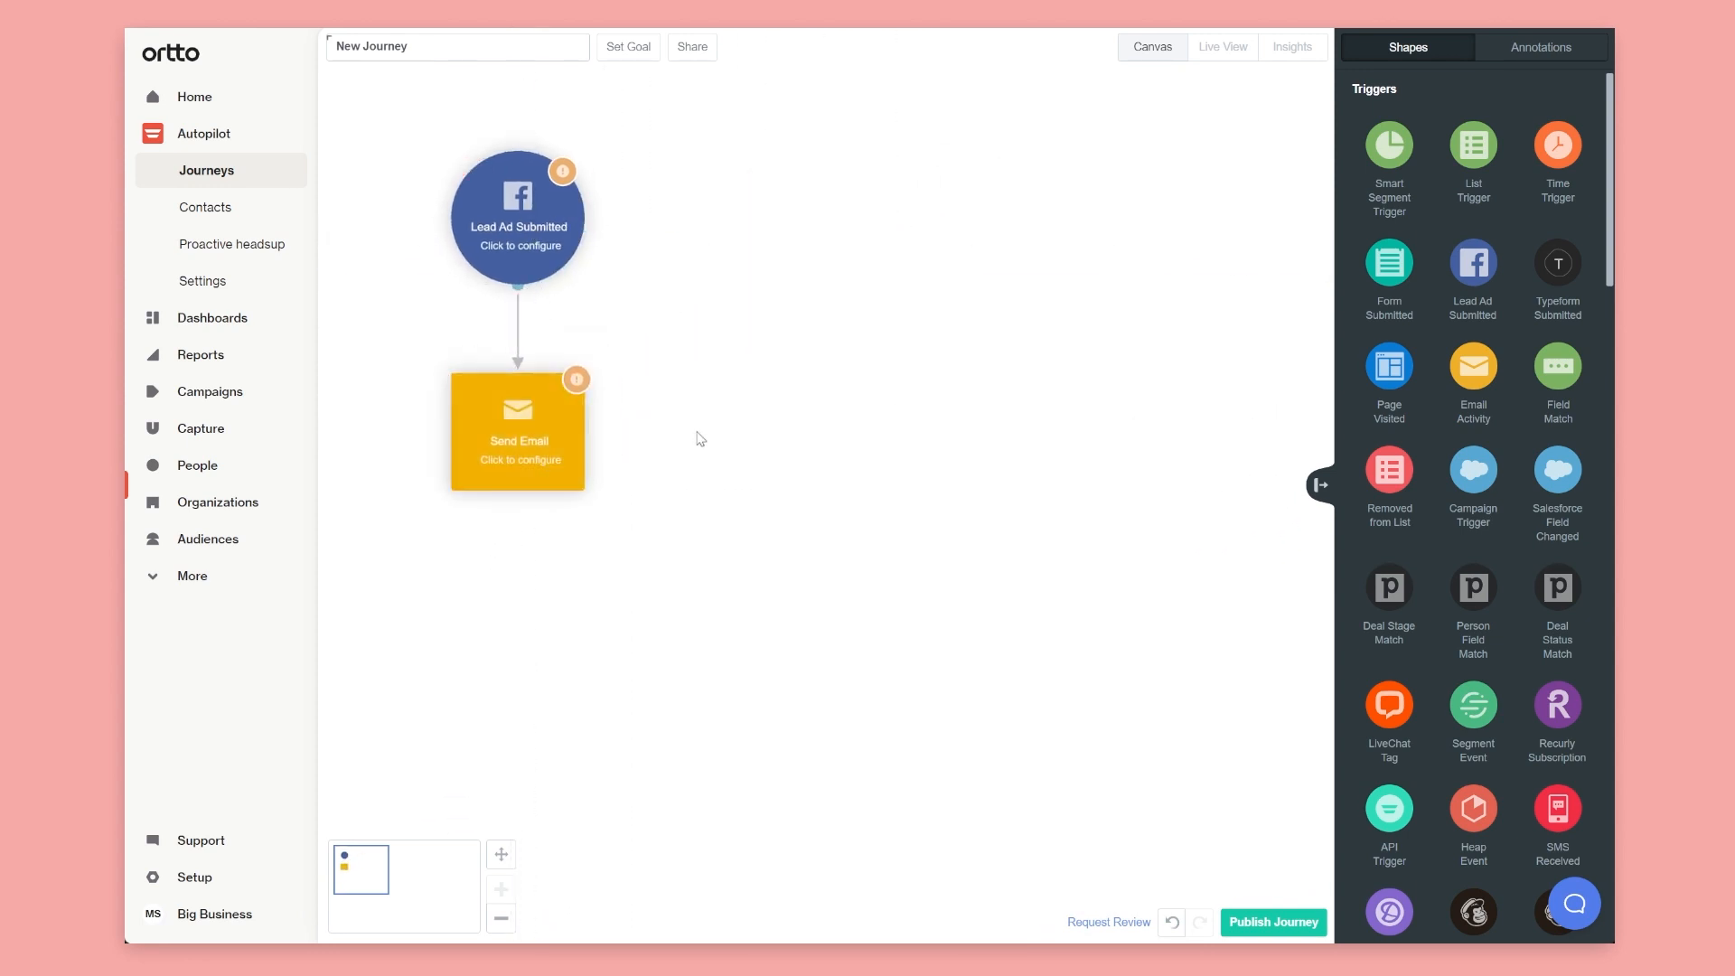
Add a Has Submitted Lead Ad condition to the canvas and move the Send Email action above it
{"action": "scroll", "coordinate": [1446, 440], "scroll_direction": "down", "scroll_amount": 15}
{"action": "scroll", "coordinate": [1445, 440], "scroll_direction": "down", "scroll_amount": 10}
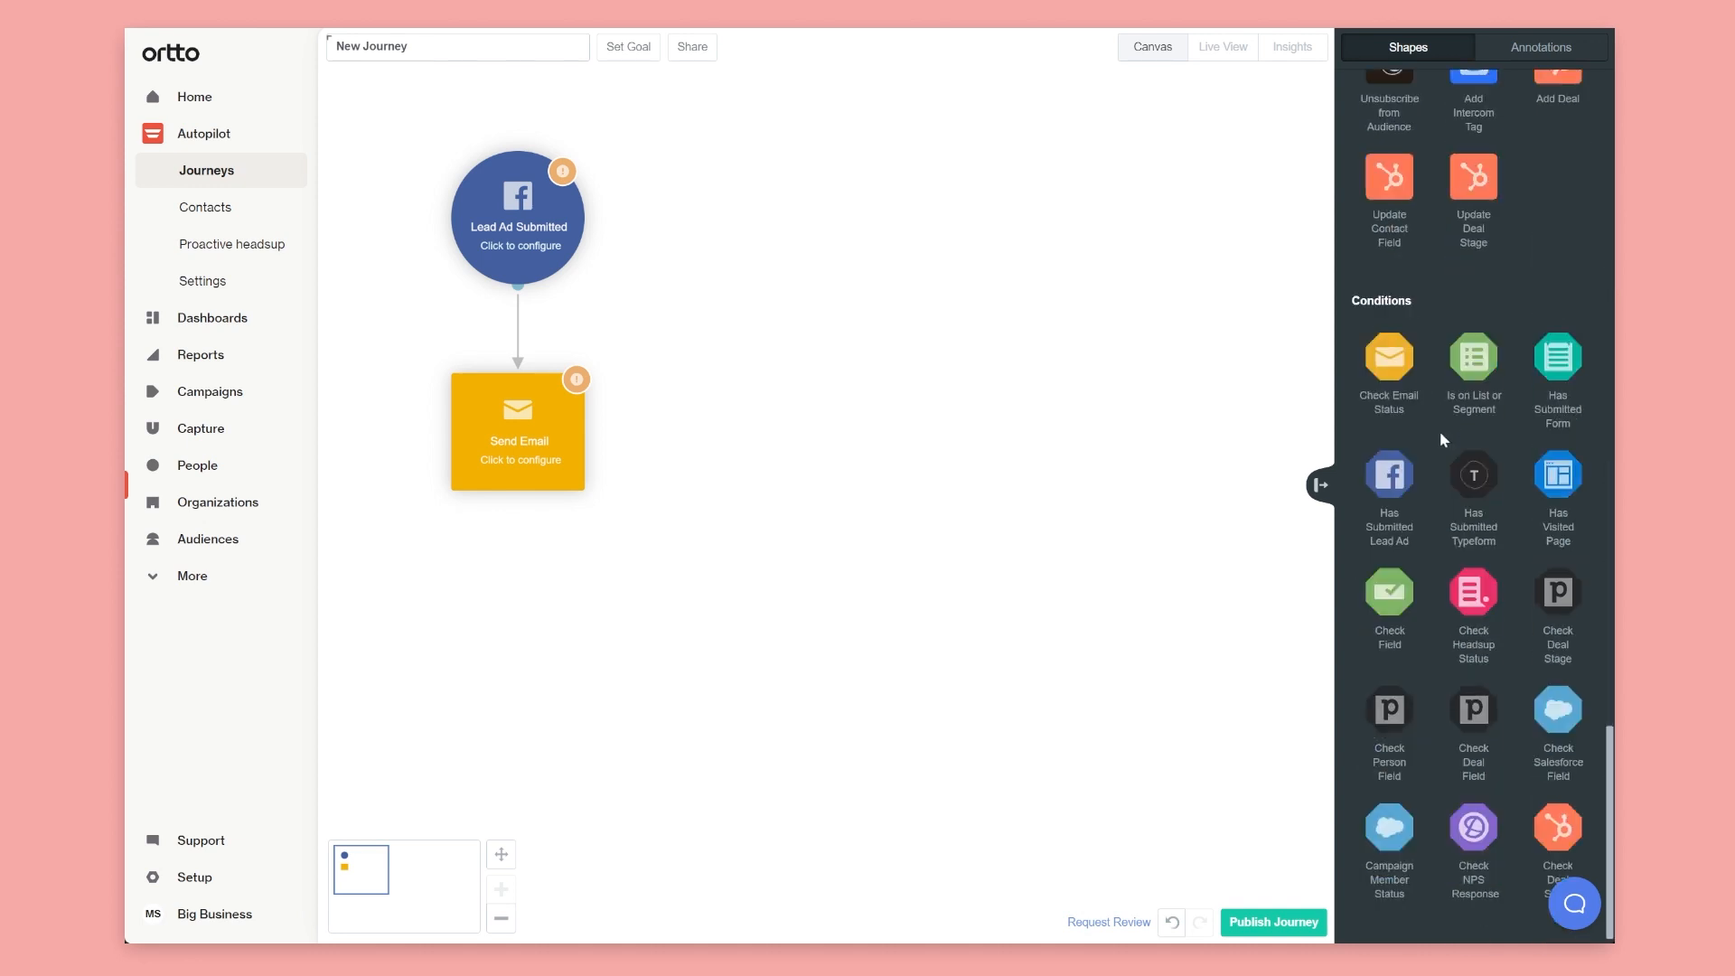
{"action": "left_click_drag", "start_coordinate": [1389, 474], "coordinate": [813, 437]}
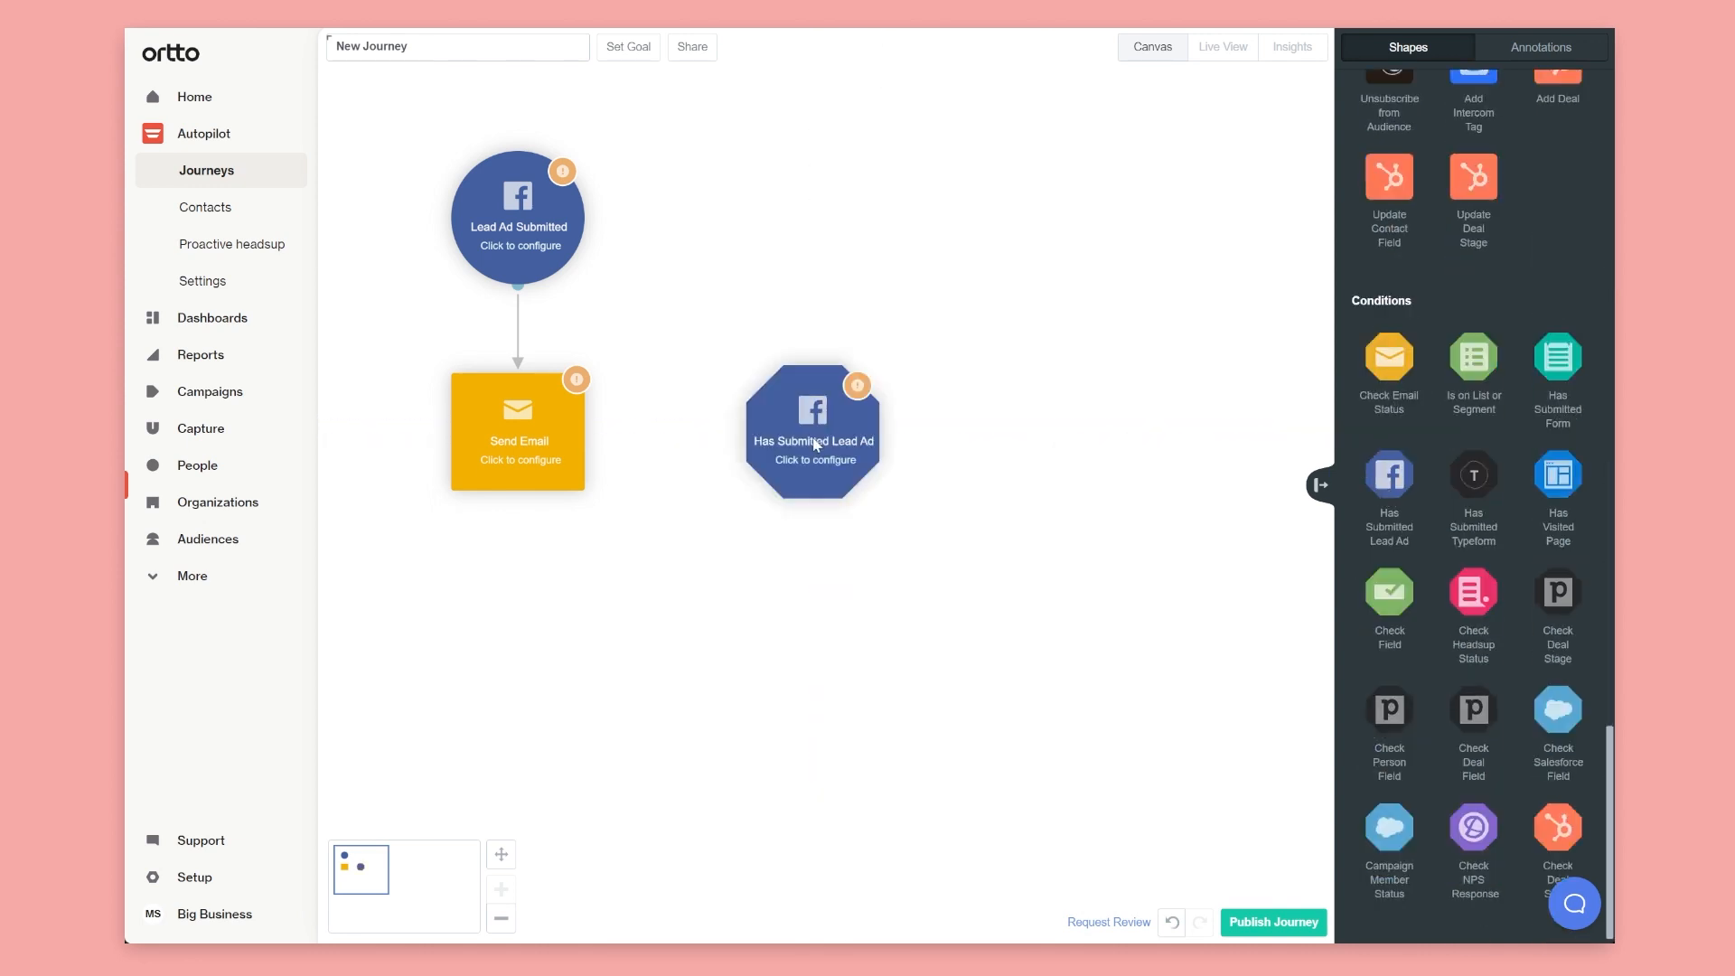
{"action": "left_click_drag", "start_coordinate": [523, 431], "coordinate": [827, 215]}
{"action": "left_click_drag", "start_coordinate": [822, 437], "coordinate": [823, 457]}
Look through Autopilot's Contacts, Proactive headsup and Settings pages
{"action": "left_click", "coordinate": [207, 227]}
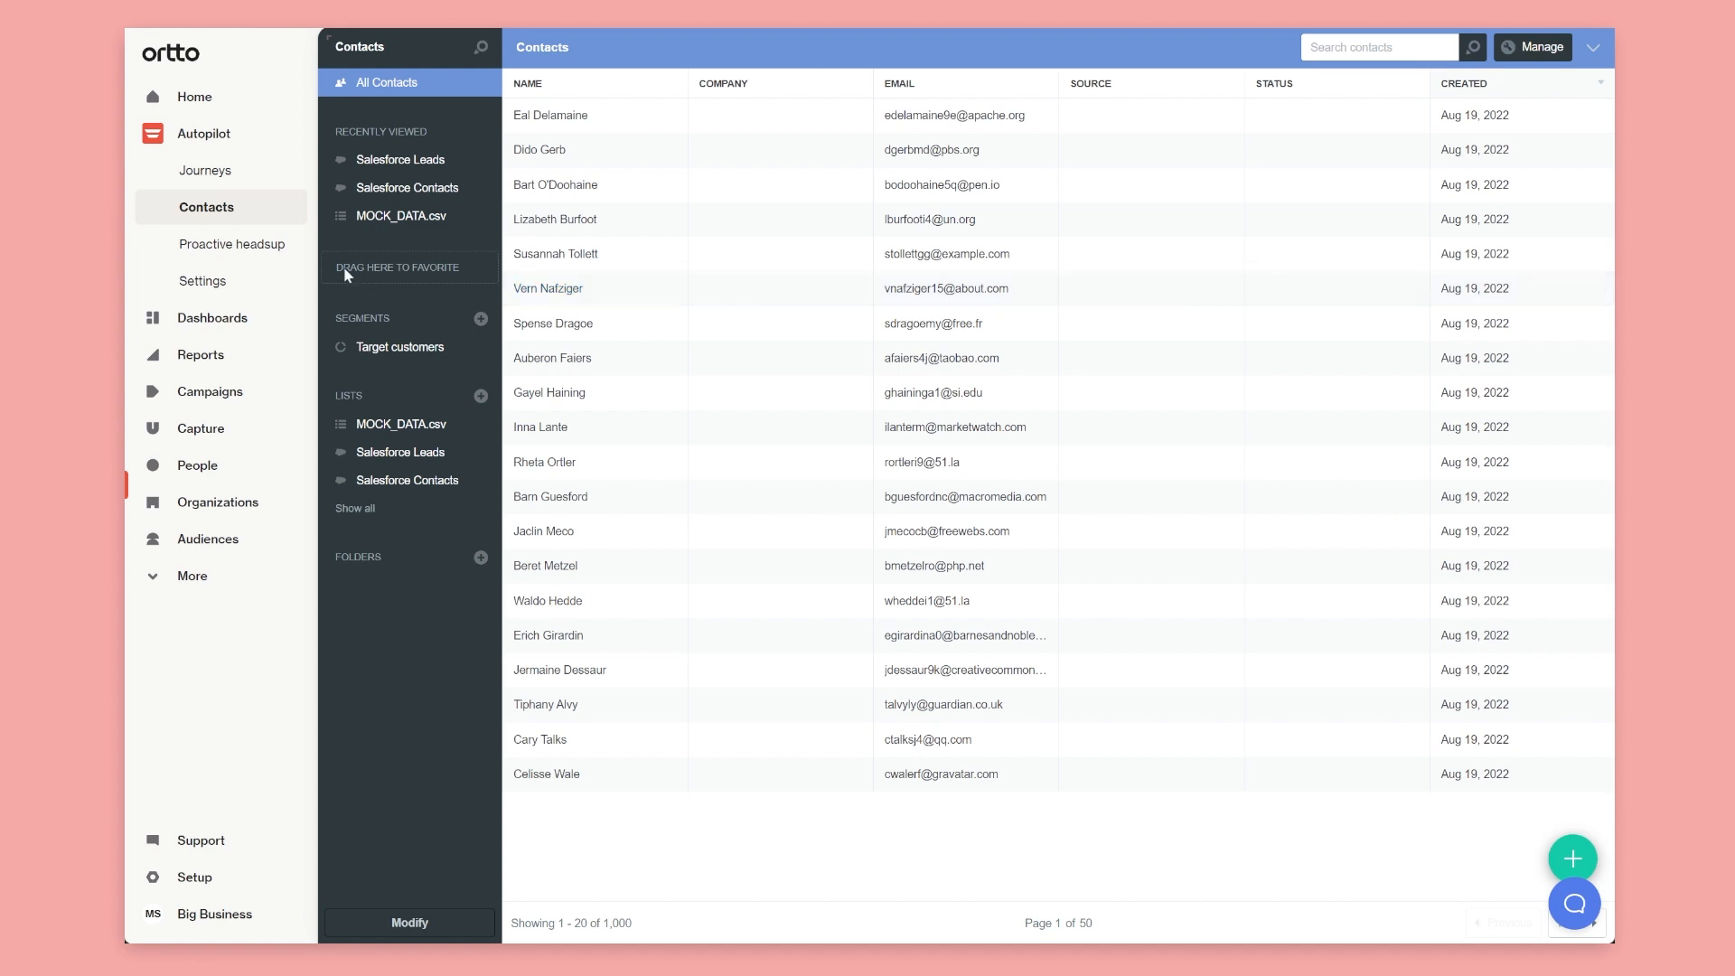
{"action": "left_click", "coordinate": [235, 246]}
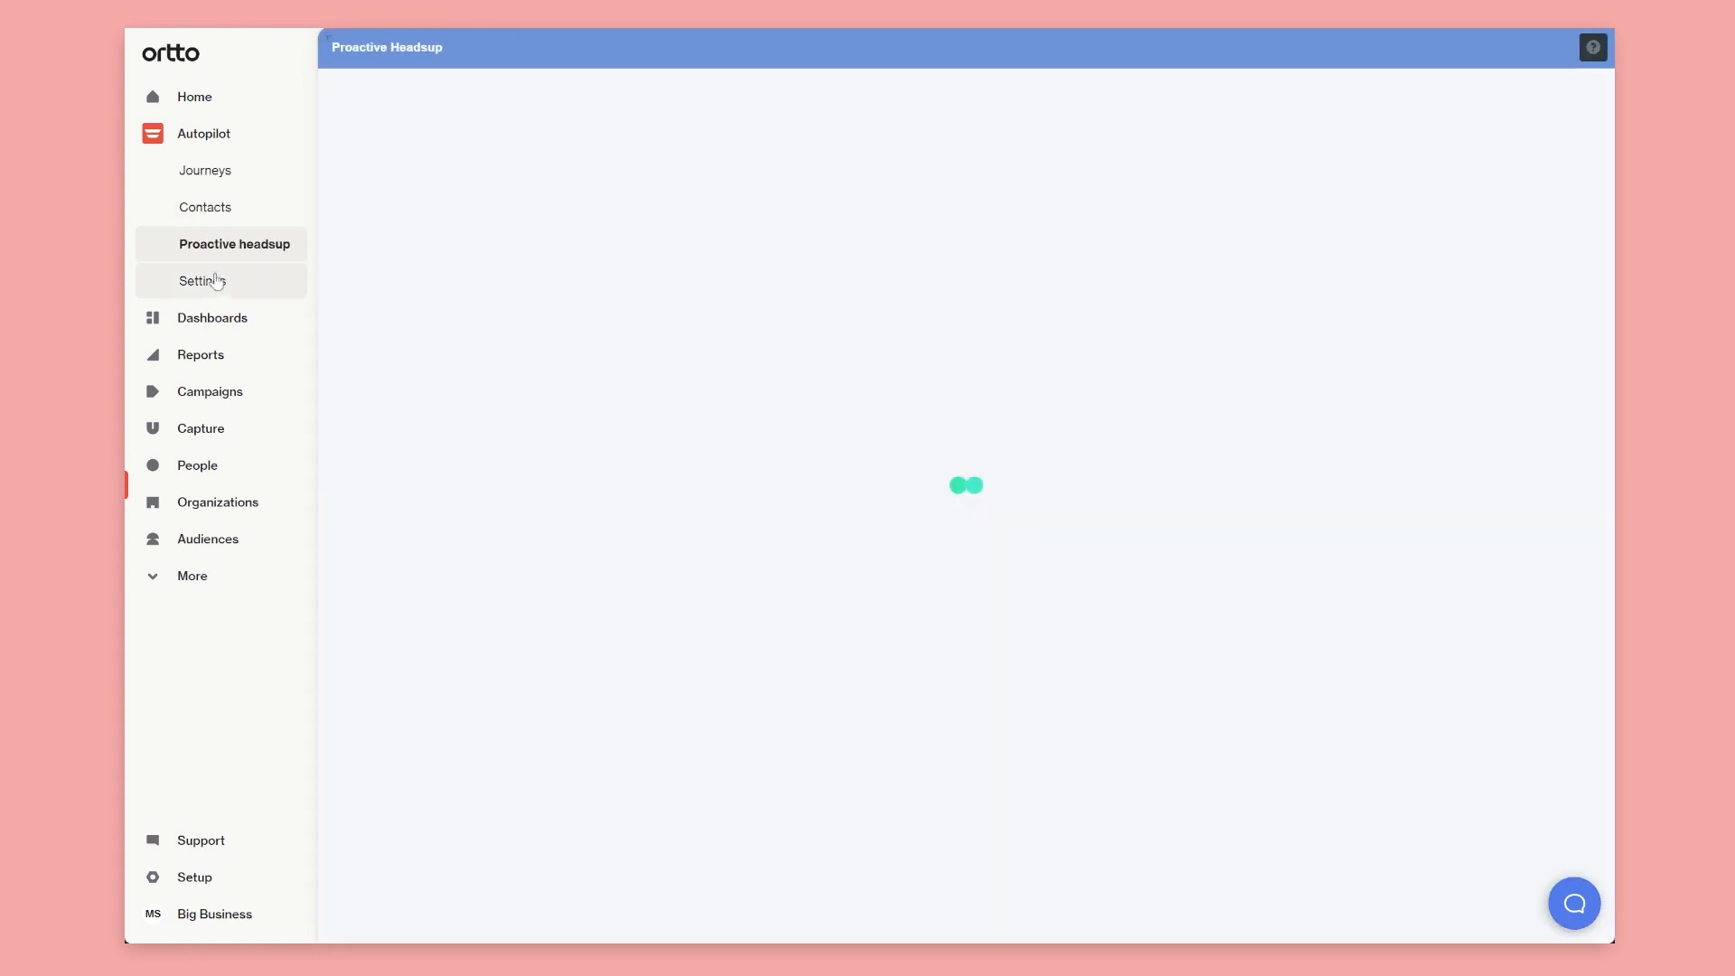
{"action": "left_click", "coordinate": [210, 284]}
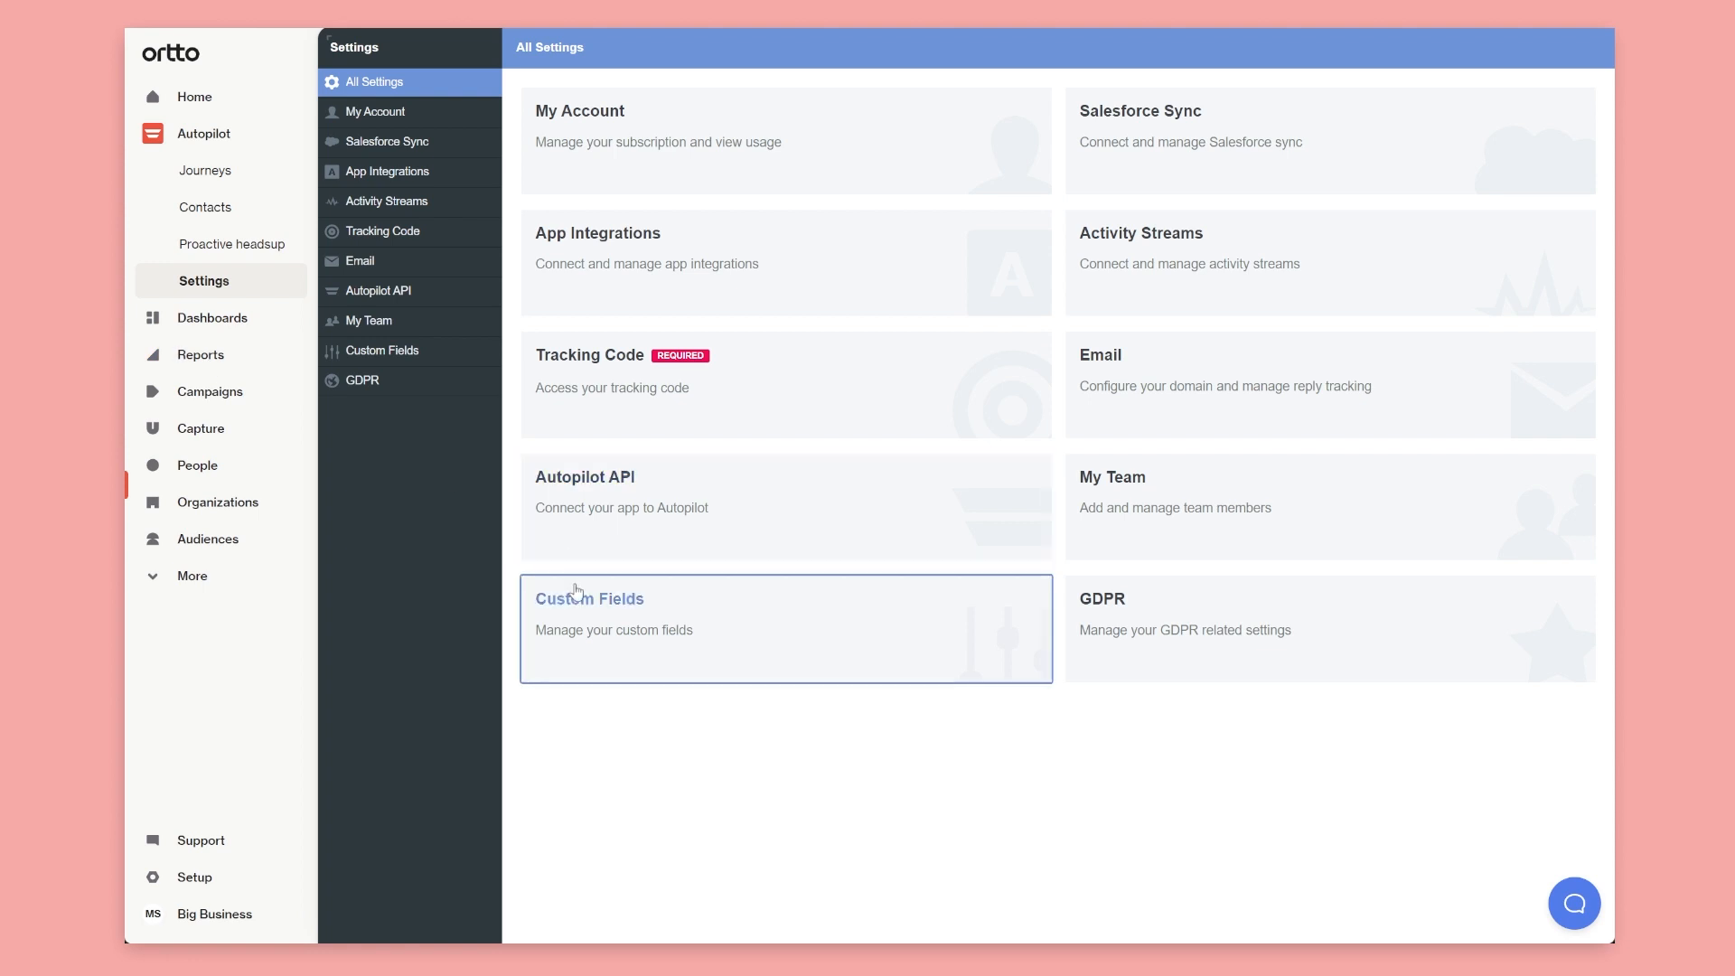
Open User management in the account setup and view the actions available for the owner user
{"action": "left_click", "coordinate": [182, 883]}
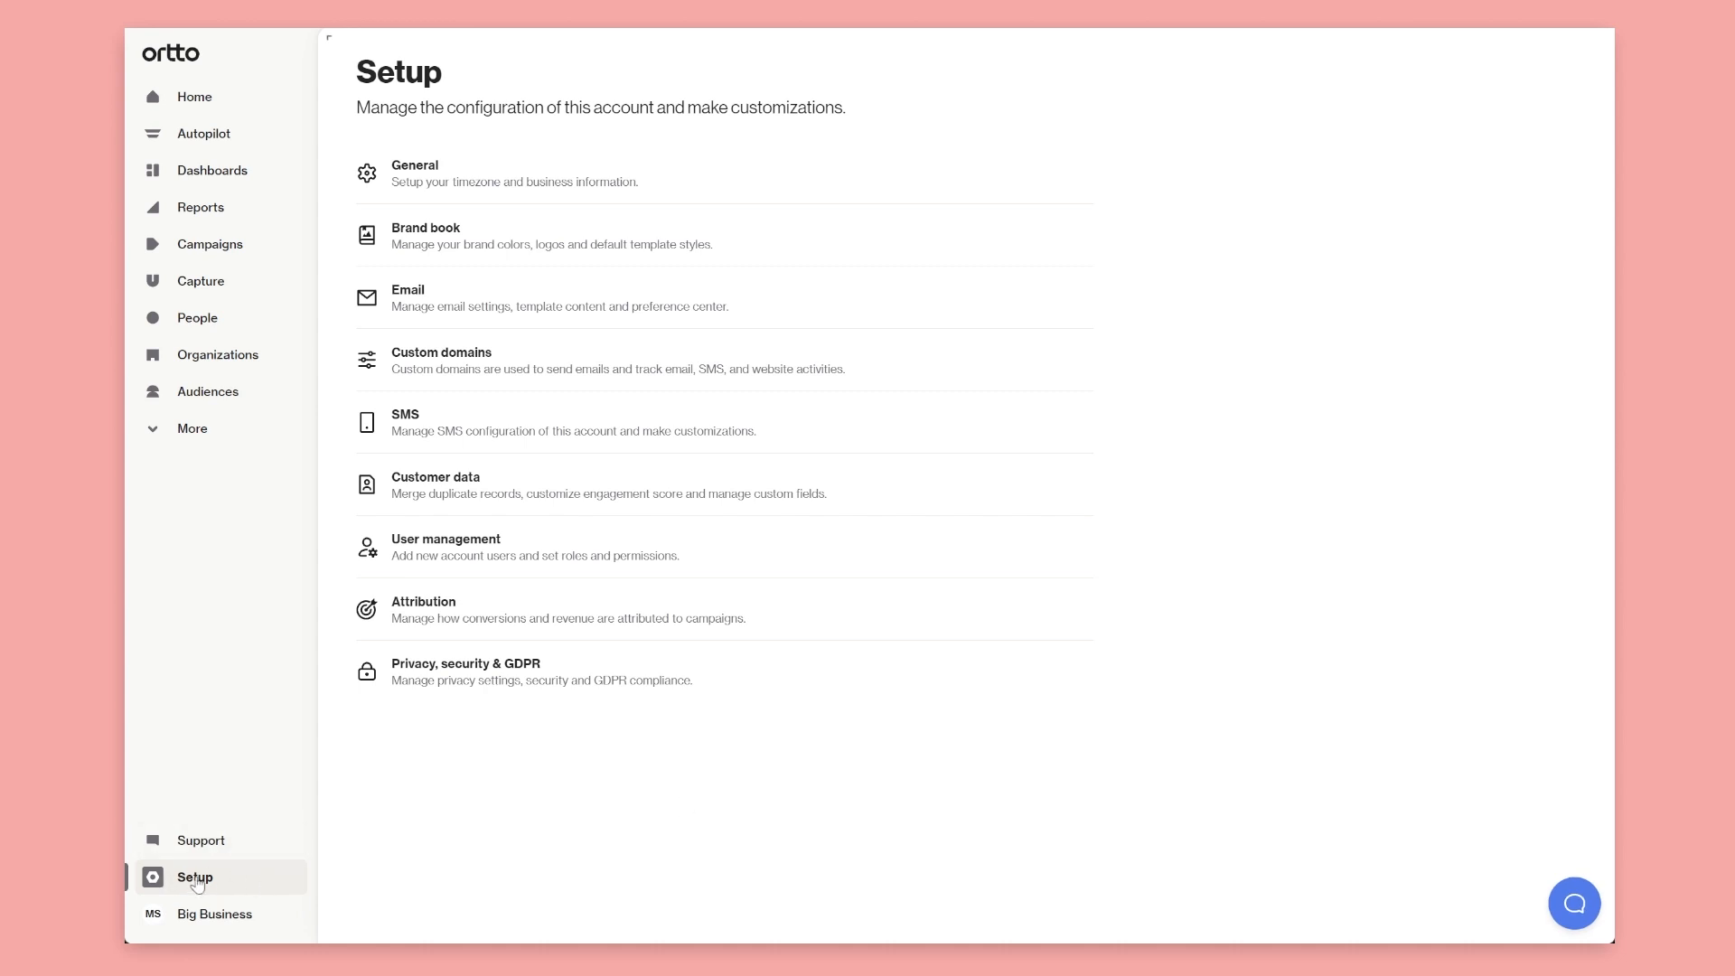
{"action": "left_click", "coordinate": [494, 562]}
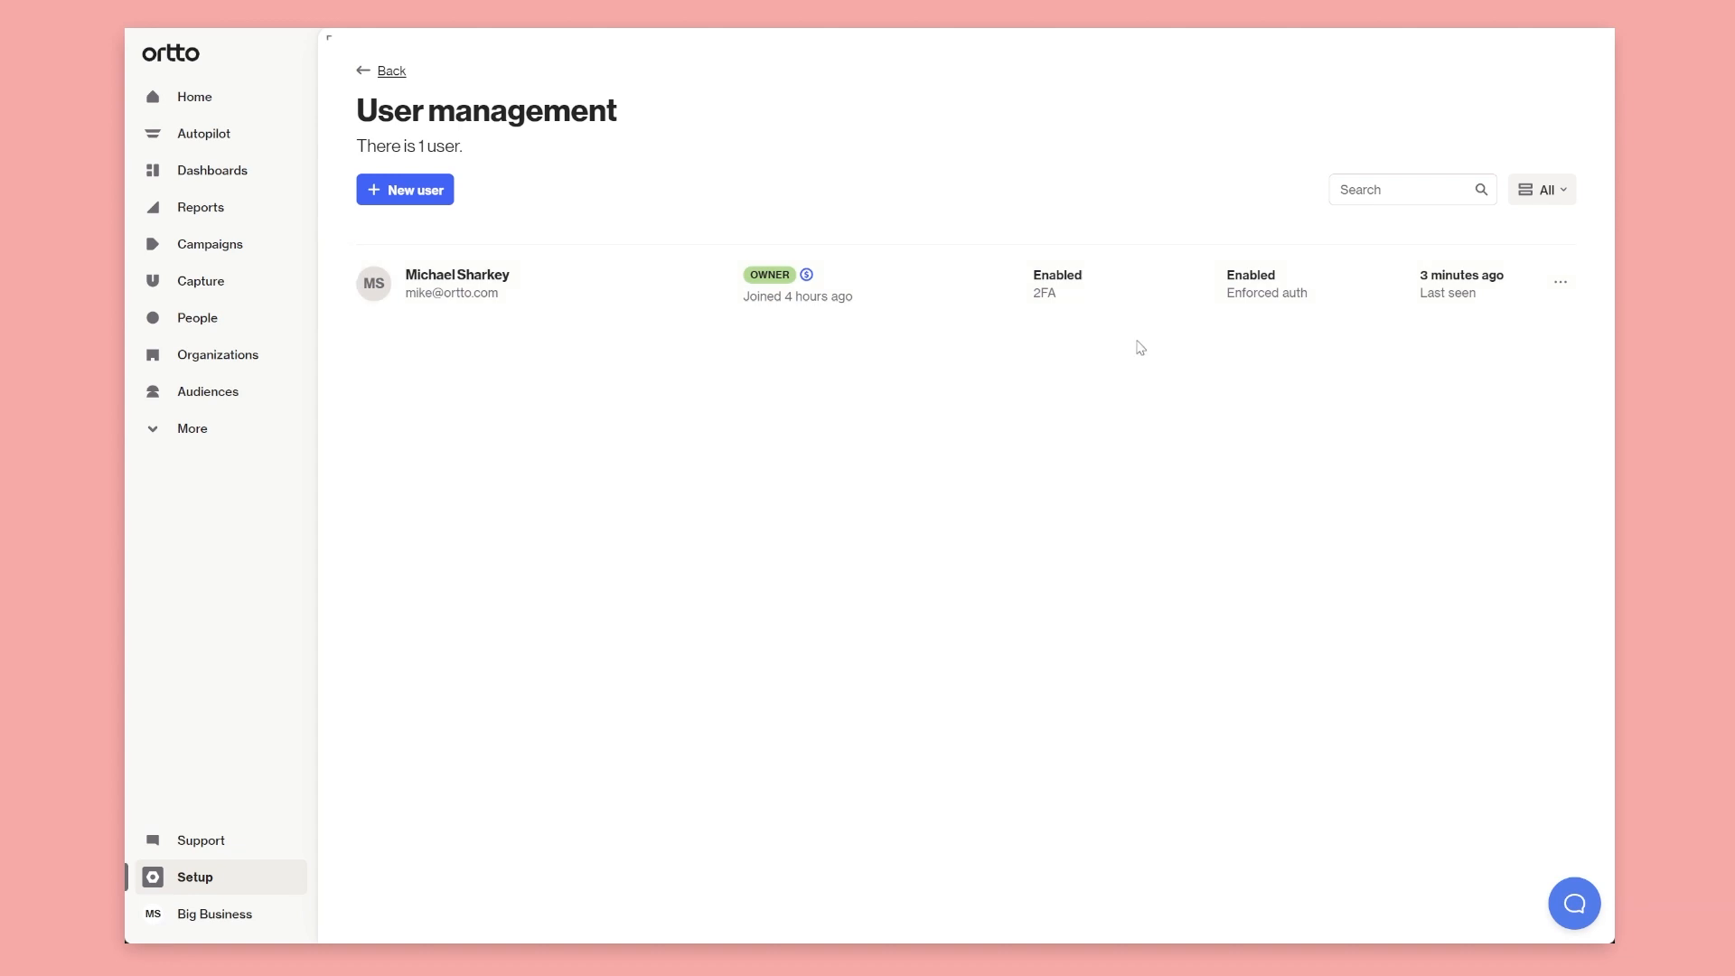
{"action": "left_click", "coordinate": [1561, 283]}
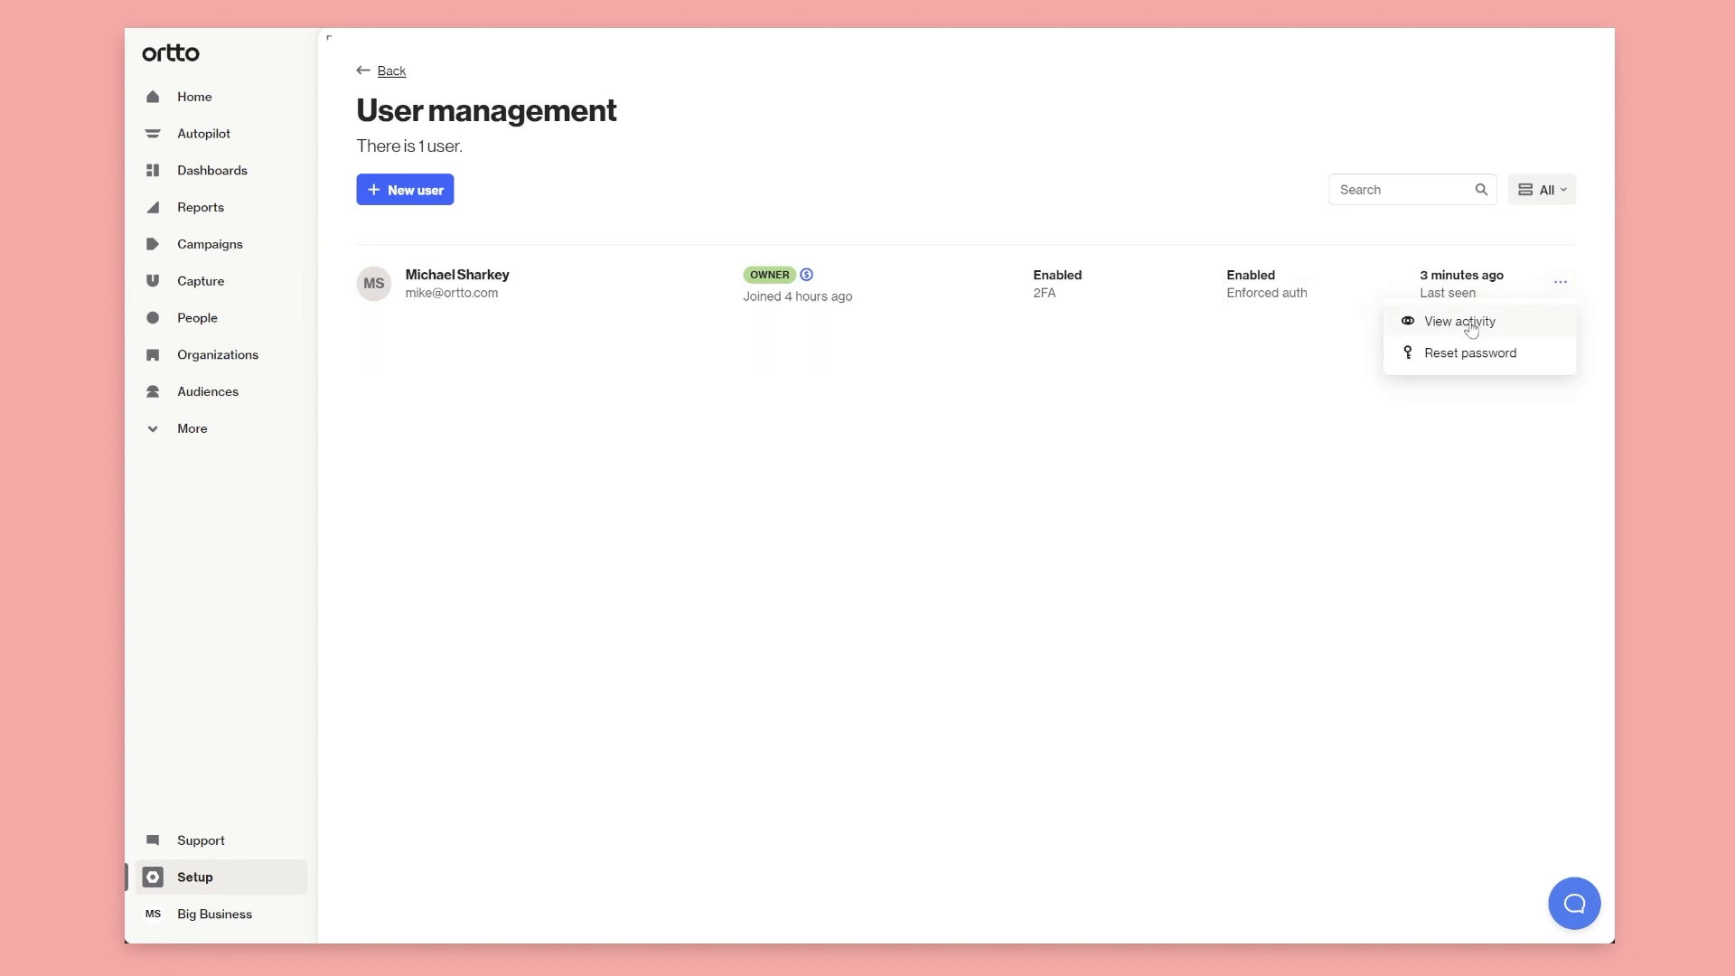
{"action": "left_click", "coordinate": [1278, 456]}
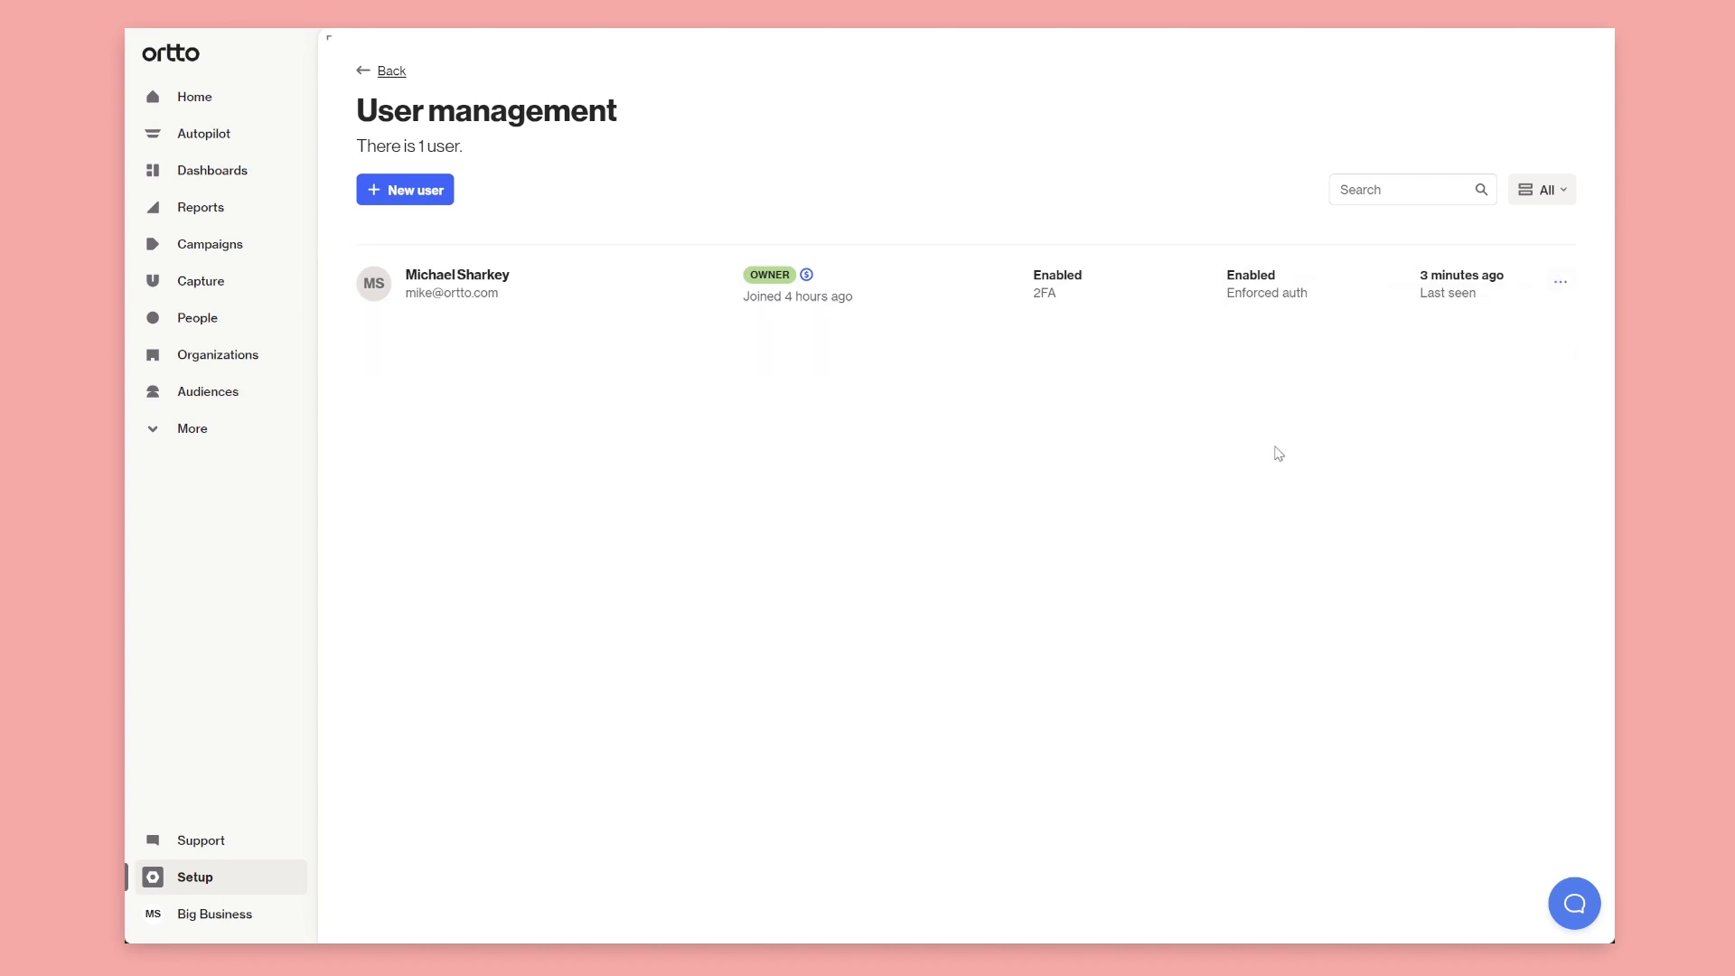
Review the permission choices for adding a new user and the account options such as Plan & billing
{"action": "left_click", "coordinate": [415, 192]}
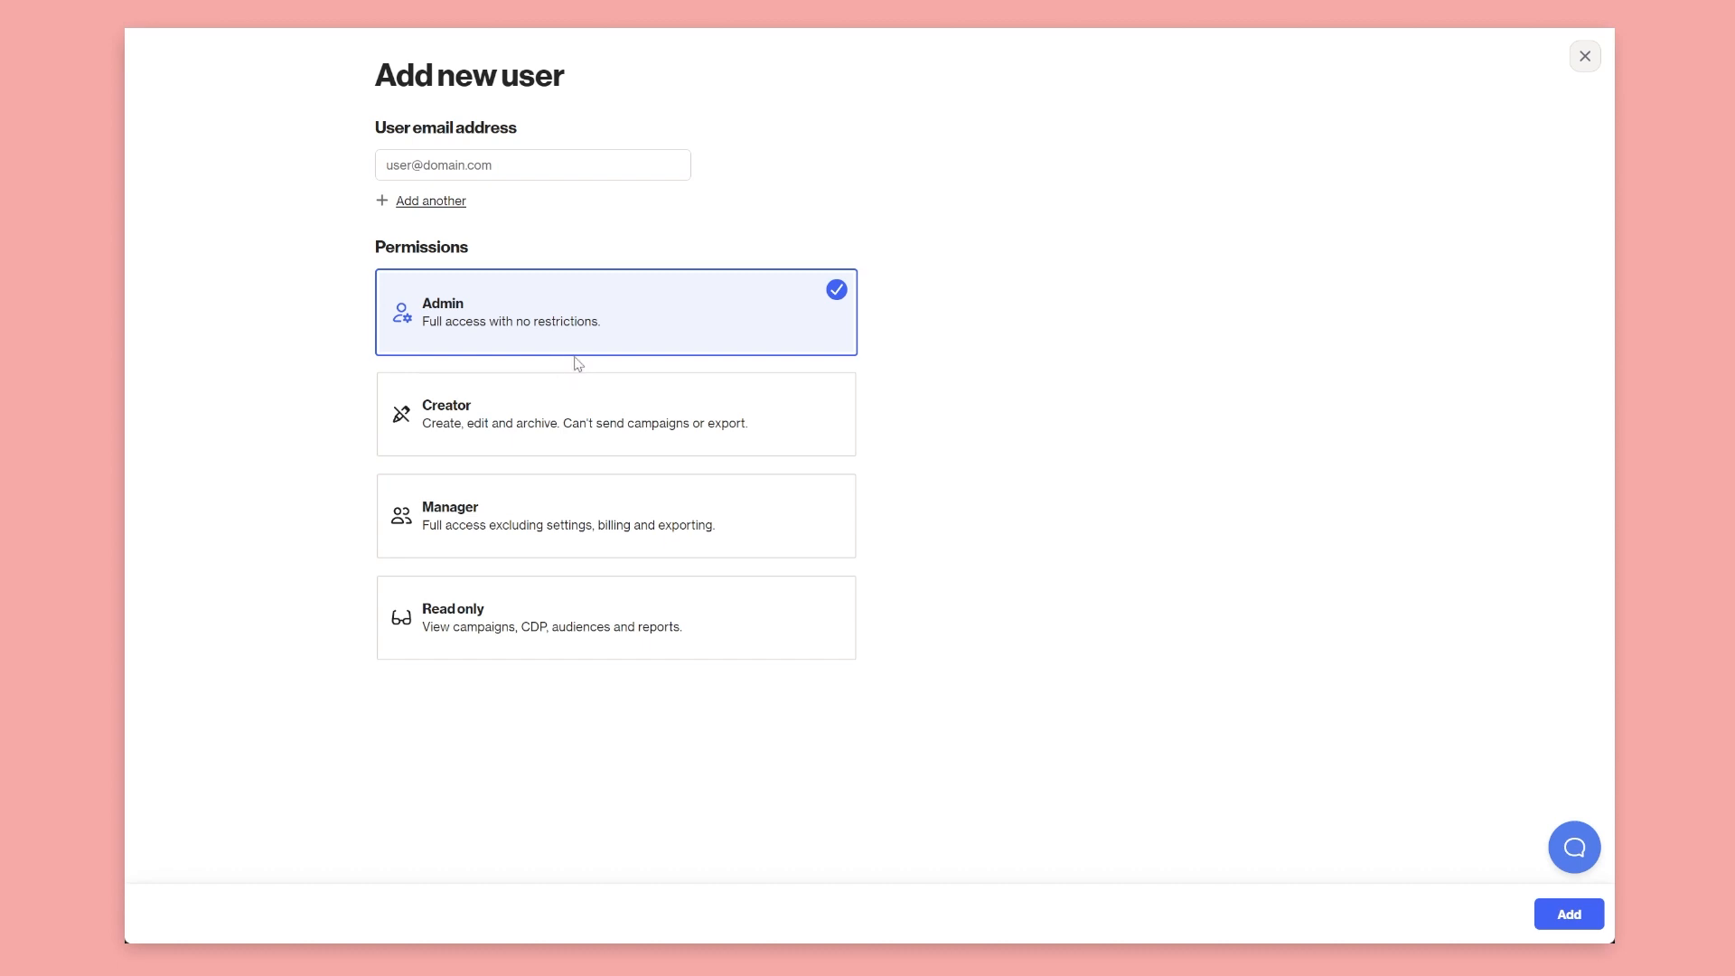
{"action": "left_click", "coordinate": [1586, 58]}
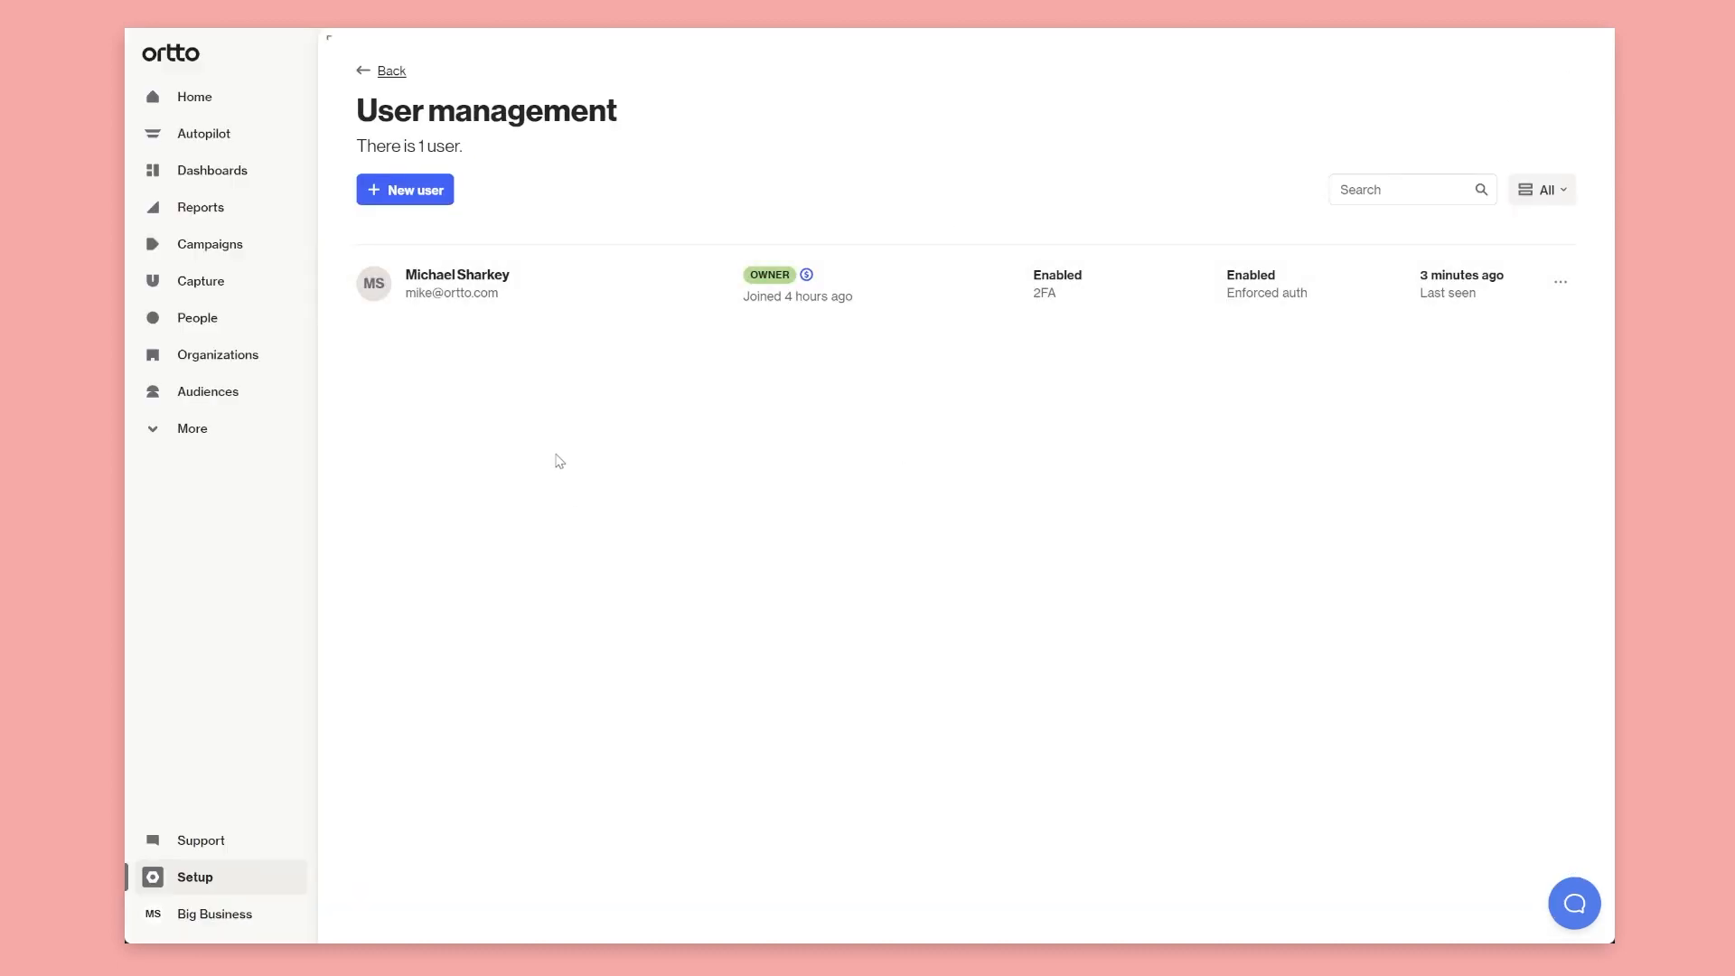
{"action": "left_click", "coordinate": [271, 922]}
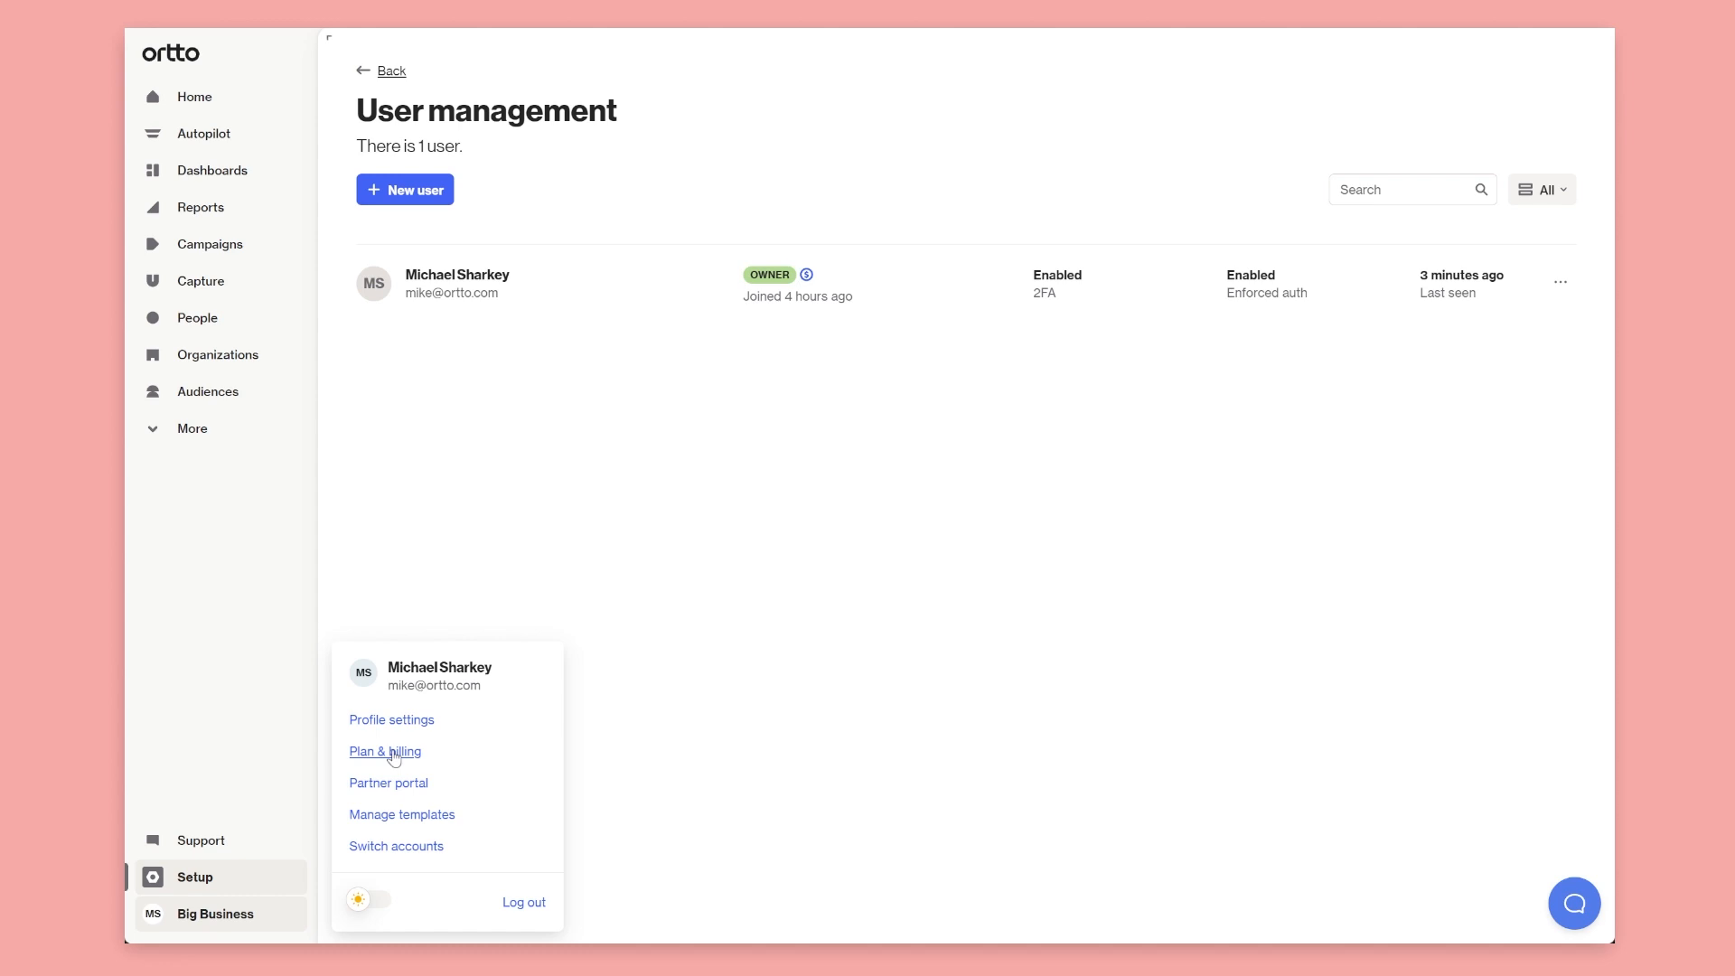
{"action": "left_click", "coordinate": [583, 488]}
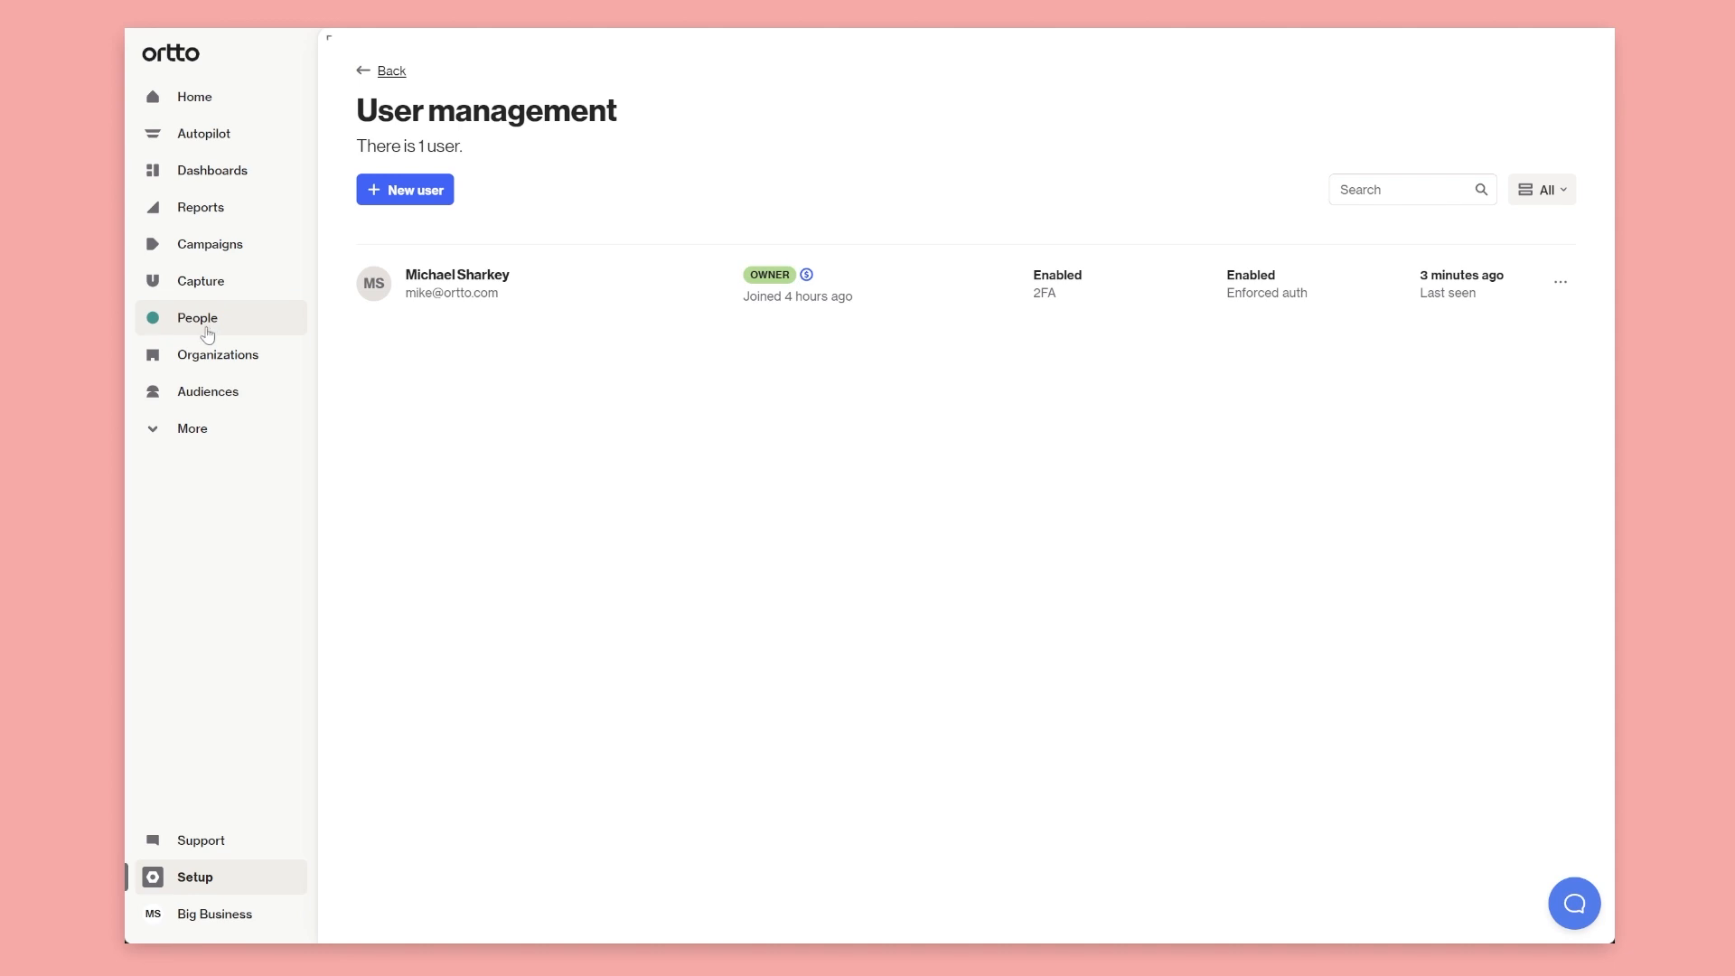
Open Data sources and browse the catalogue for new data sources, selecting Salesforce without setting it up
{"action": "left_click", "coordinate": [193, 431]}
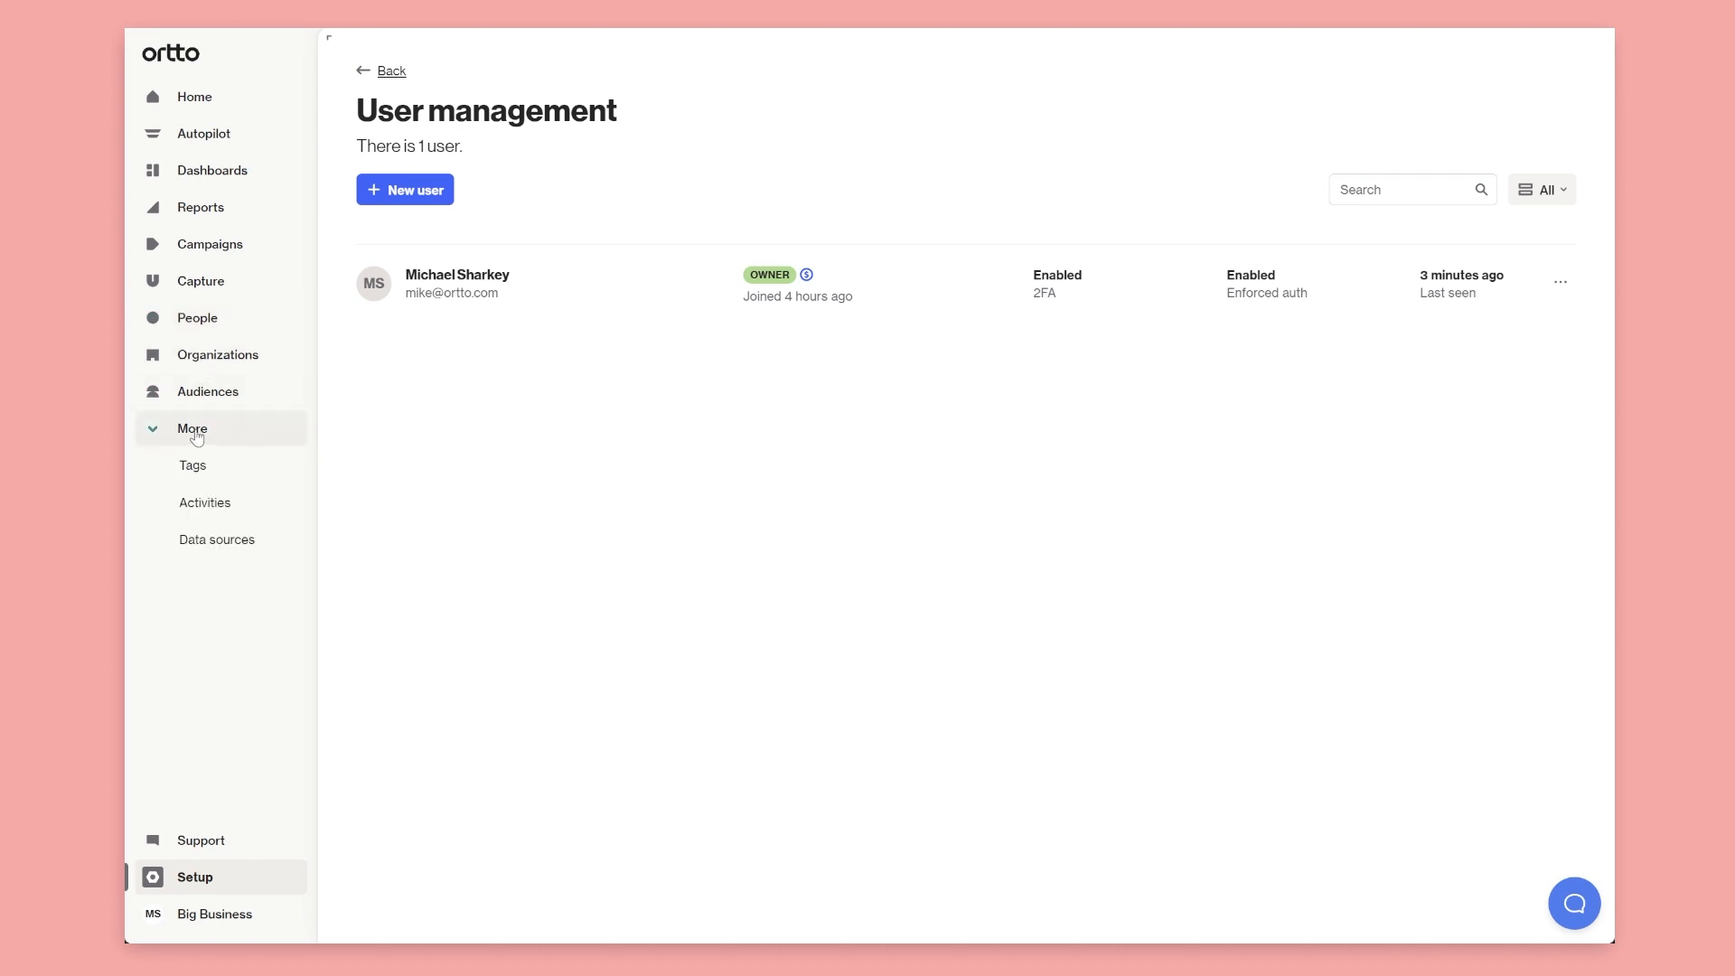
{"action": "left_click", "coordinate": [210, 543]}
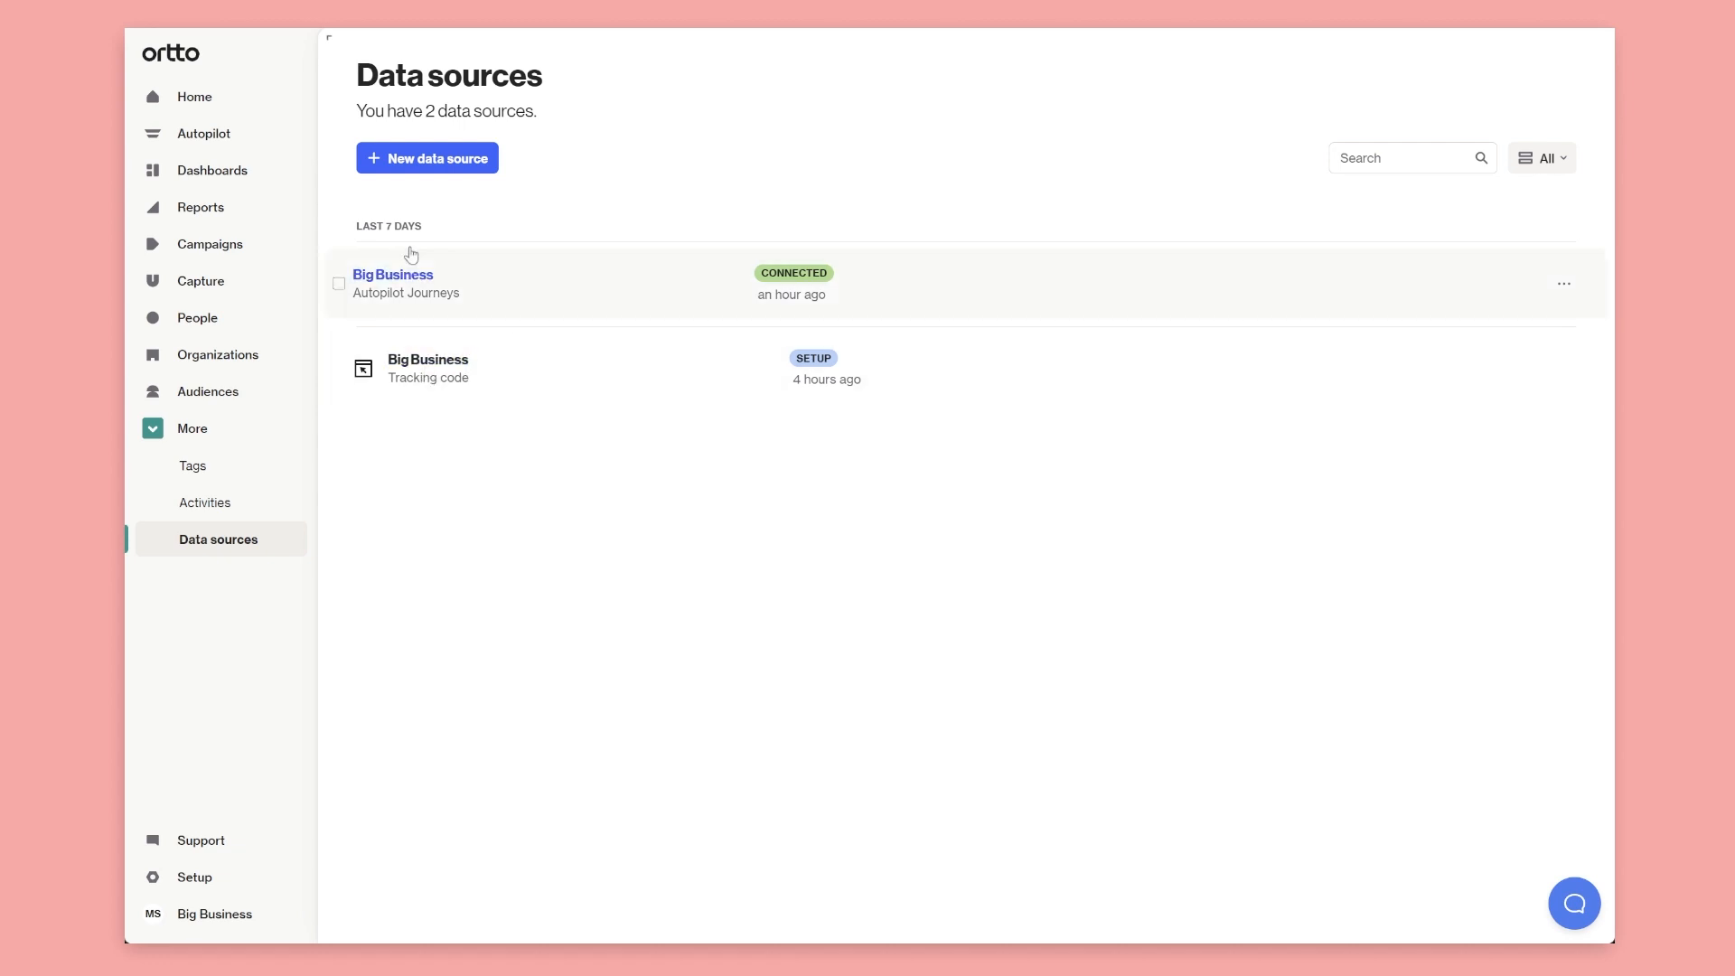
{"action": "left_click", "coordinate": [418, 161]}
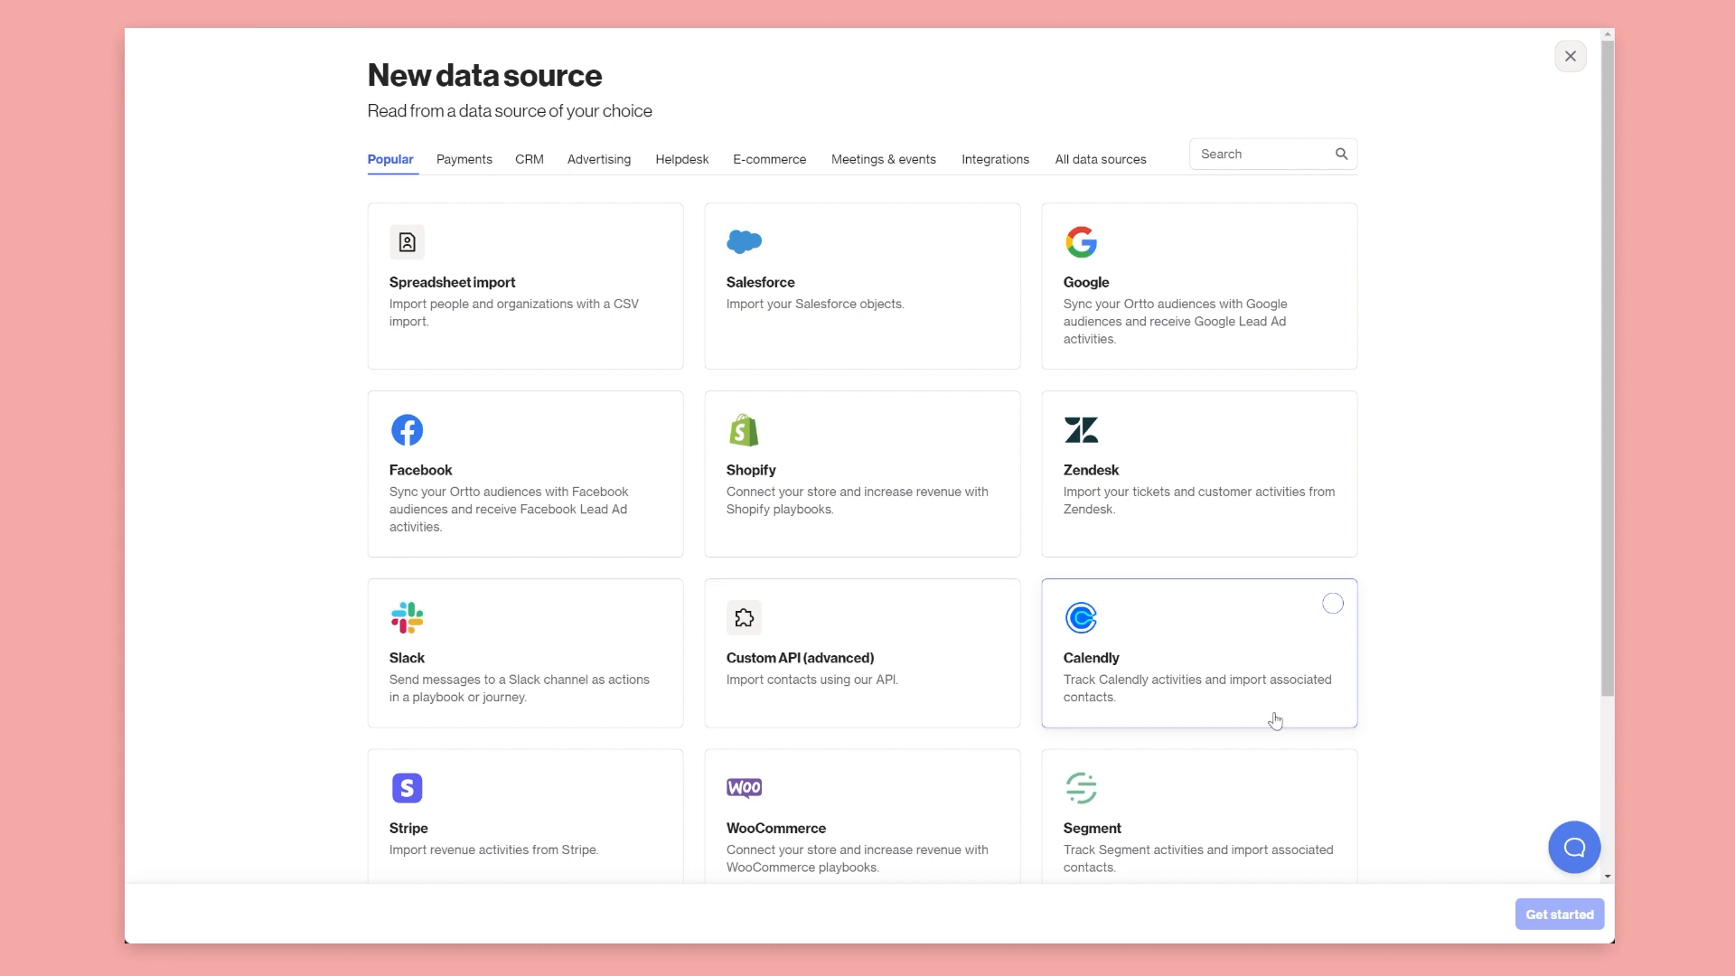
{"action": "left_click", "coordinate": [1571, 56]}
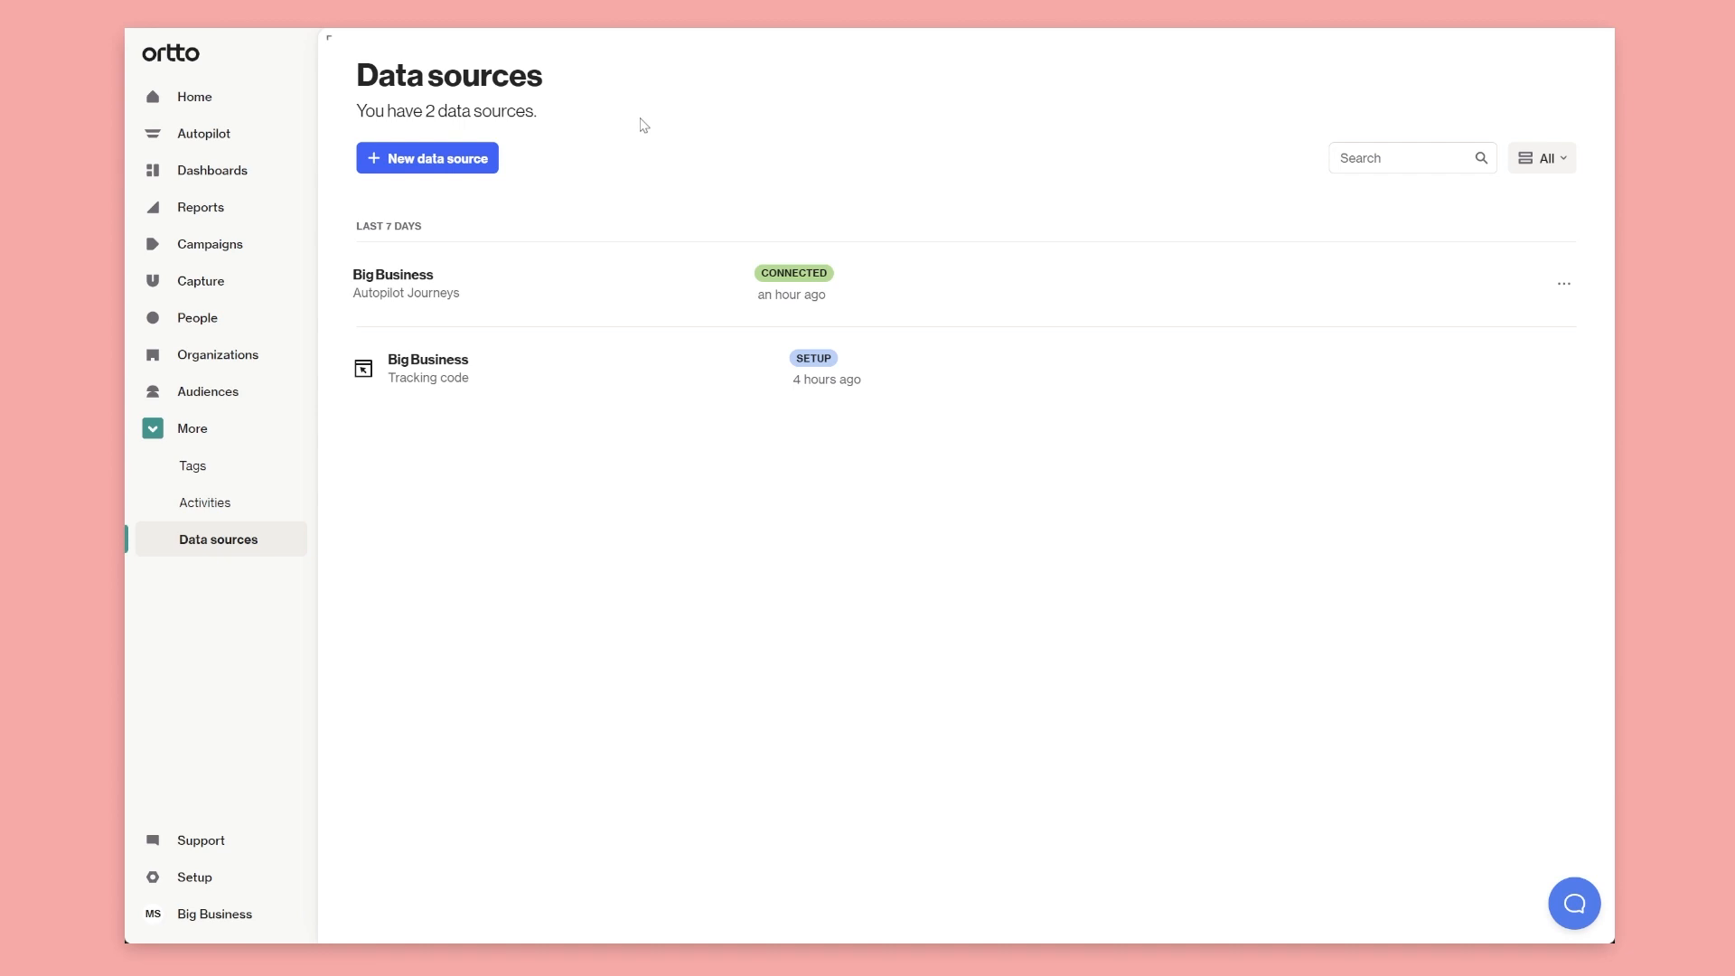
{"action": "left_click", "coordinate": [468, 161]}
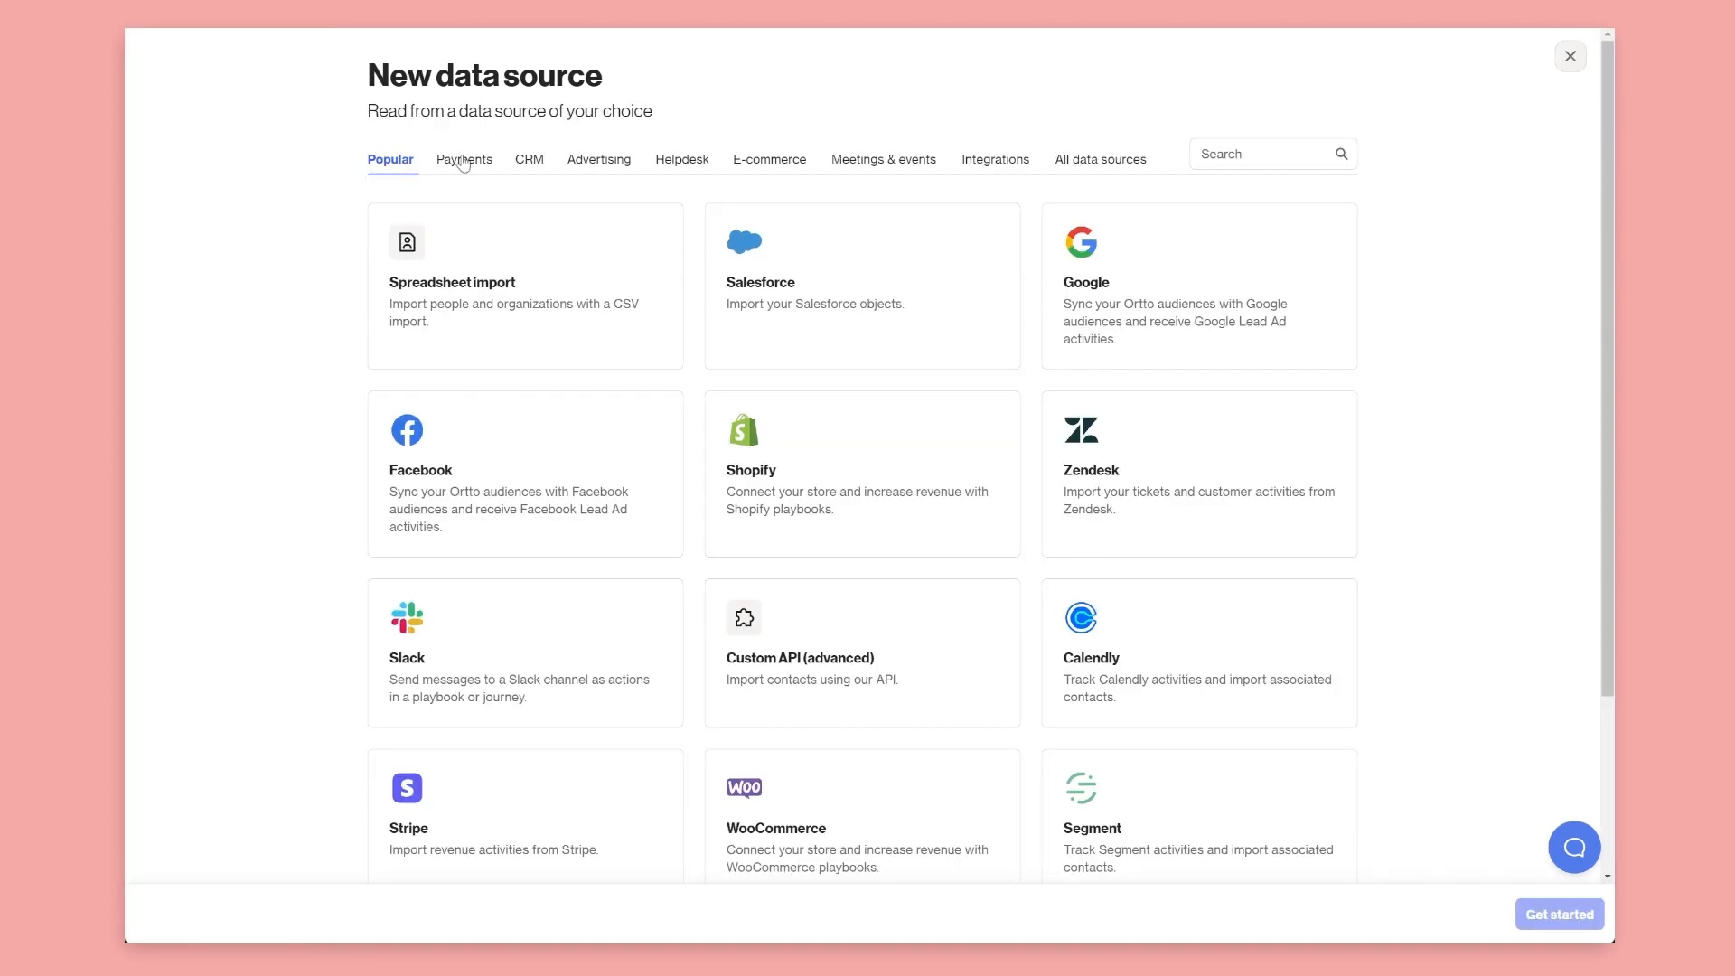
{"action": "left_click", "coordinate": [922, 308]}
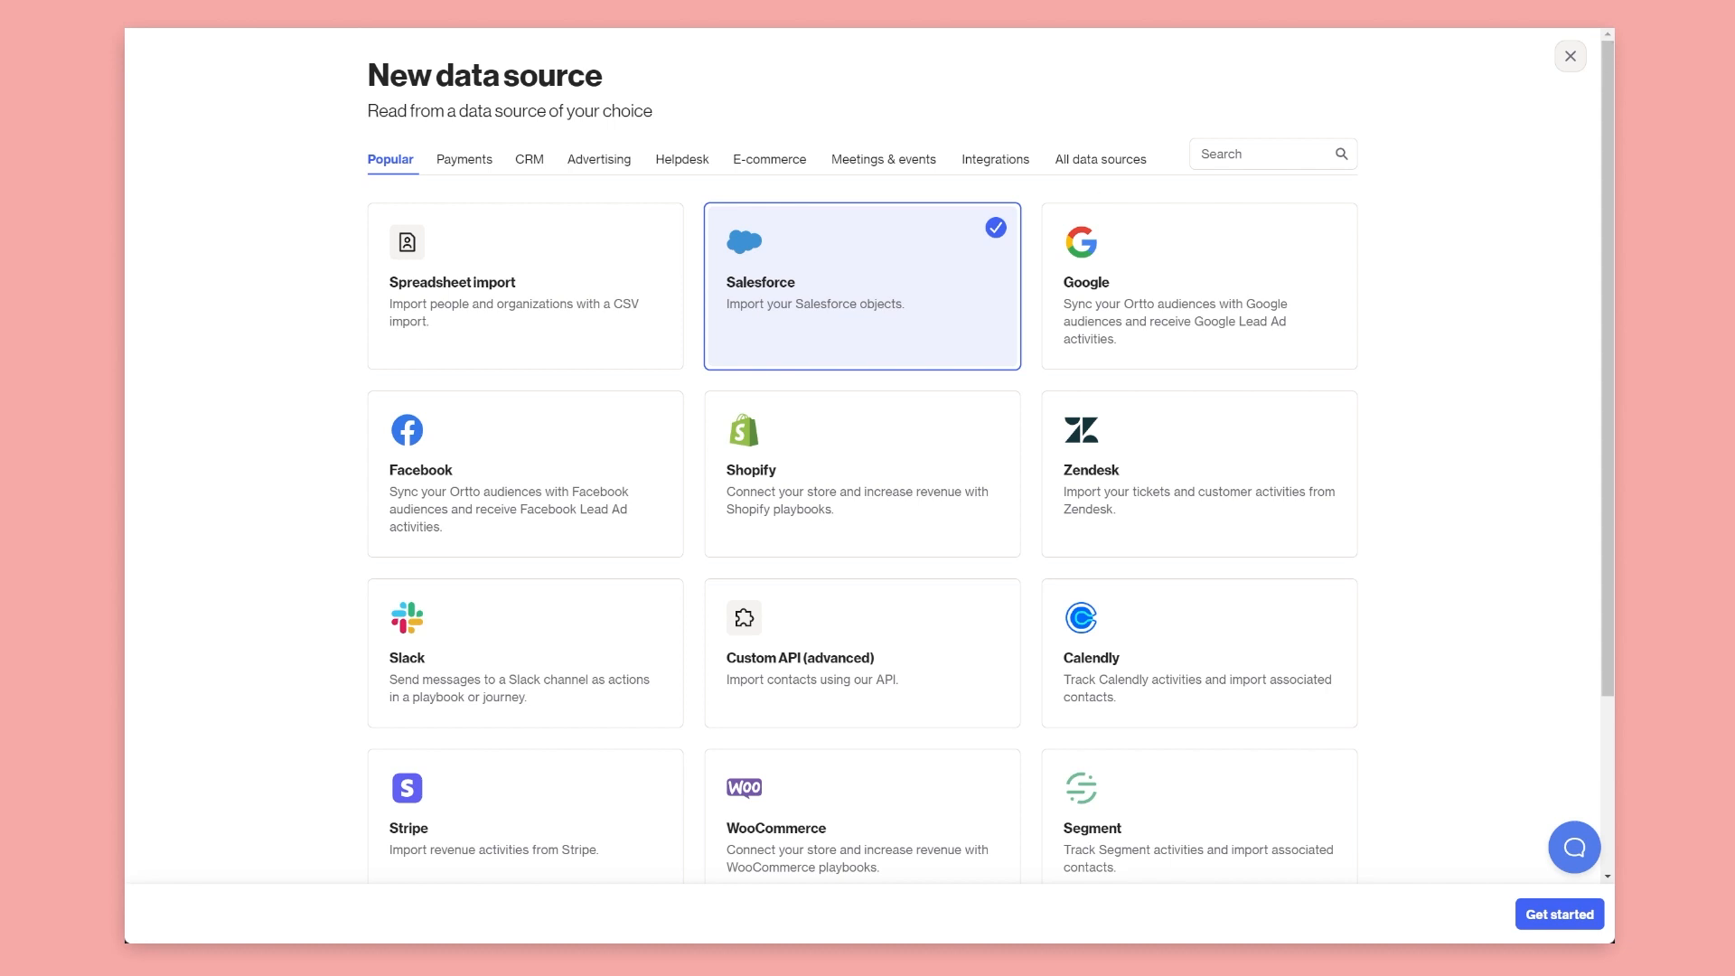
{"action": "left_click", "coordinate": [1570, 57]}
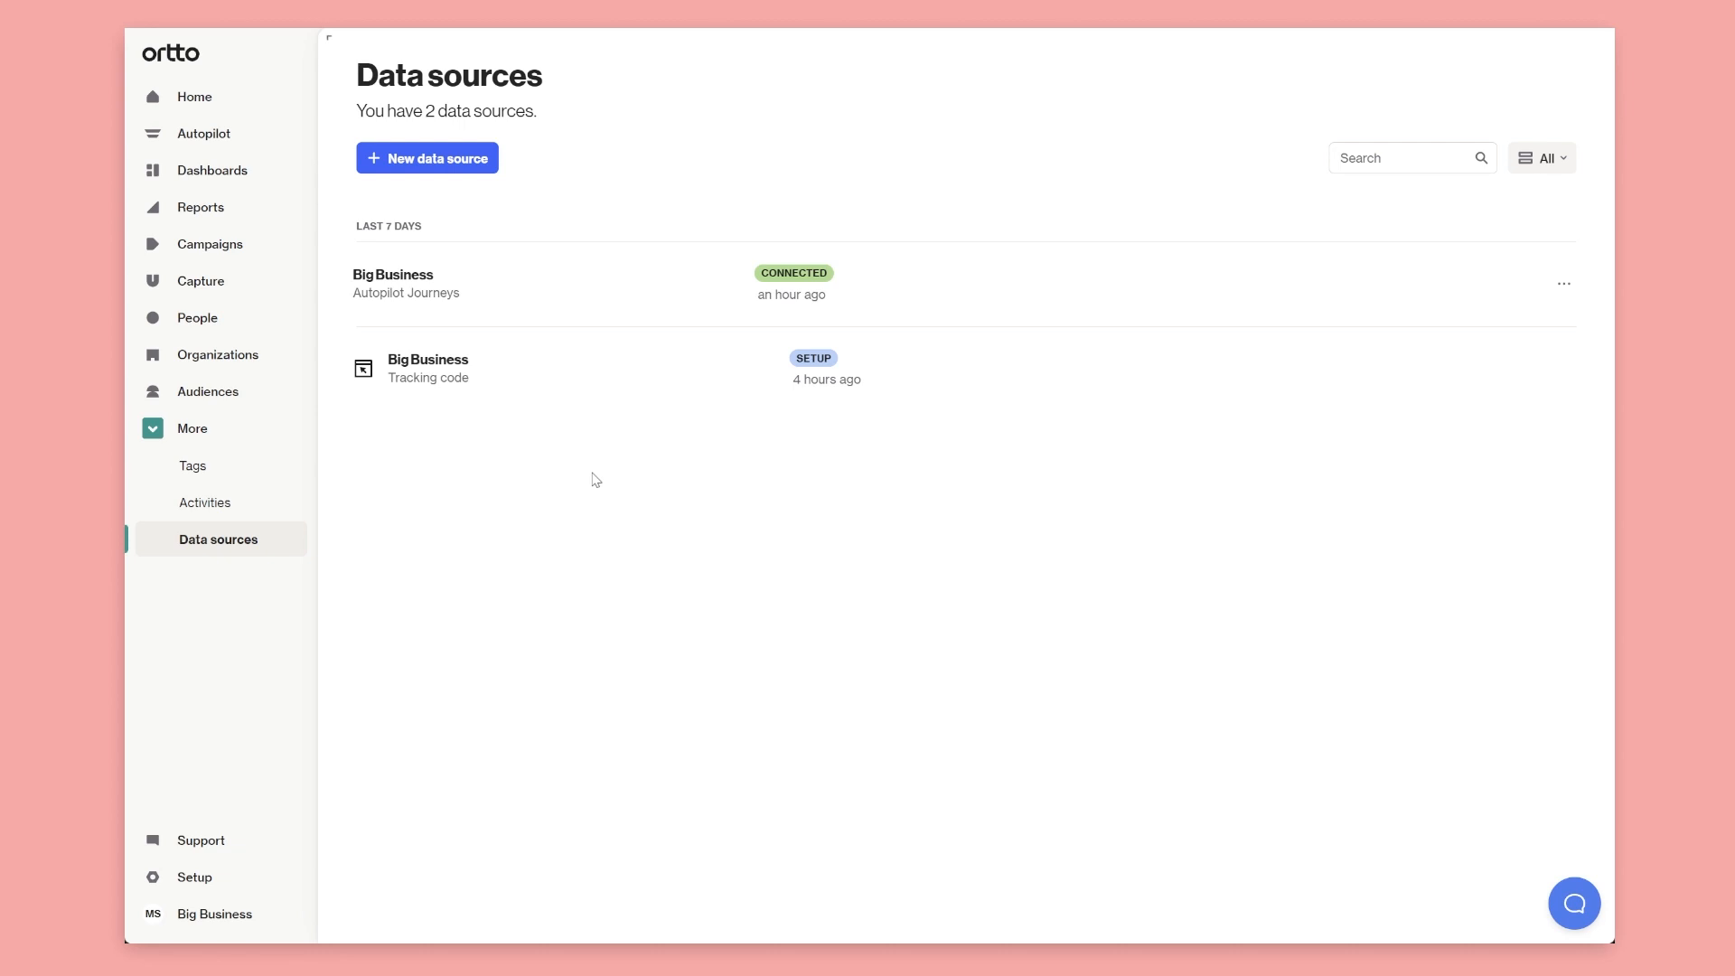
Open Campaigns and preview the Journey, Playbook, SMS and Email types for a new campaign without creating one
{"action": "left_click", "coordinate": [213, 249]}
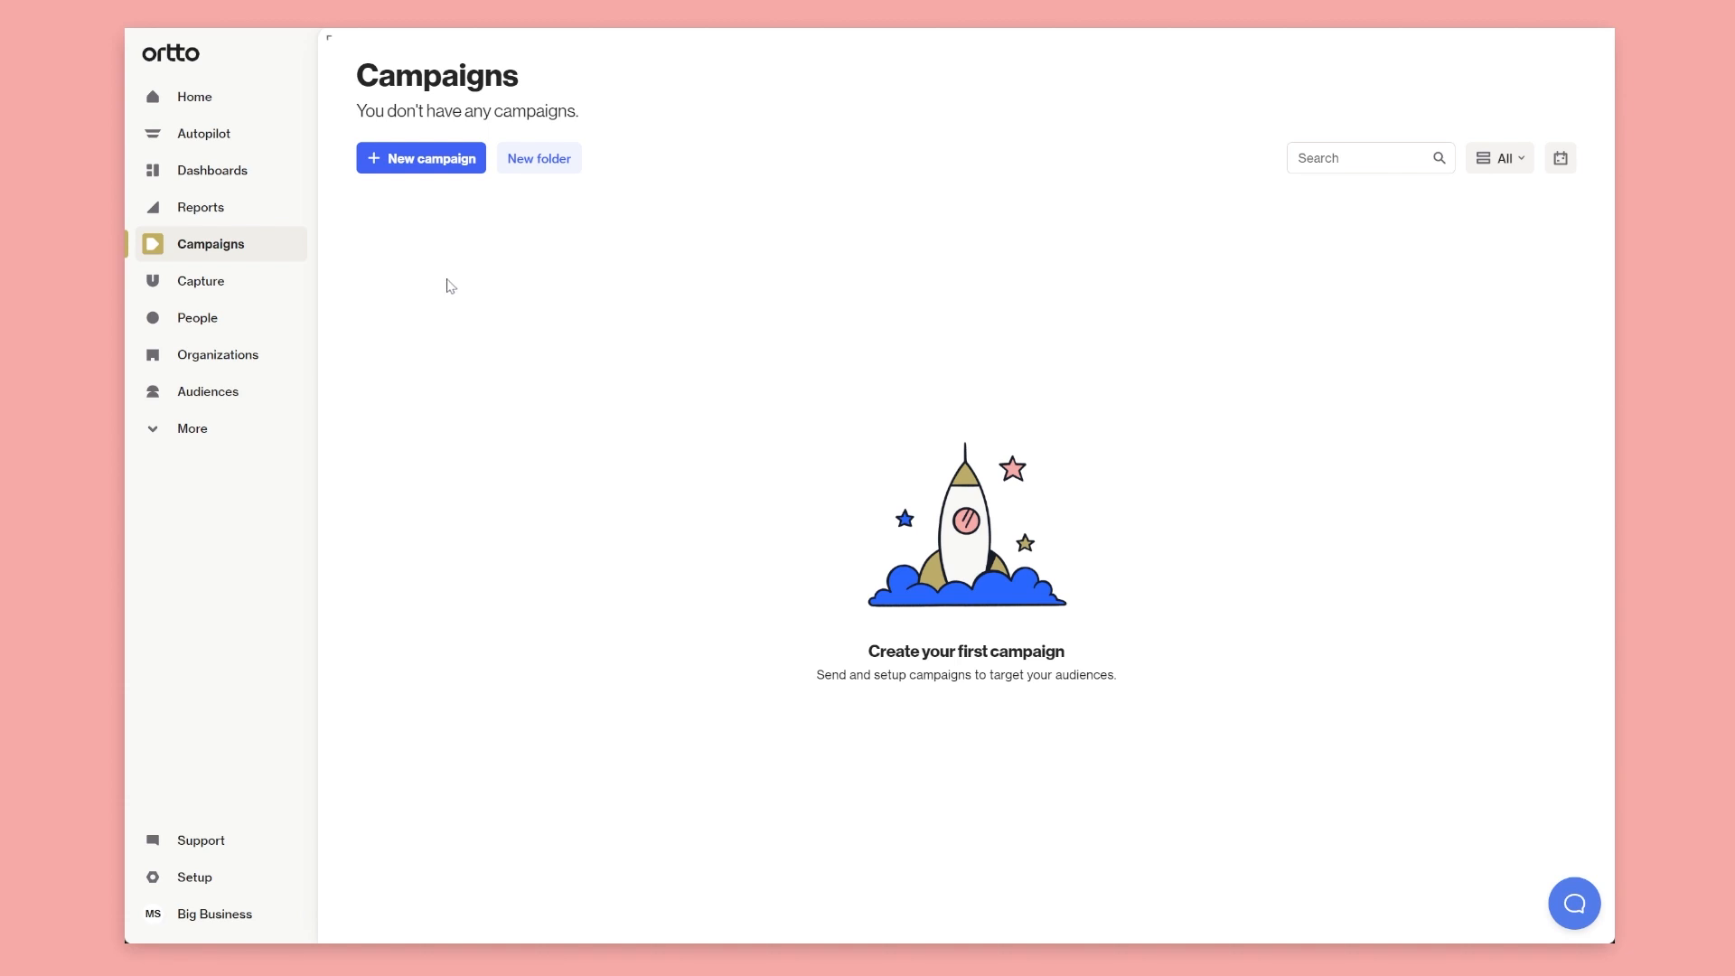
{"action": "left_click", "coordinate": [430, 166]}
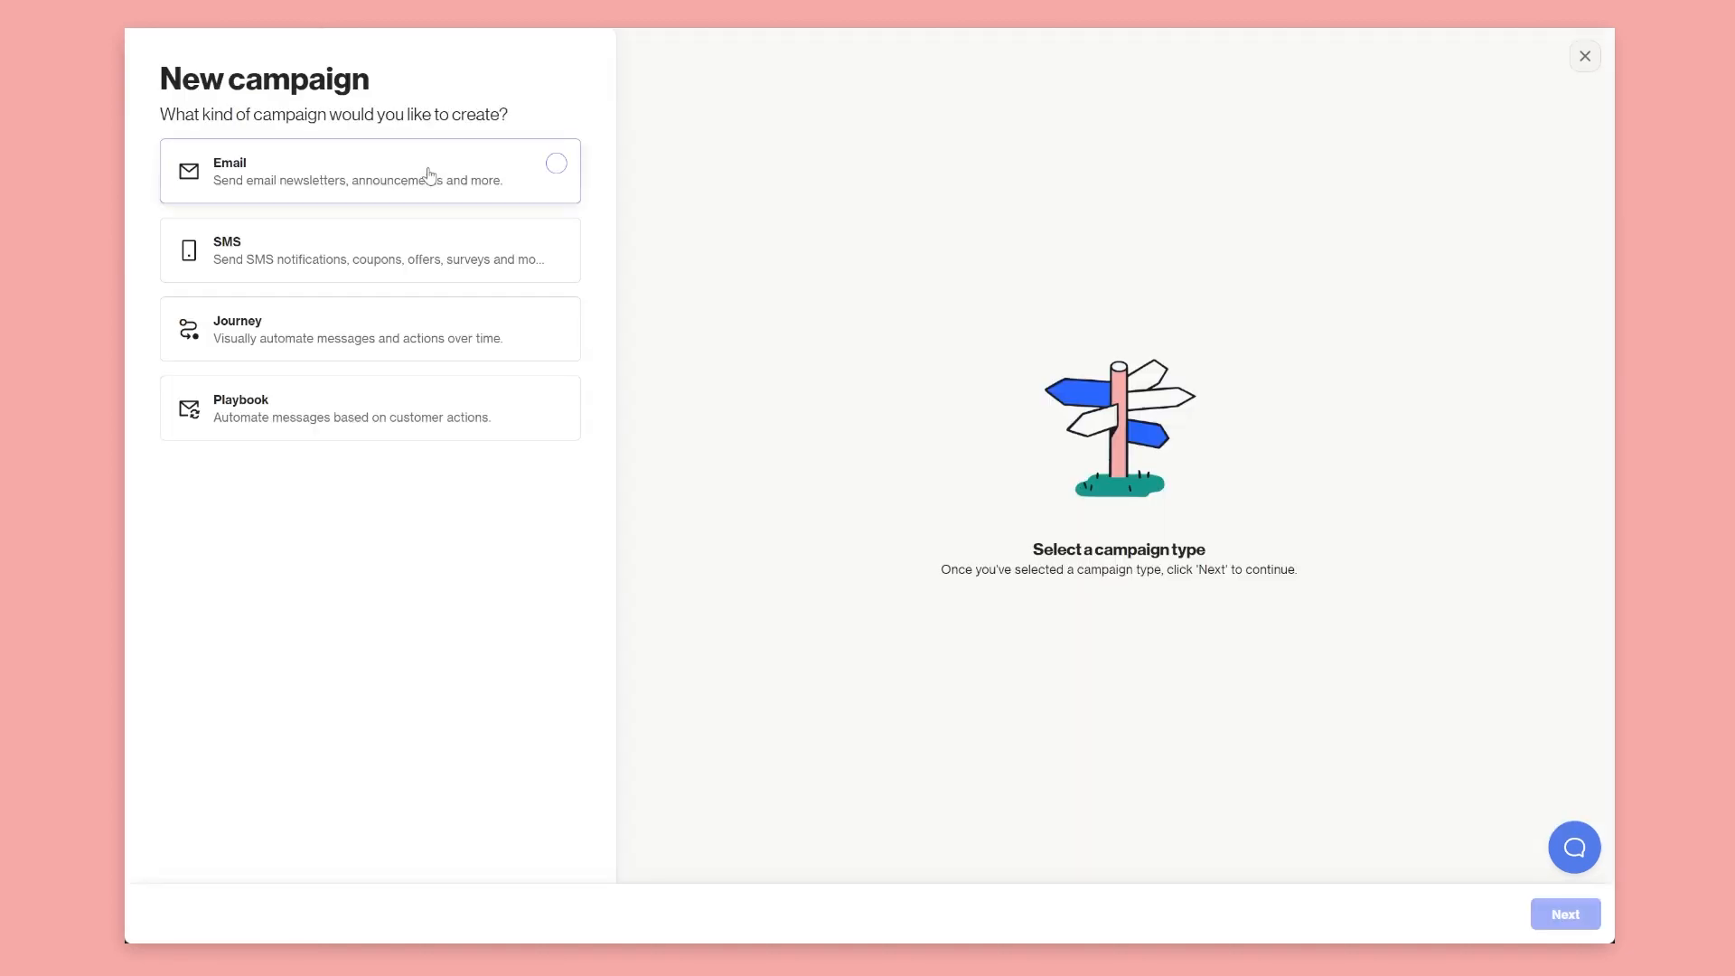
{"action": "left_click", "coordinate": [395, 330]}
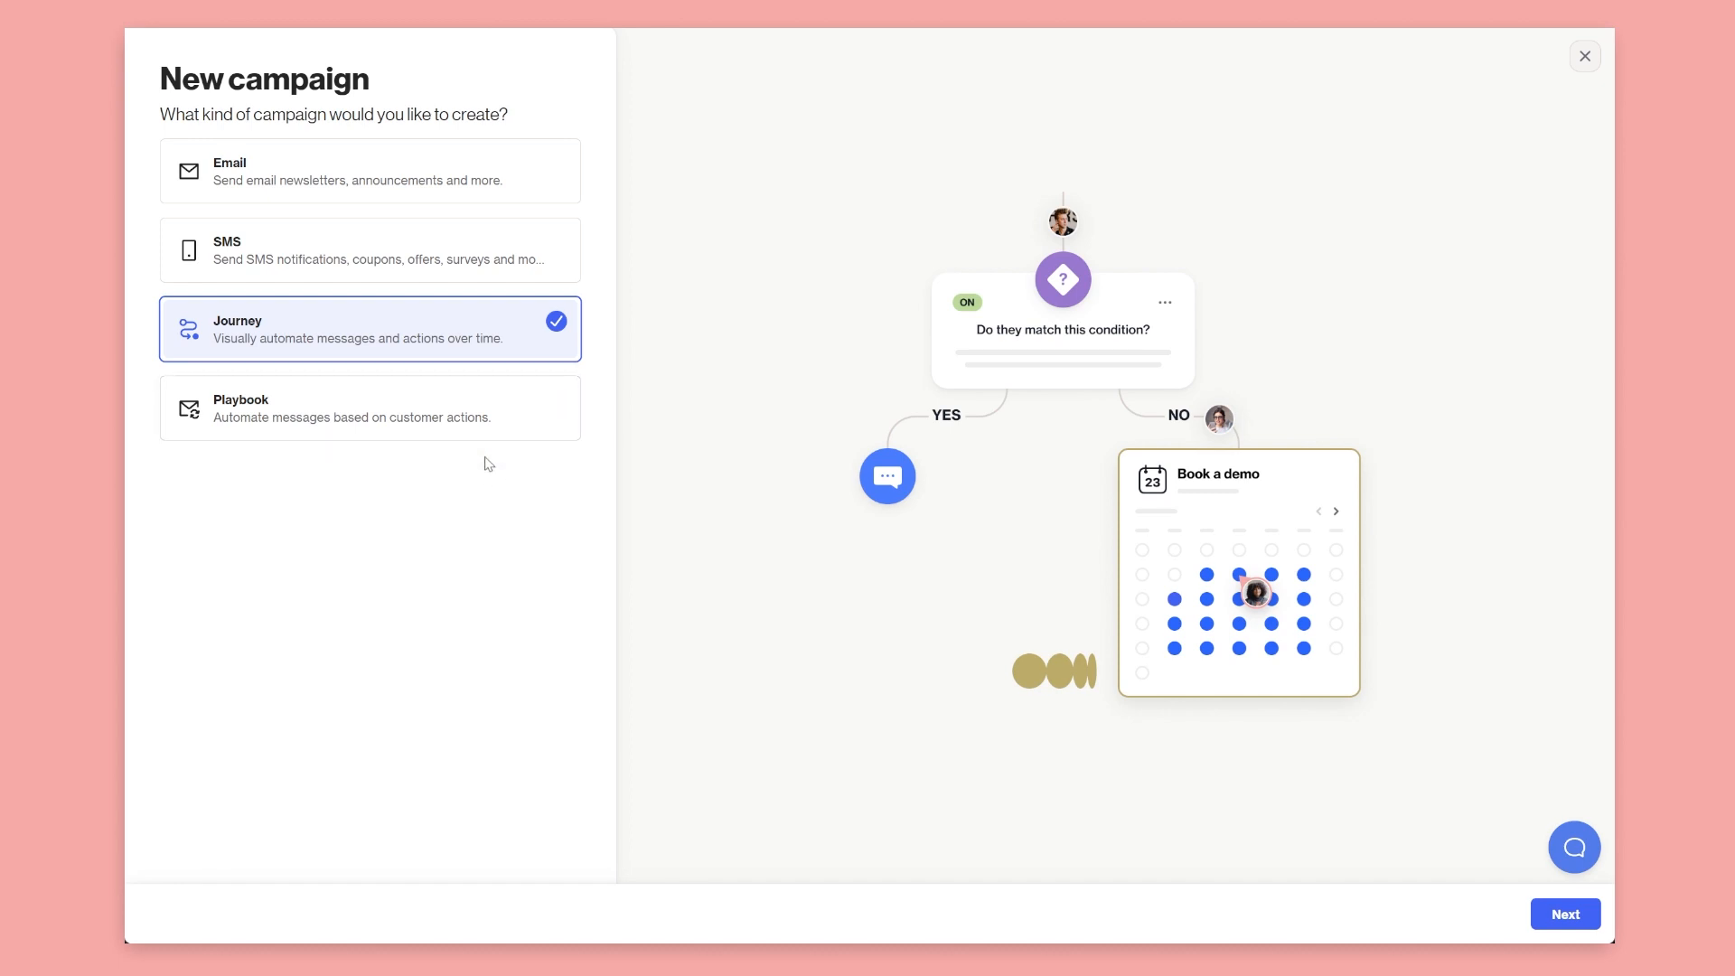
{"action": "left_click", "coordinate": [467, 416]}
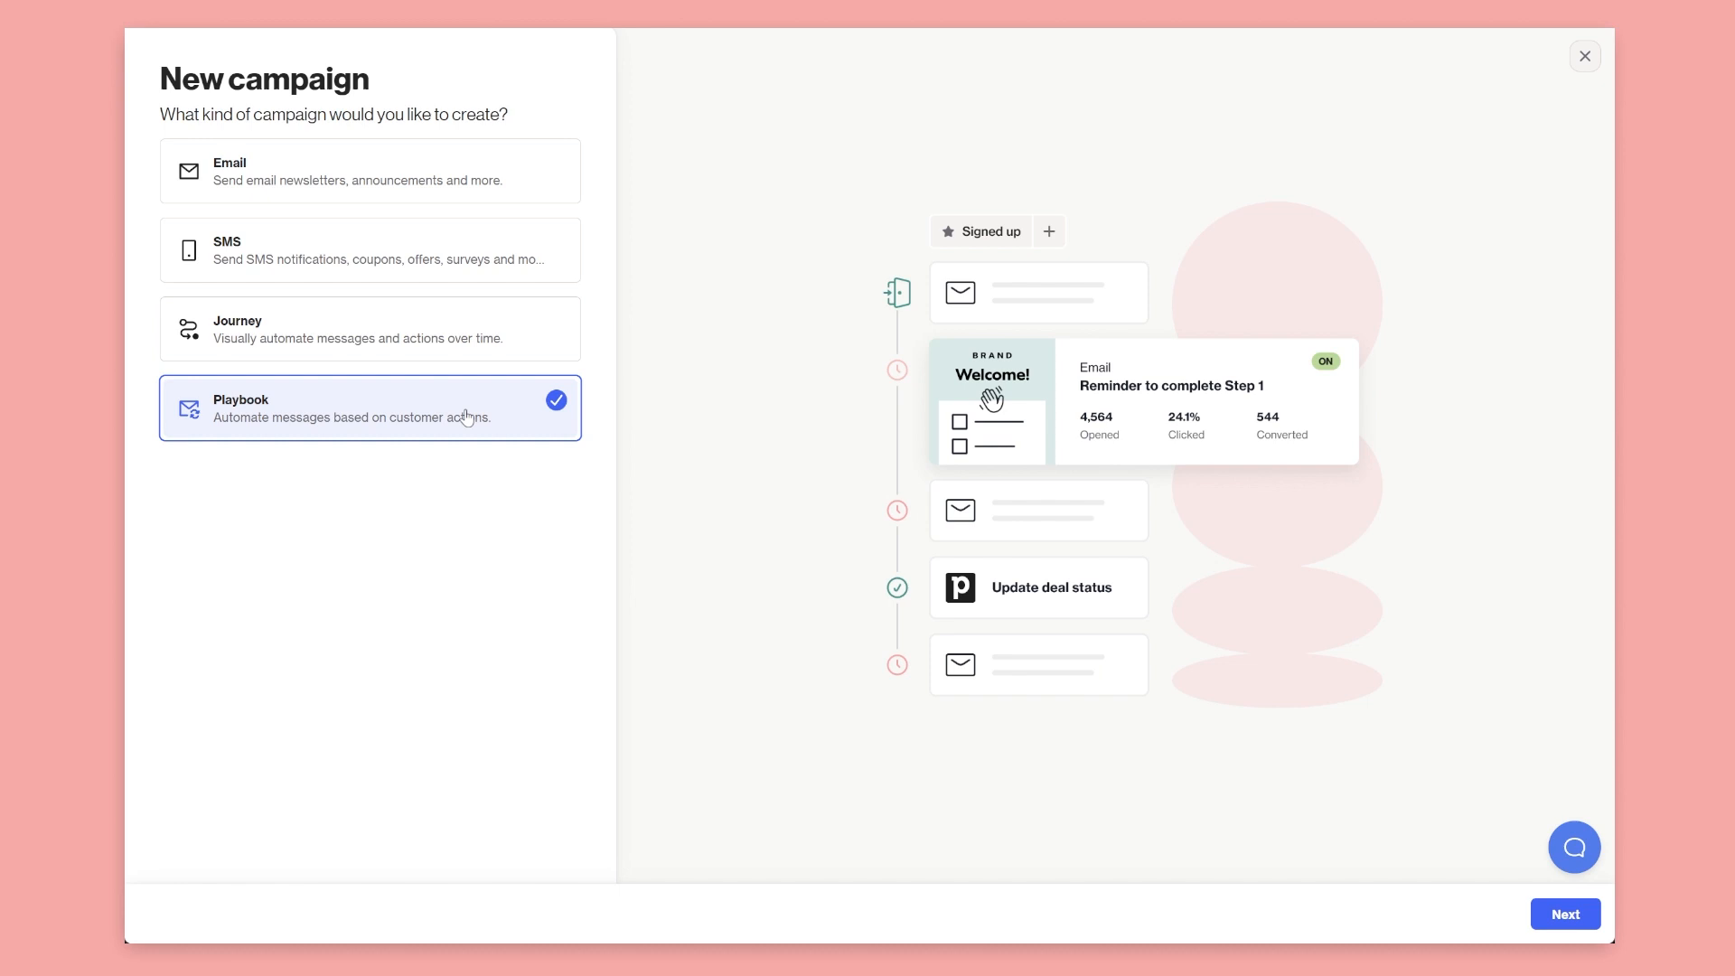
{"action": "left_click", "coordinate": [437, 329]}
{"action": "left_click", "coordinate": [414, 243]}
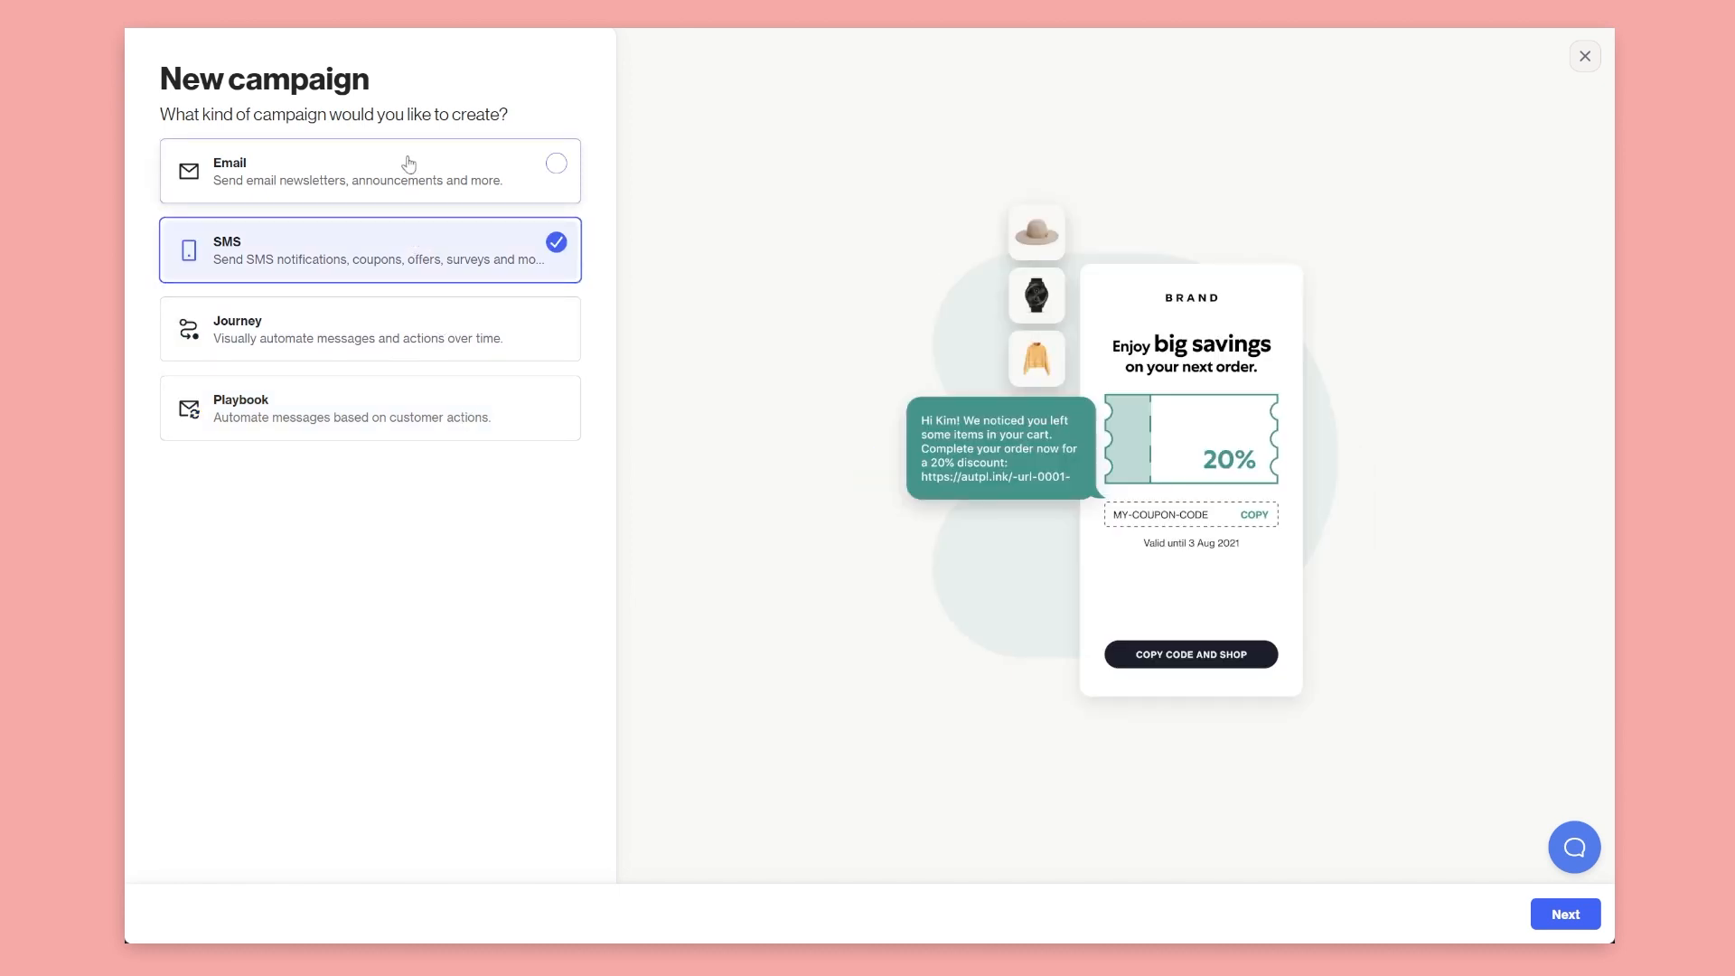
{"action": "left_click", "coordinate": [409, 163]}
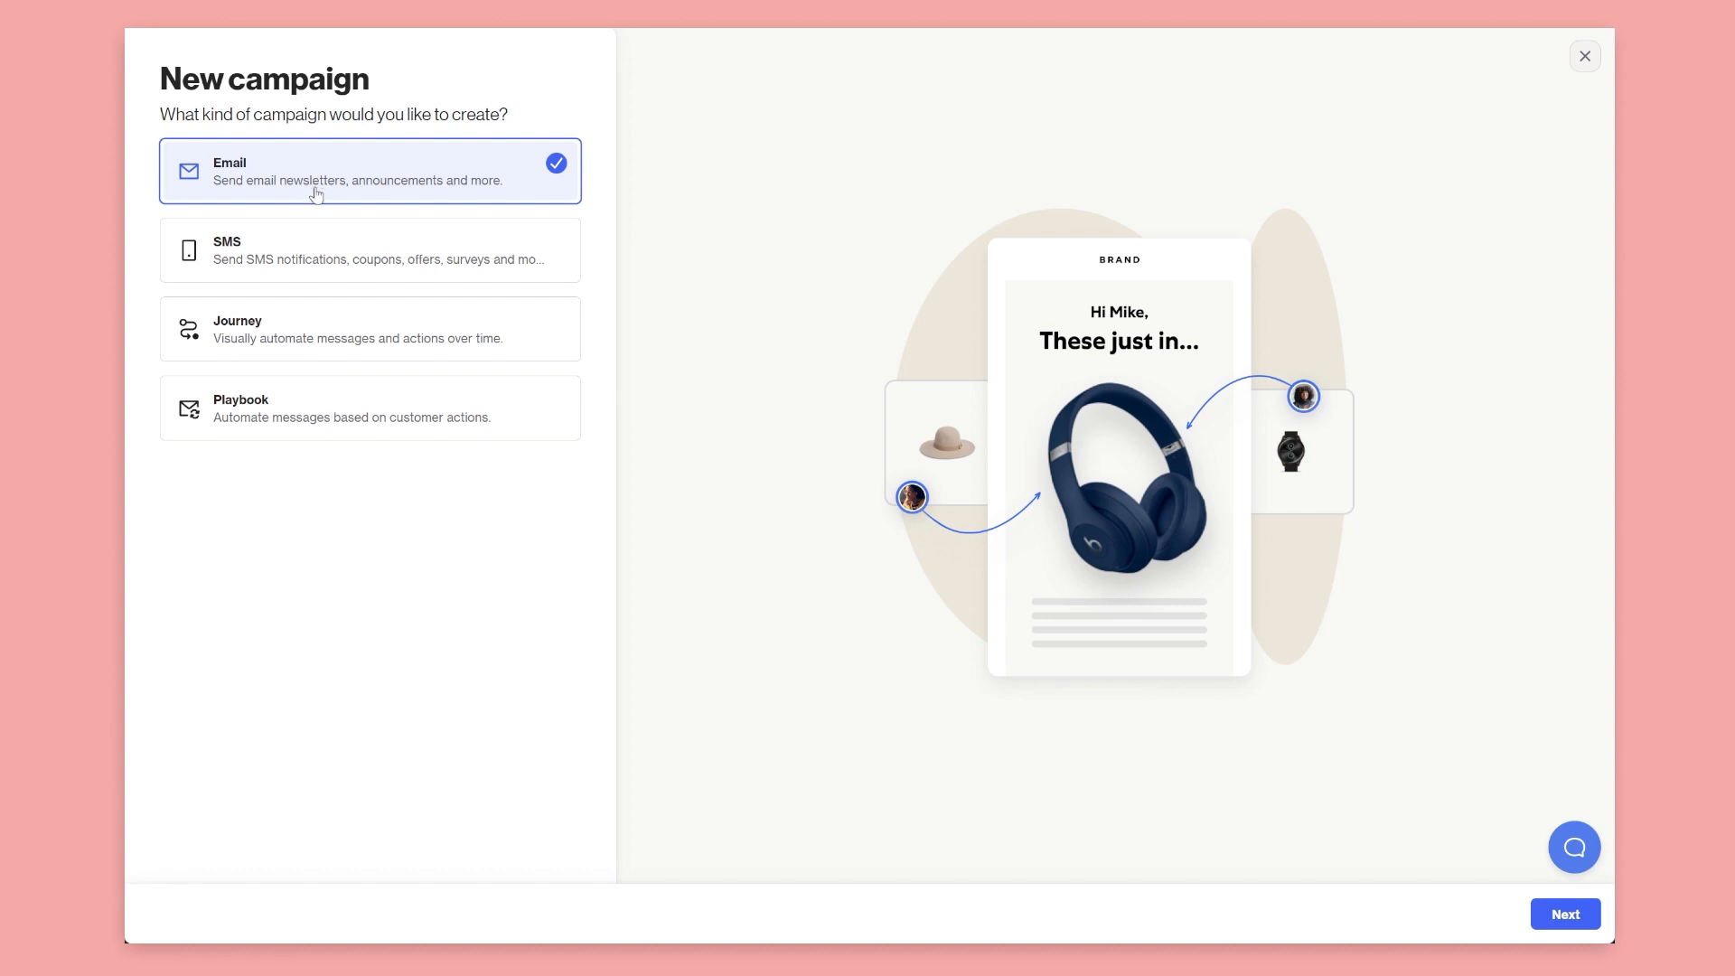
{"action": "left_click", "coordinate": [291, 278]}
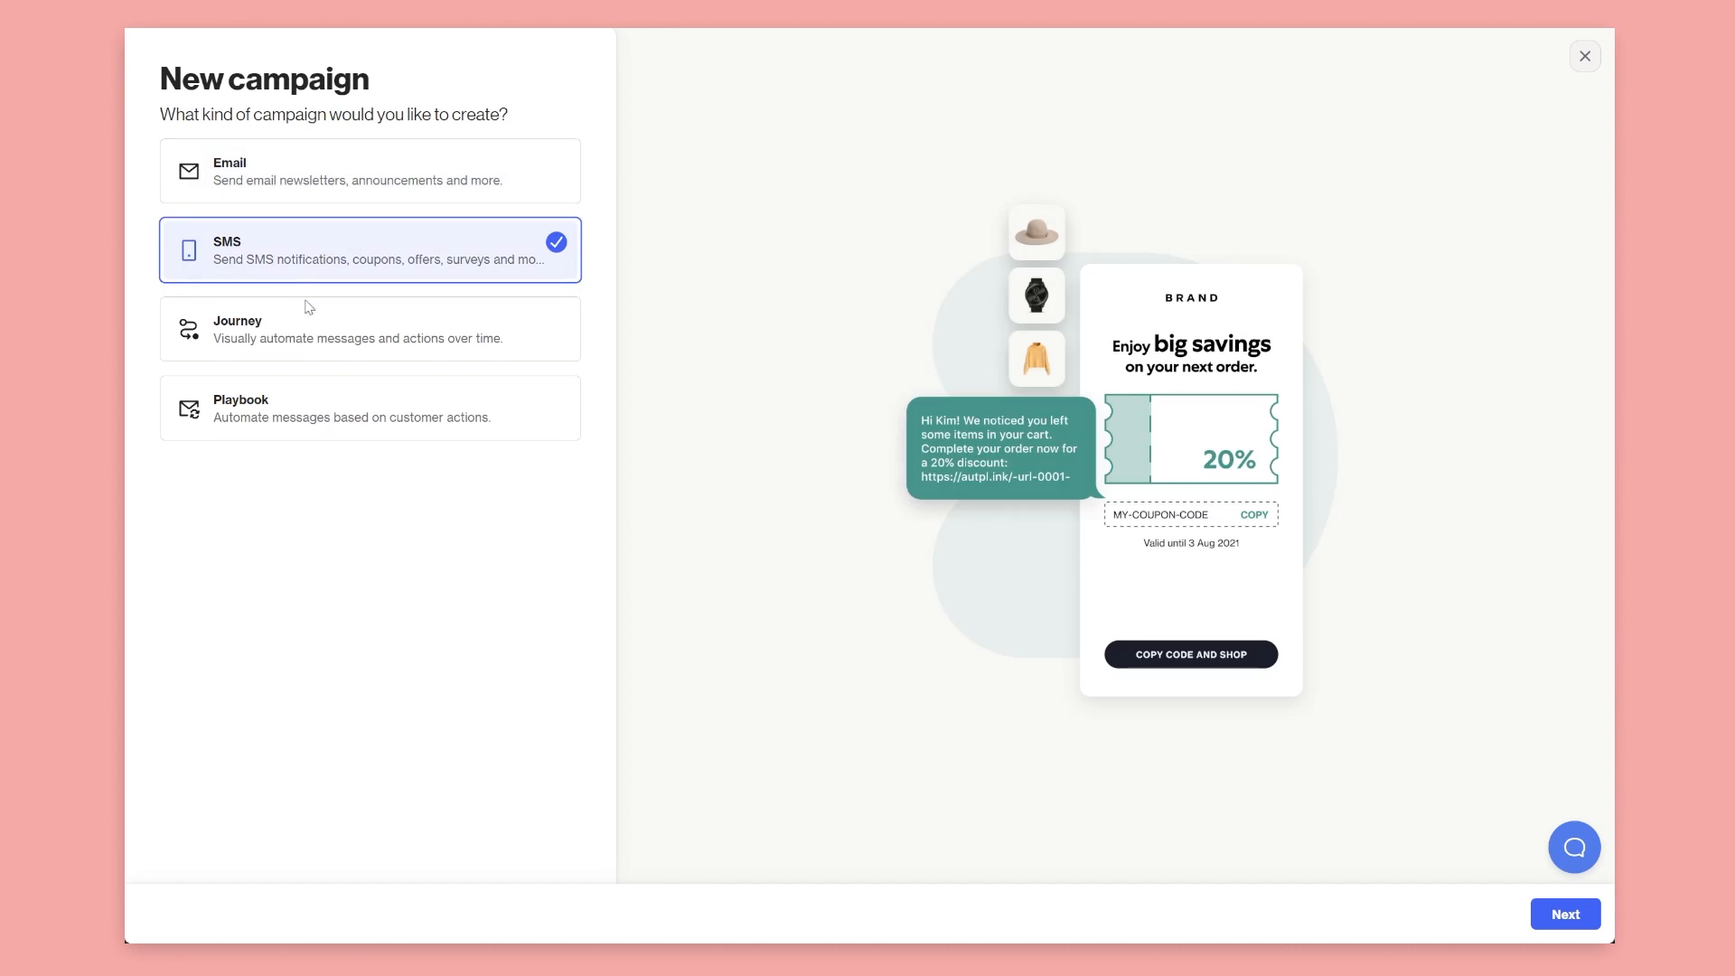
{"action": "left_click", "coordinate": [1587, 59]}
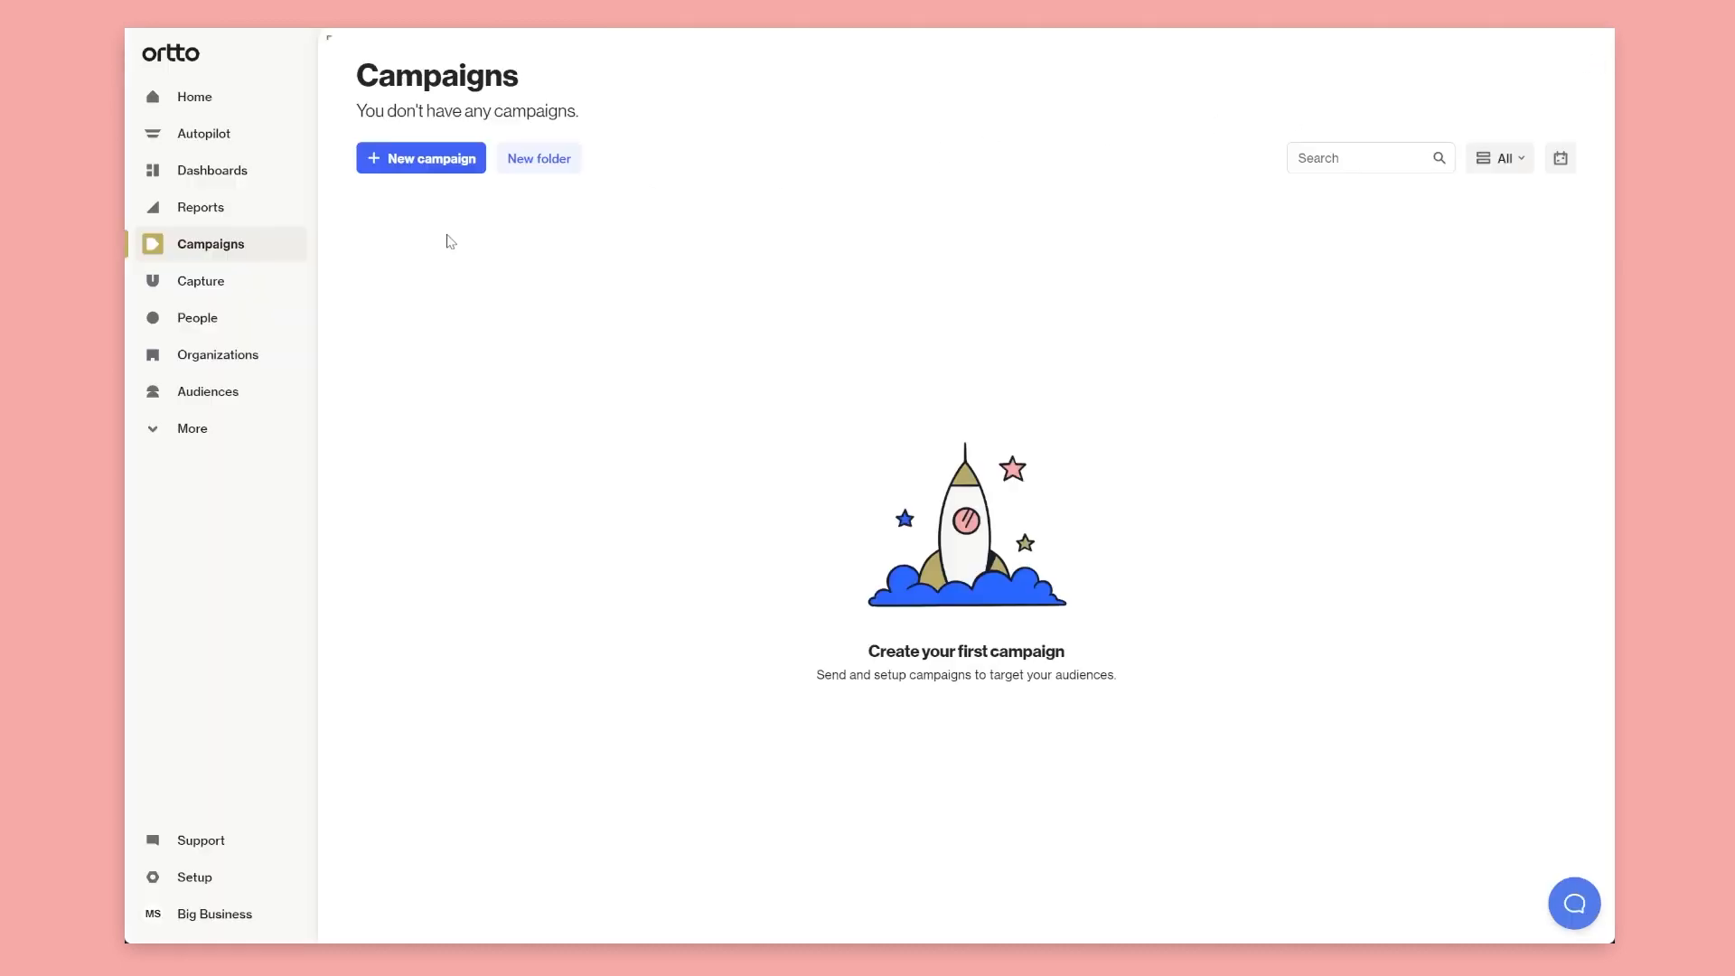
Start a new Capture widget using the blank Start from scratch template
{"action": "left_click", "coordinate": [203, 281]}
{"action": "left_click", "coordinate": [456, 165]}
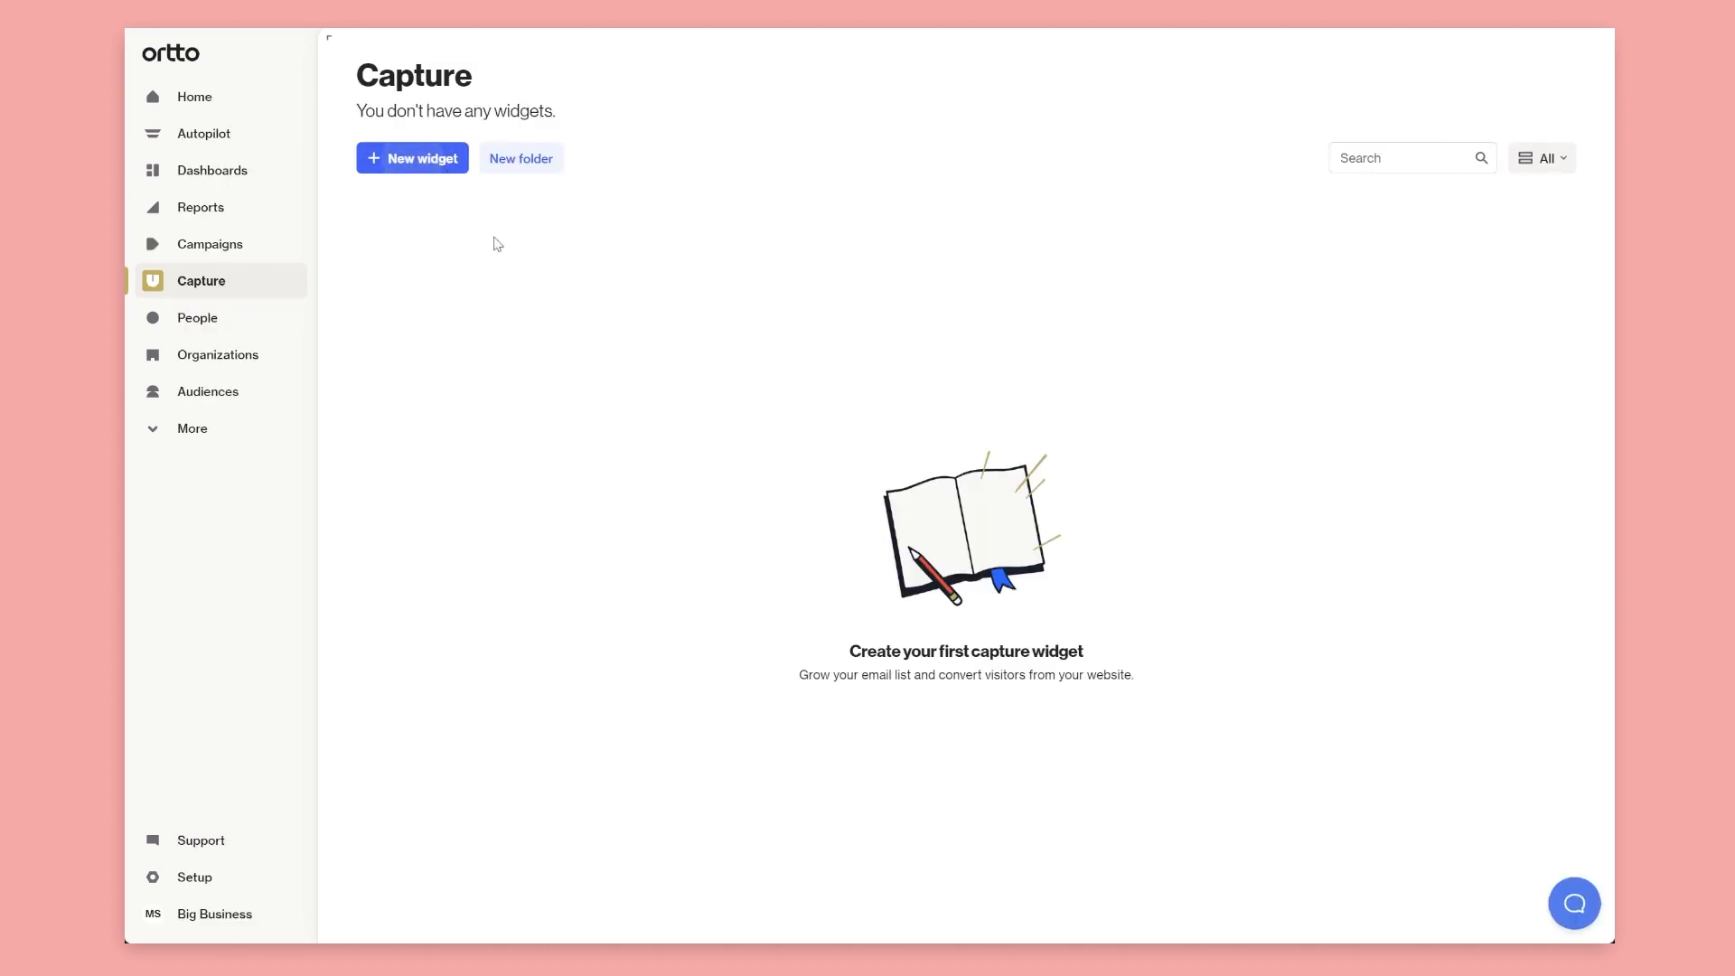
{"action": "left_click", "coordinate": [458, 303]}
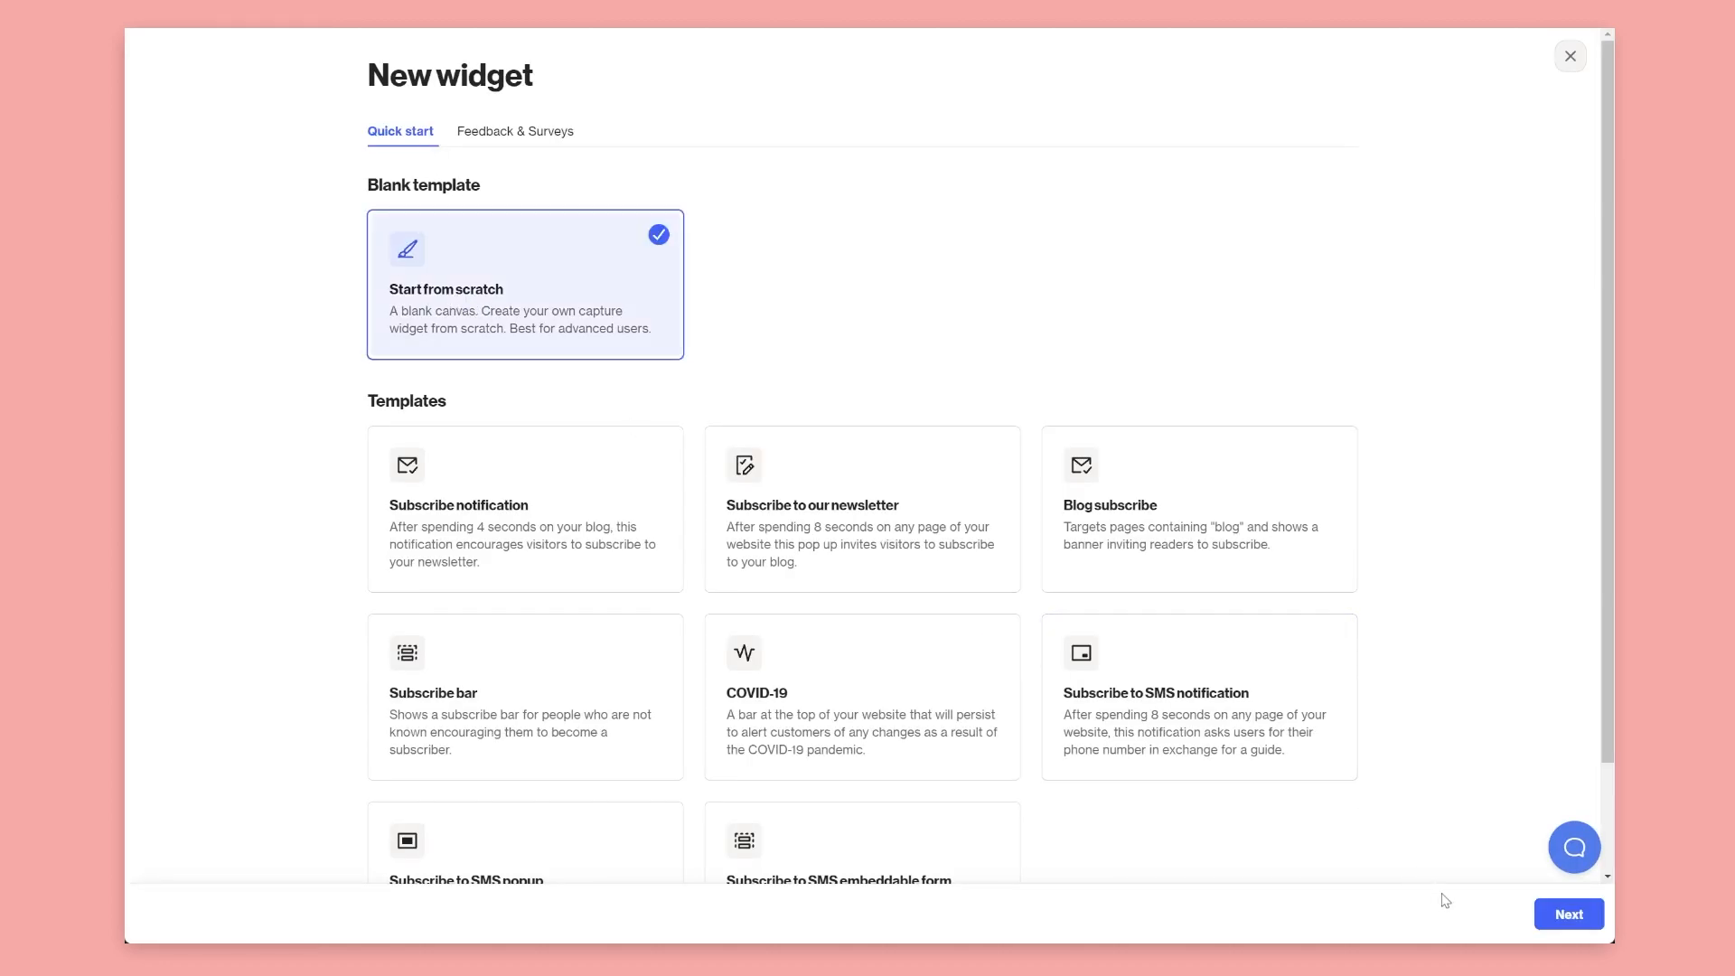
{"action": "left_click", "coordinate": [1569, 914]}
Preview each capture widget type from Bar through Spin the wheel, and leave the widget setup without creating one
{"action": "left_click", "coordinate": [356, 181]}
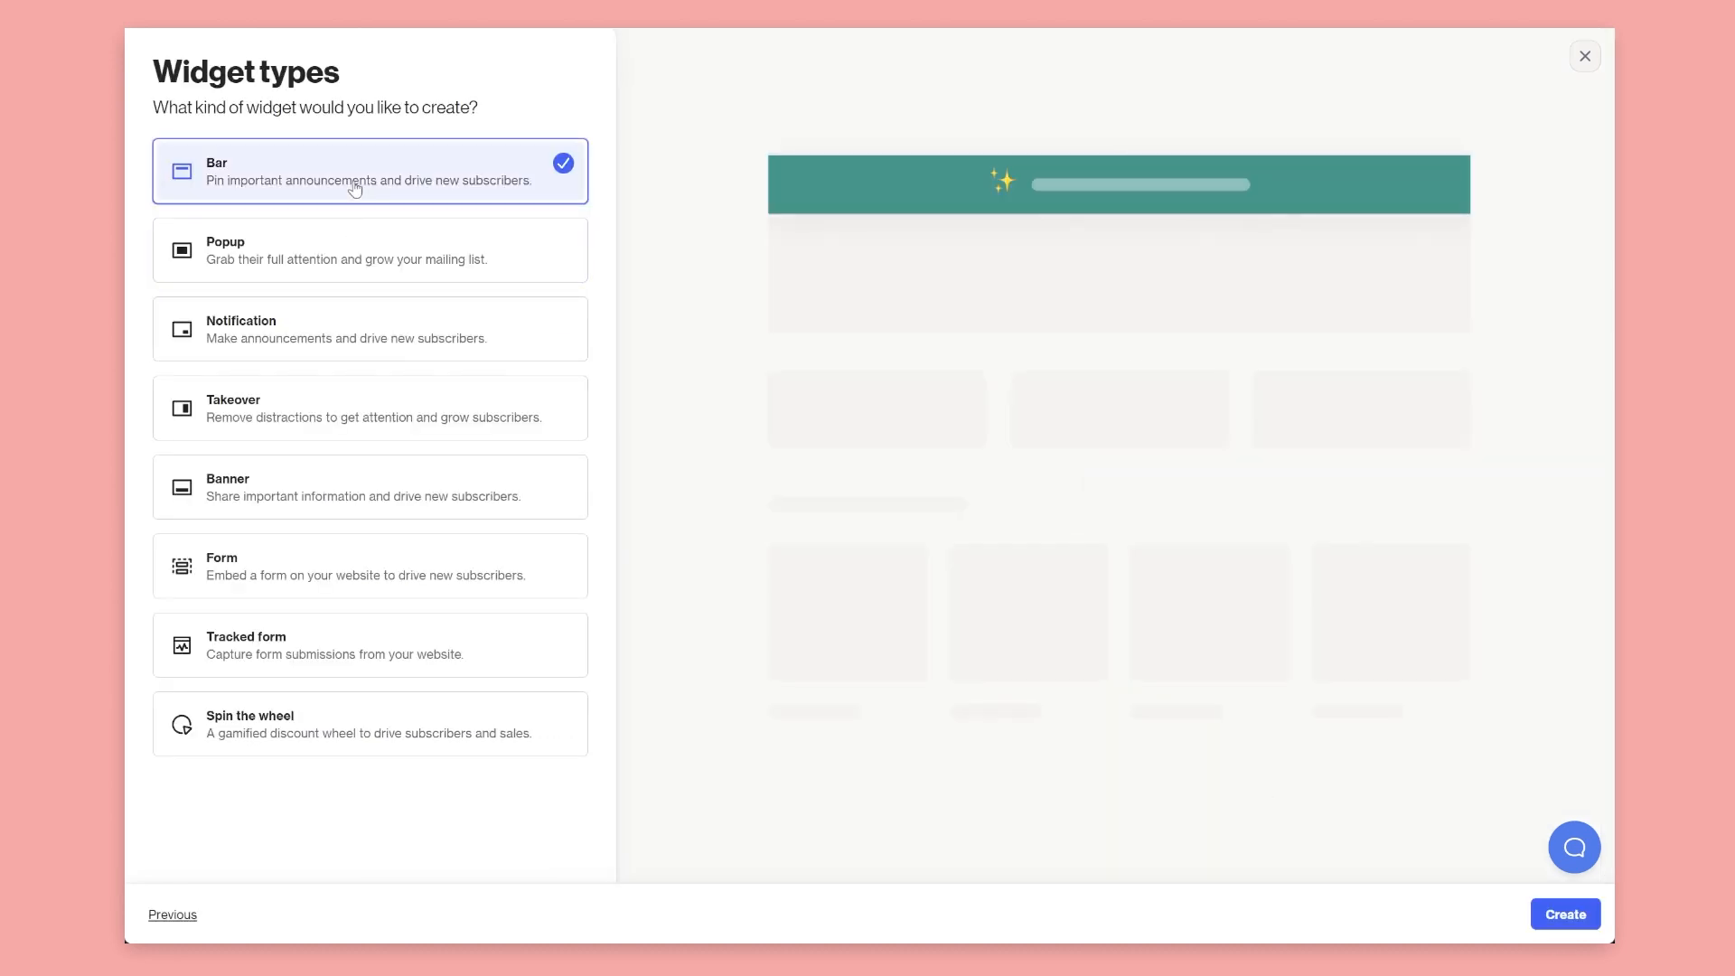
{"action": "left_click", "coordinate": [354, 253]}
{"action": "left_click", "coordinate": [337, 335]}
{"action": "left_click", "coordinate": [341, 390]}
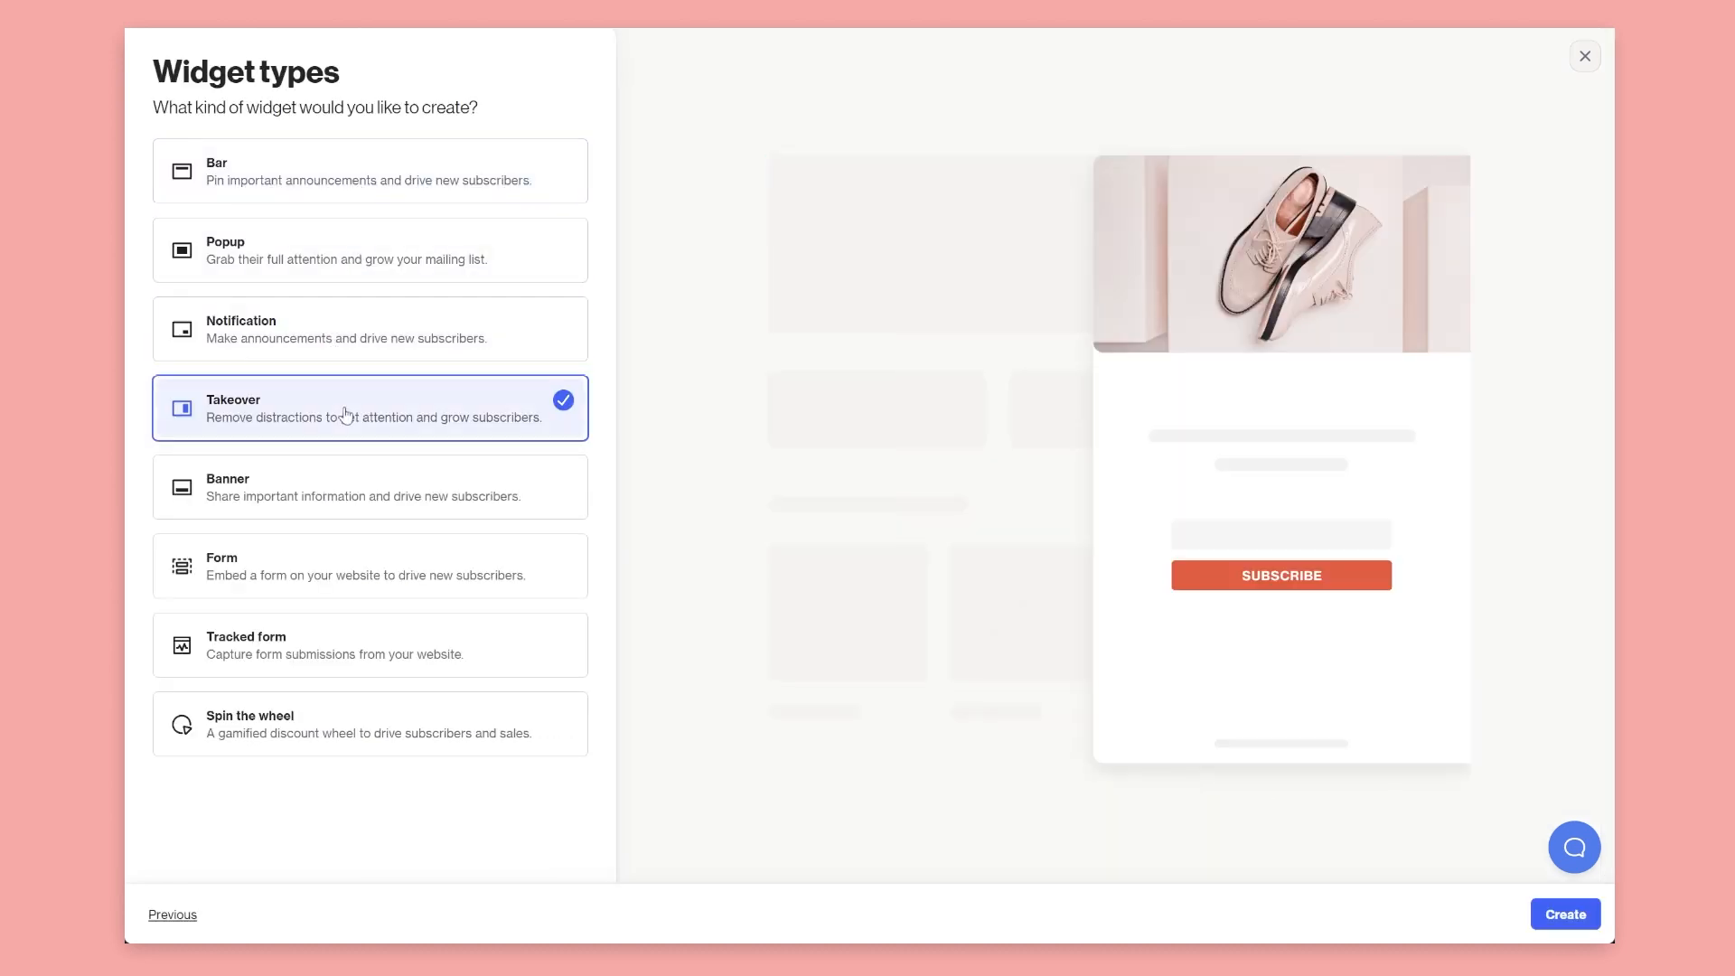
{"action": "left_click", "coordinate": [344, 497]}
{"action": "left_click", "coordinate": [325, 598]}
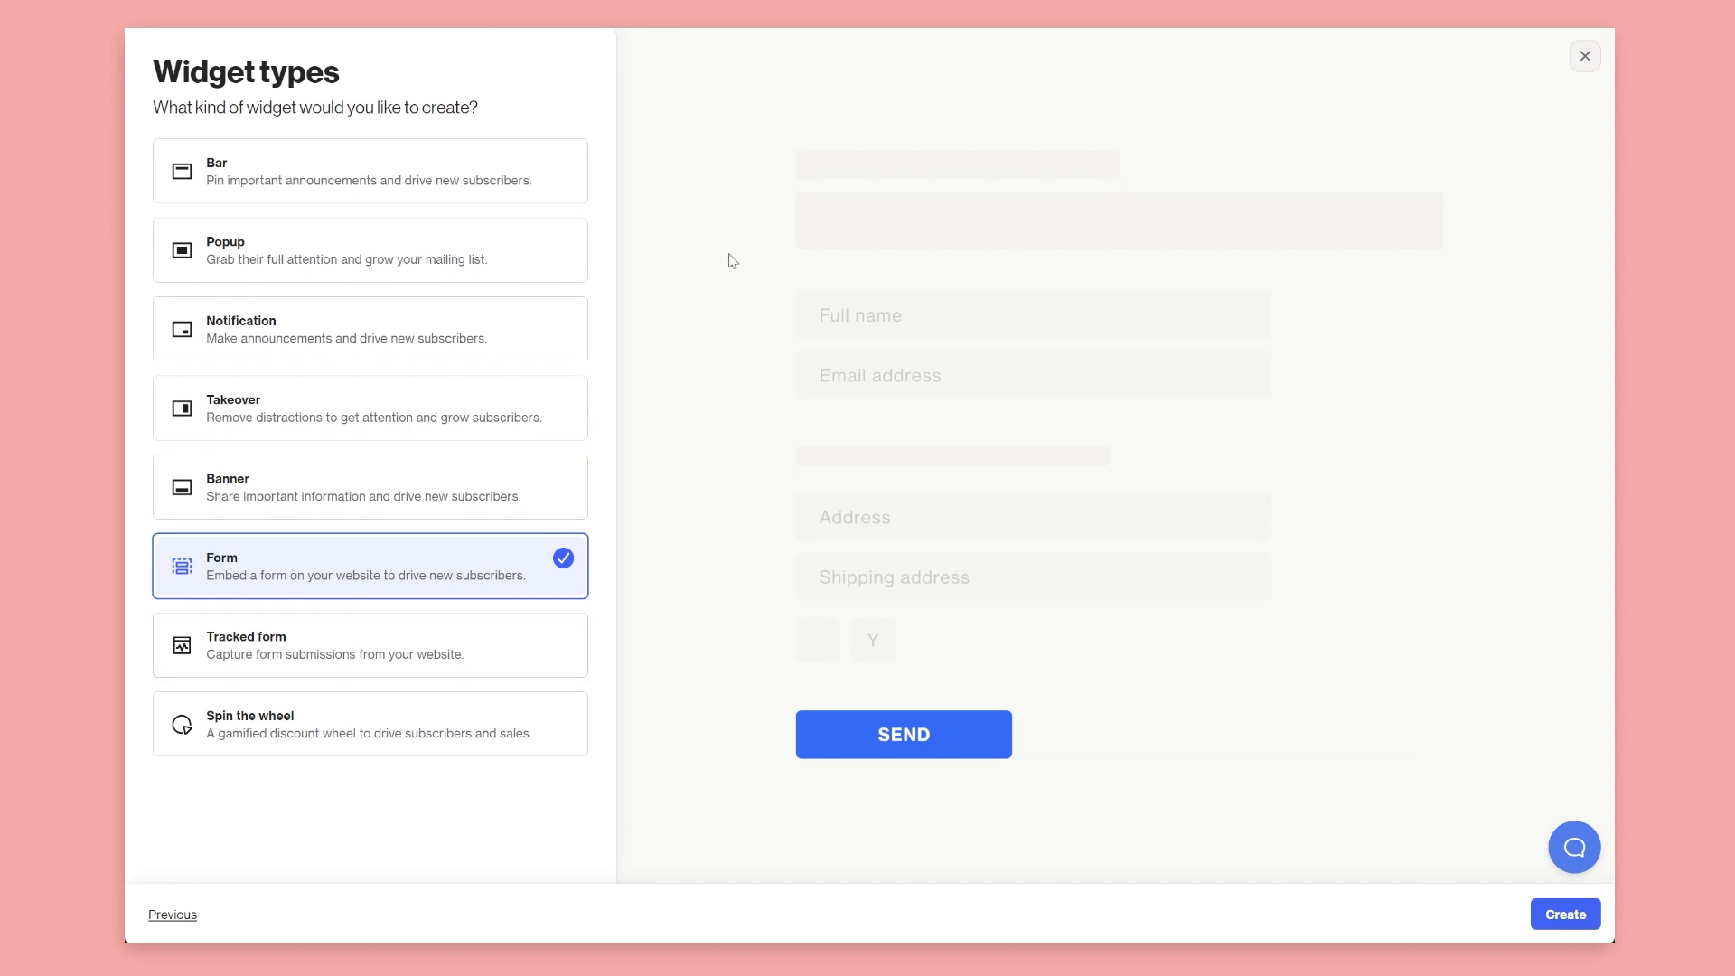
{"action": "left_click", "coordinate": [379, 646]}
{"action": "left_click", "coordinate": [323, 719]}
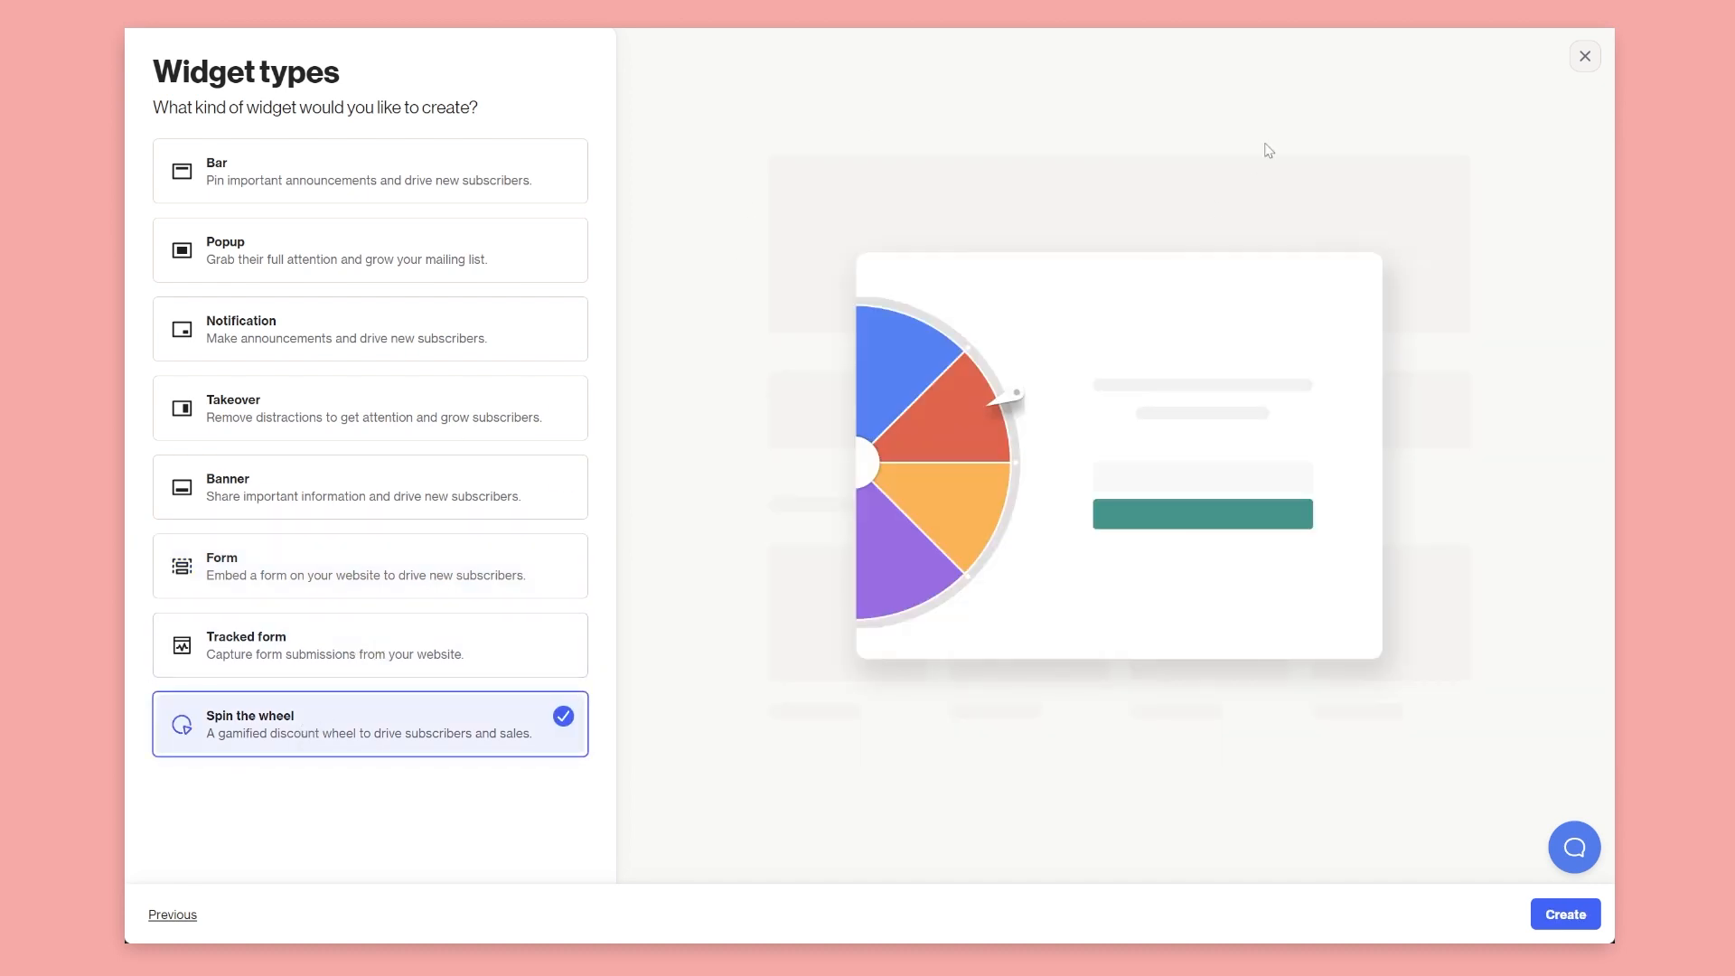
{"action": "left_click", "coordinate": [1583, 57]}
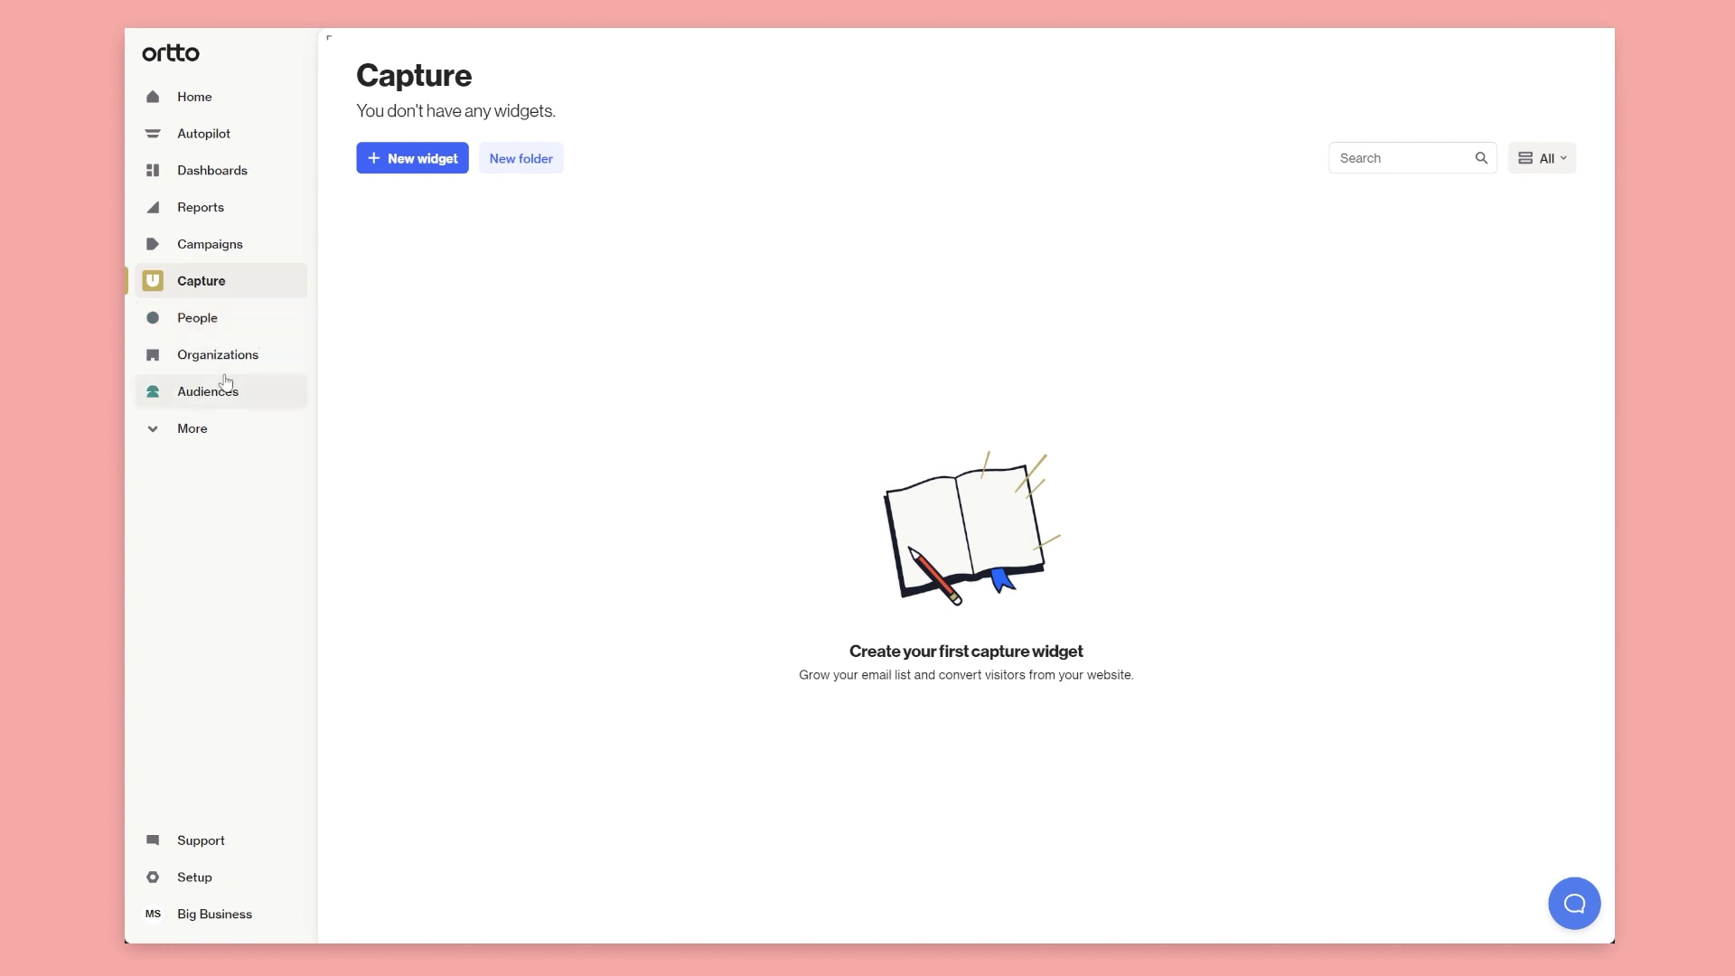
Open People and examine the Autopilot Journeys fields offered for filtering, returning to the main filter list
{"action": "left_click", "coordinate": [202, 320]}
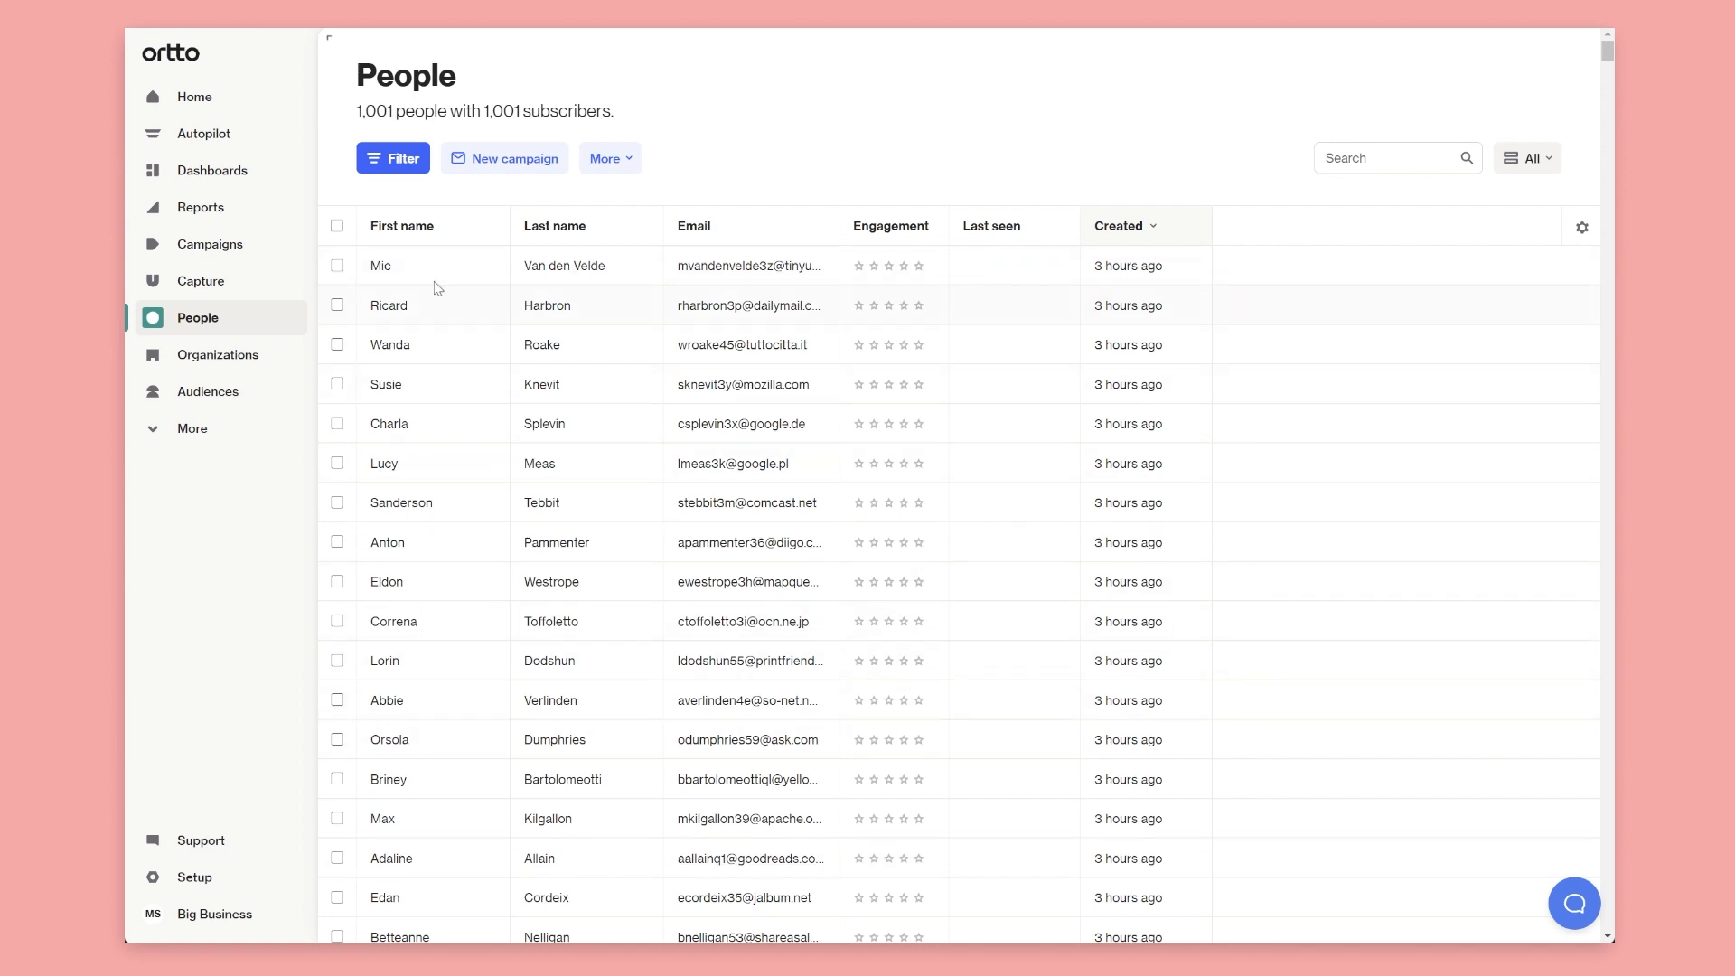
{"action": "left_click", "coordinate": [398, 159]}
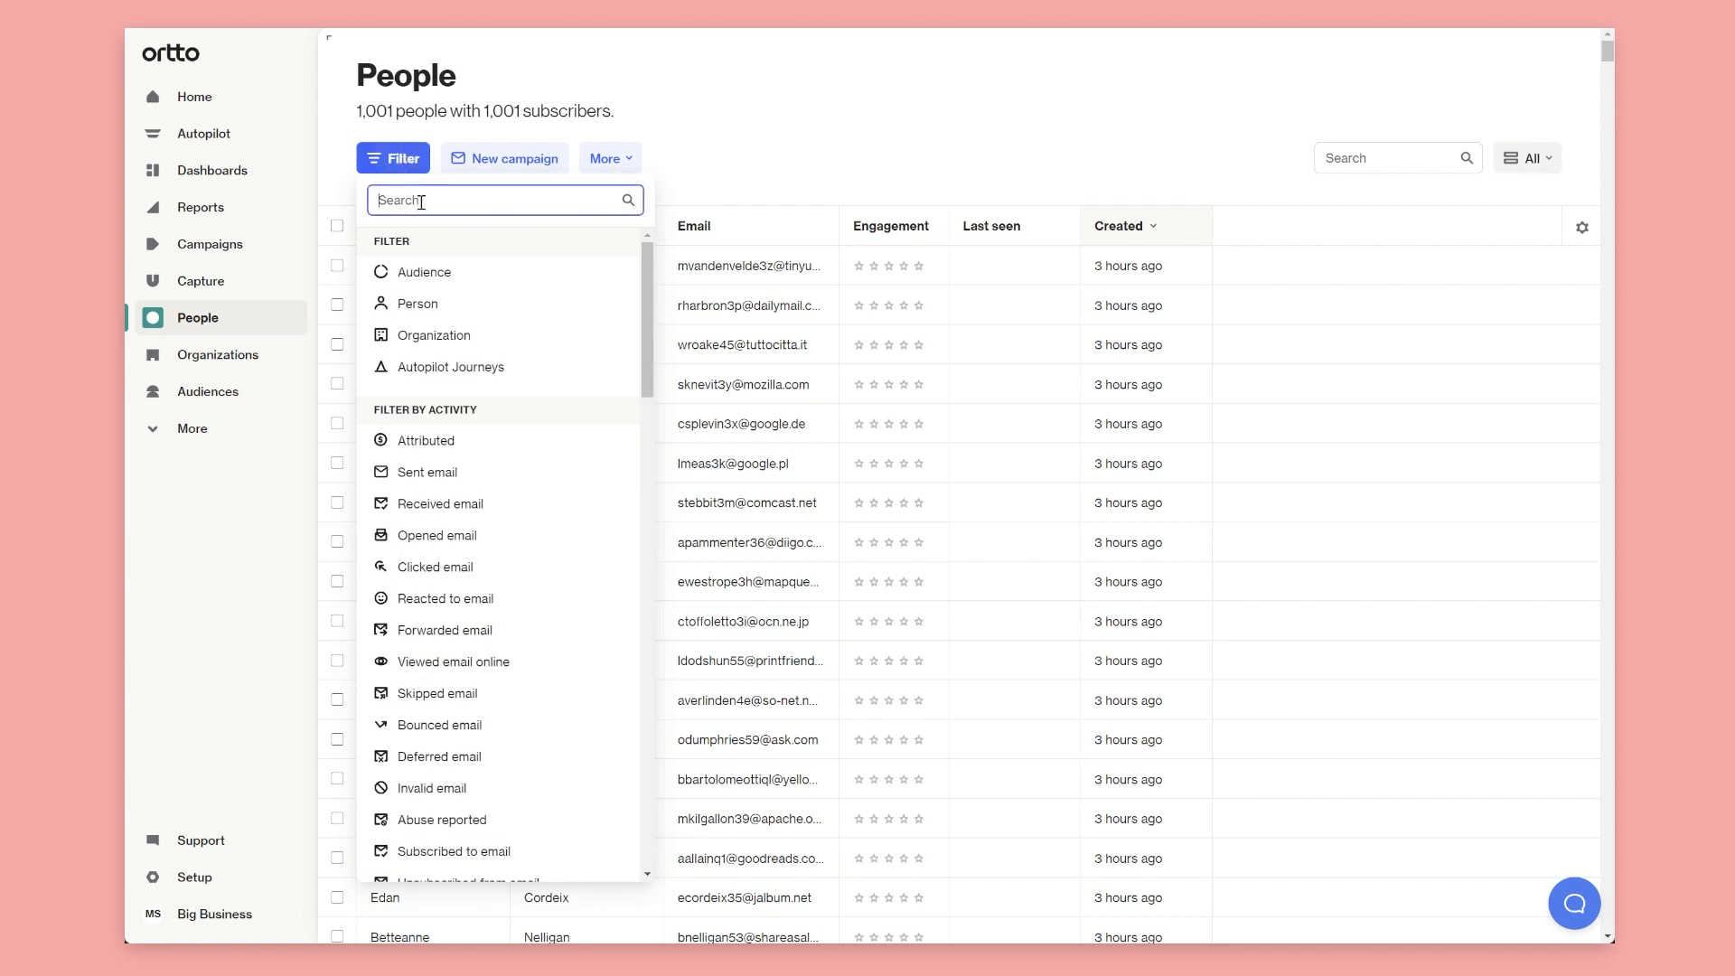
{"action": "left_click", "coordinate": [515, 369]}
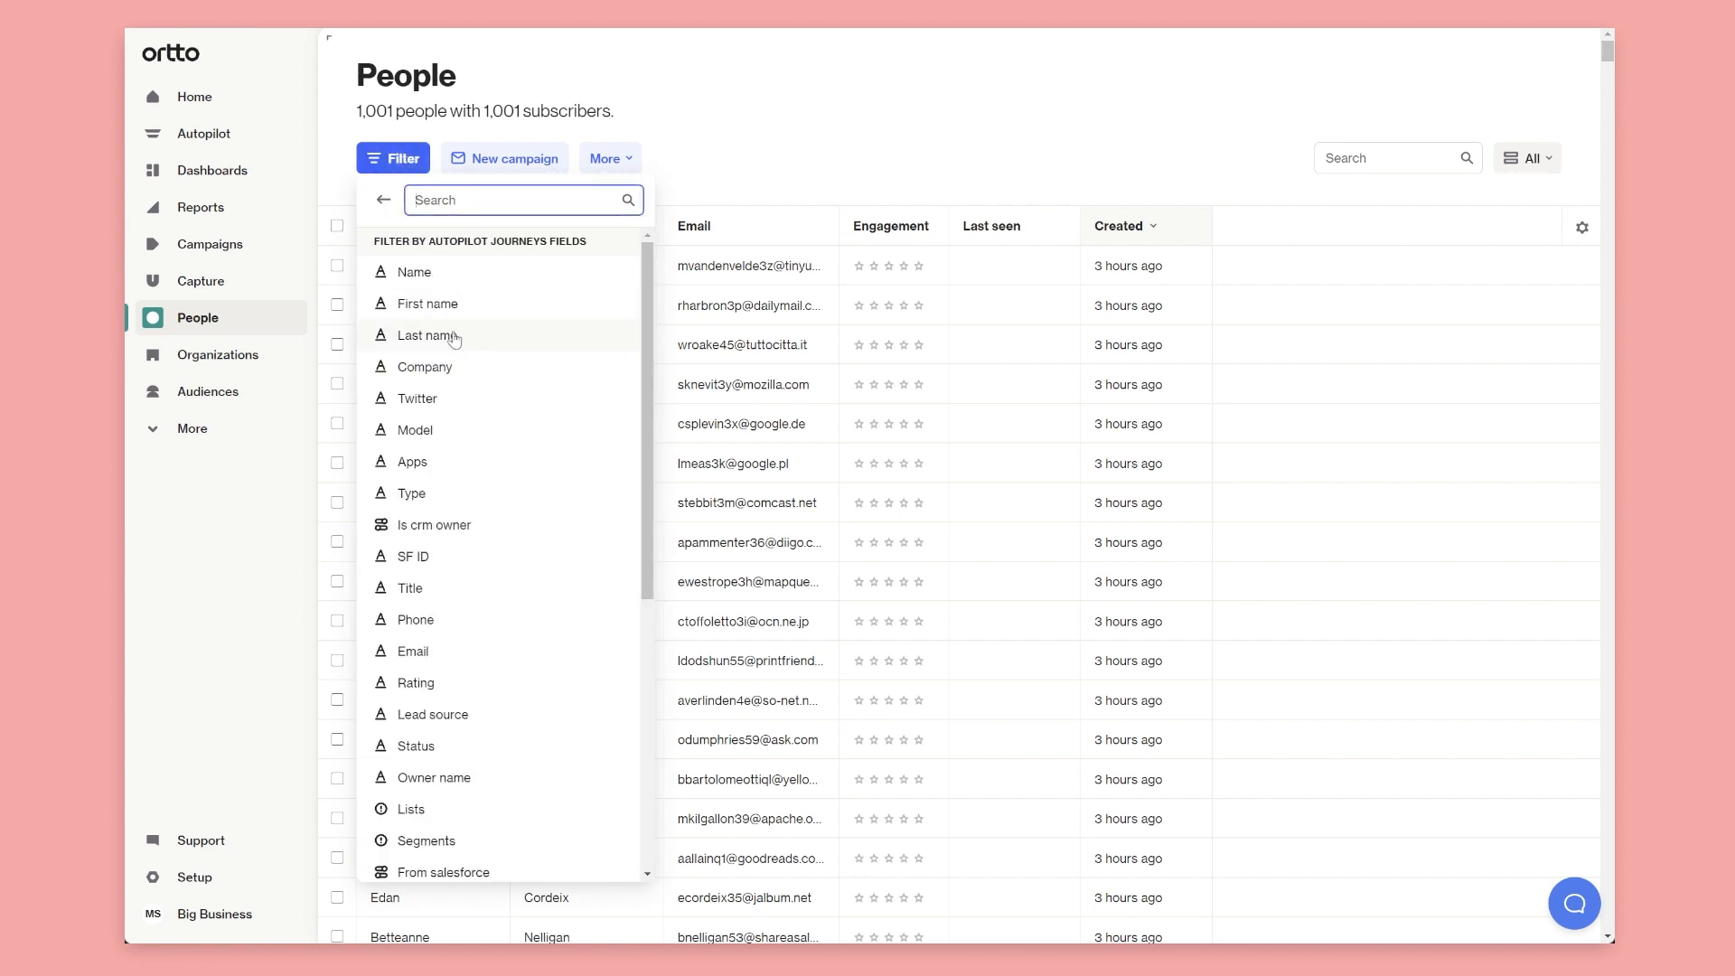
{"action": "scroll", "coordinate": [506, 709], "scroll_direction": "down", "scroll_amount": 5}
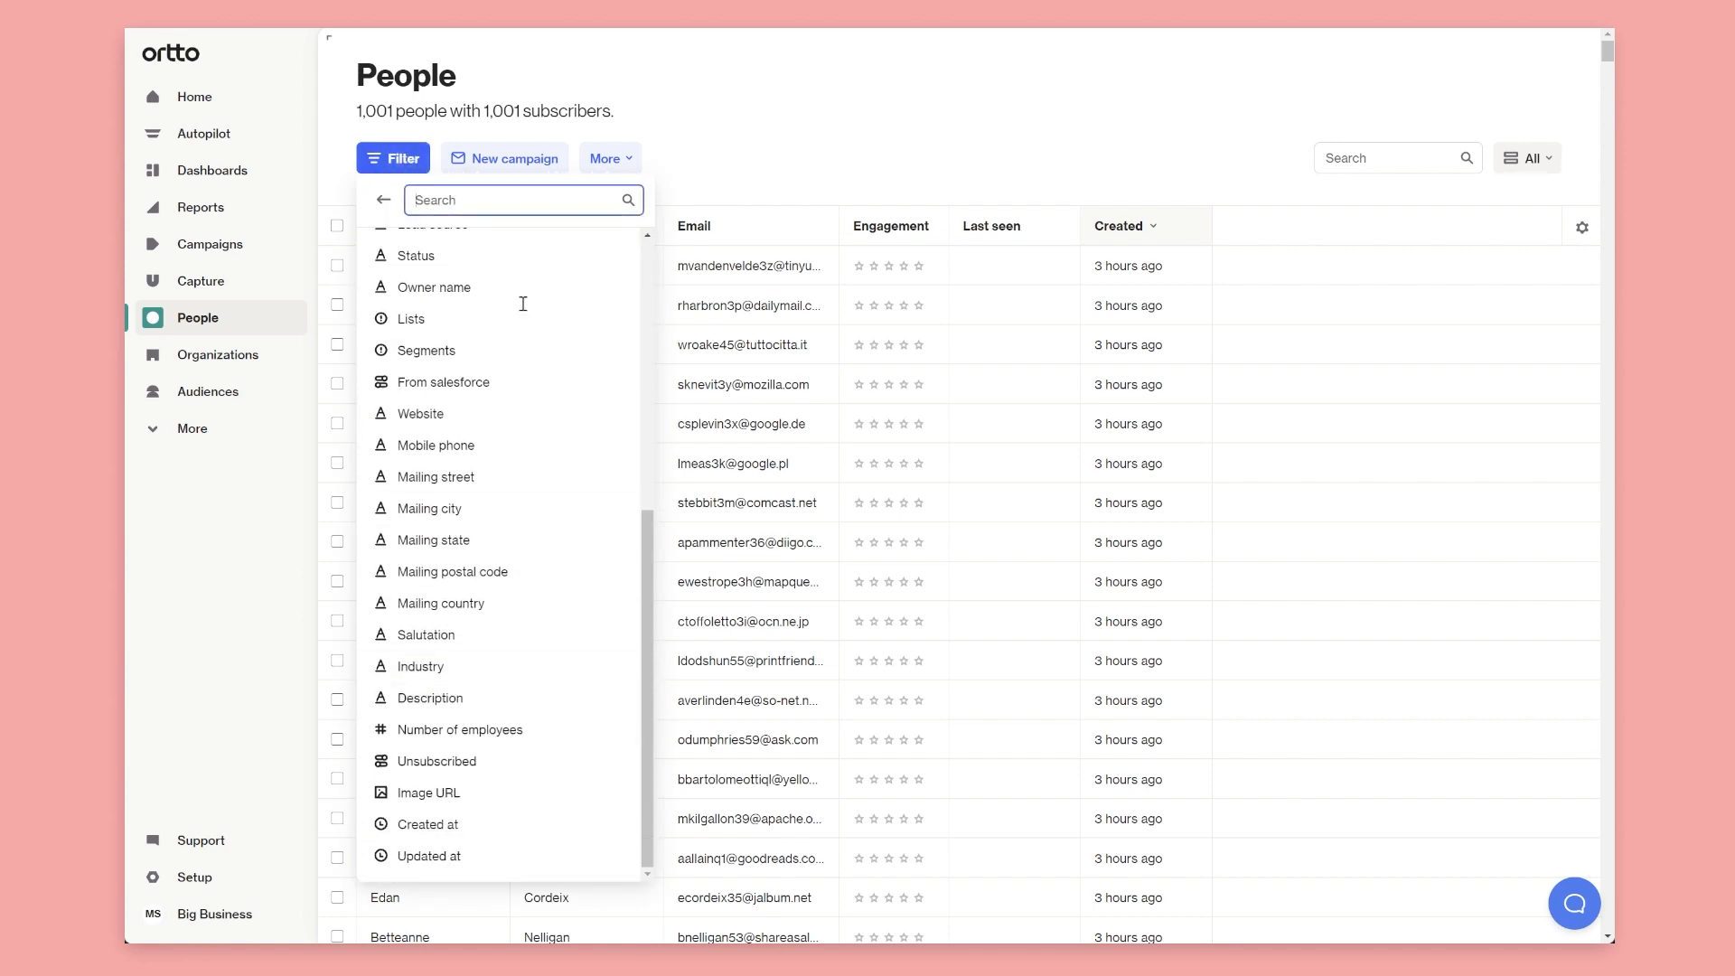
{"action": "scroll", "coordinate": [567, 761], "scroll_direction": "up", "scroll_amount": 10}
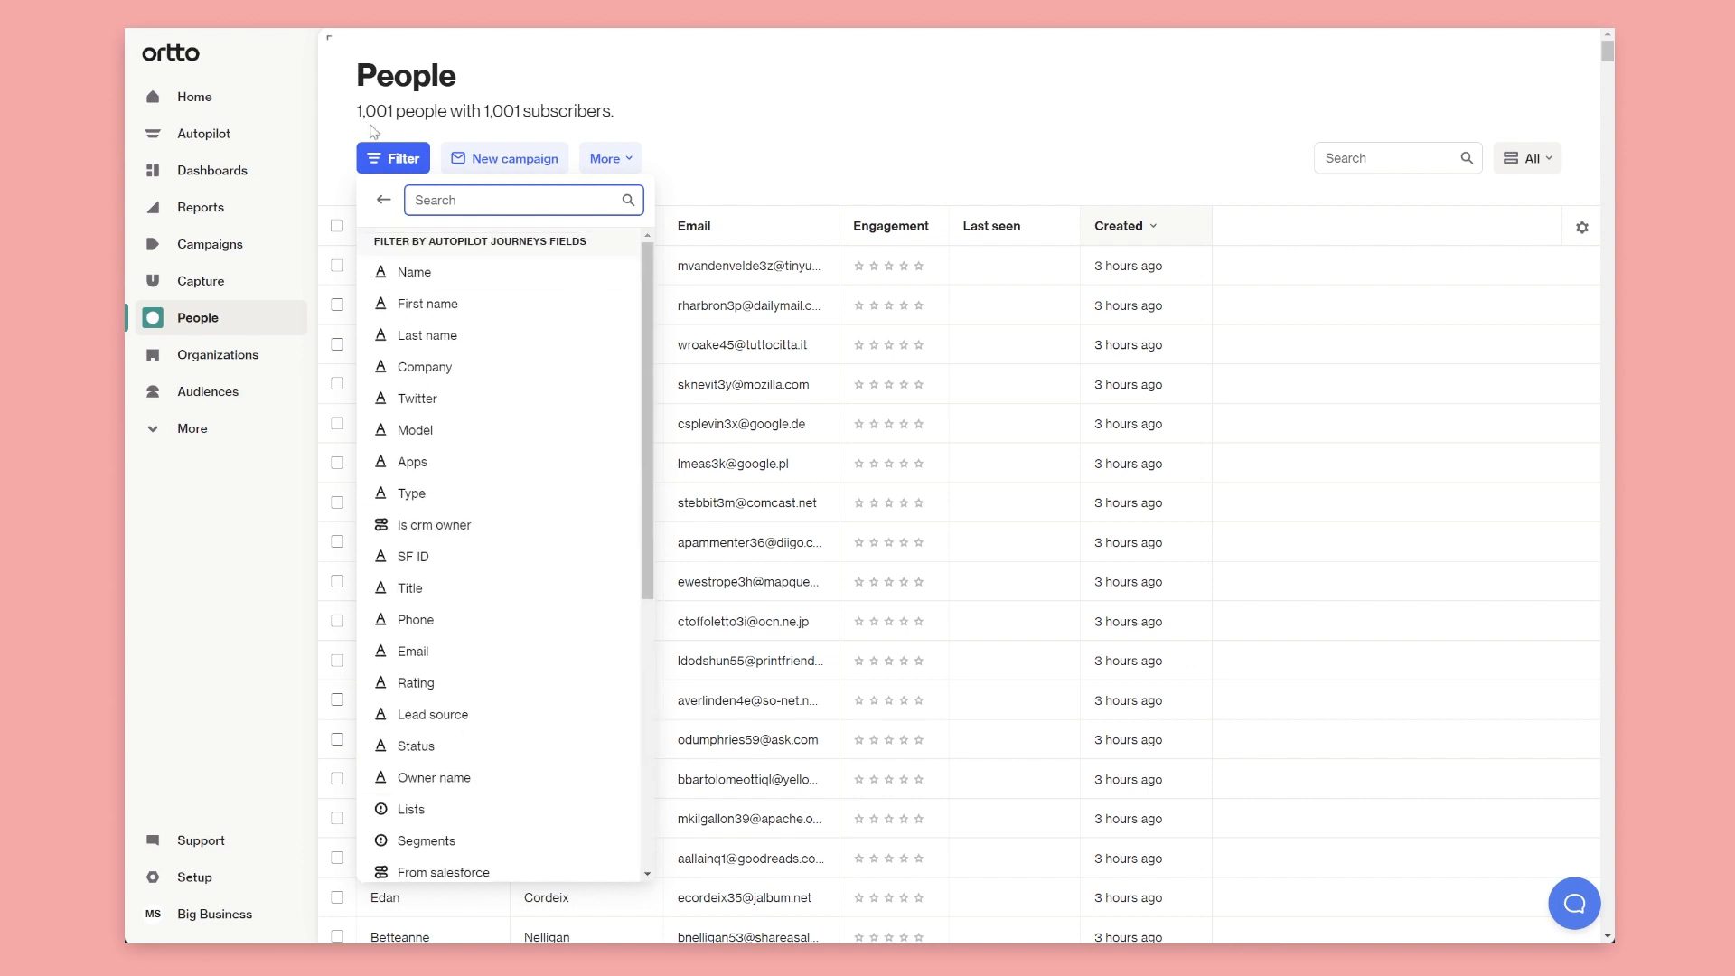
{"action": "left_click", "coordinate": [383, 200]}
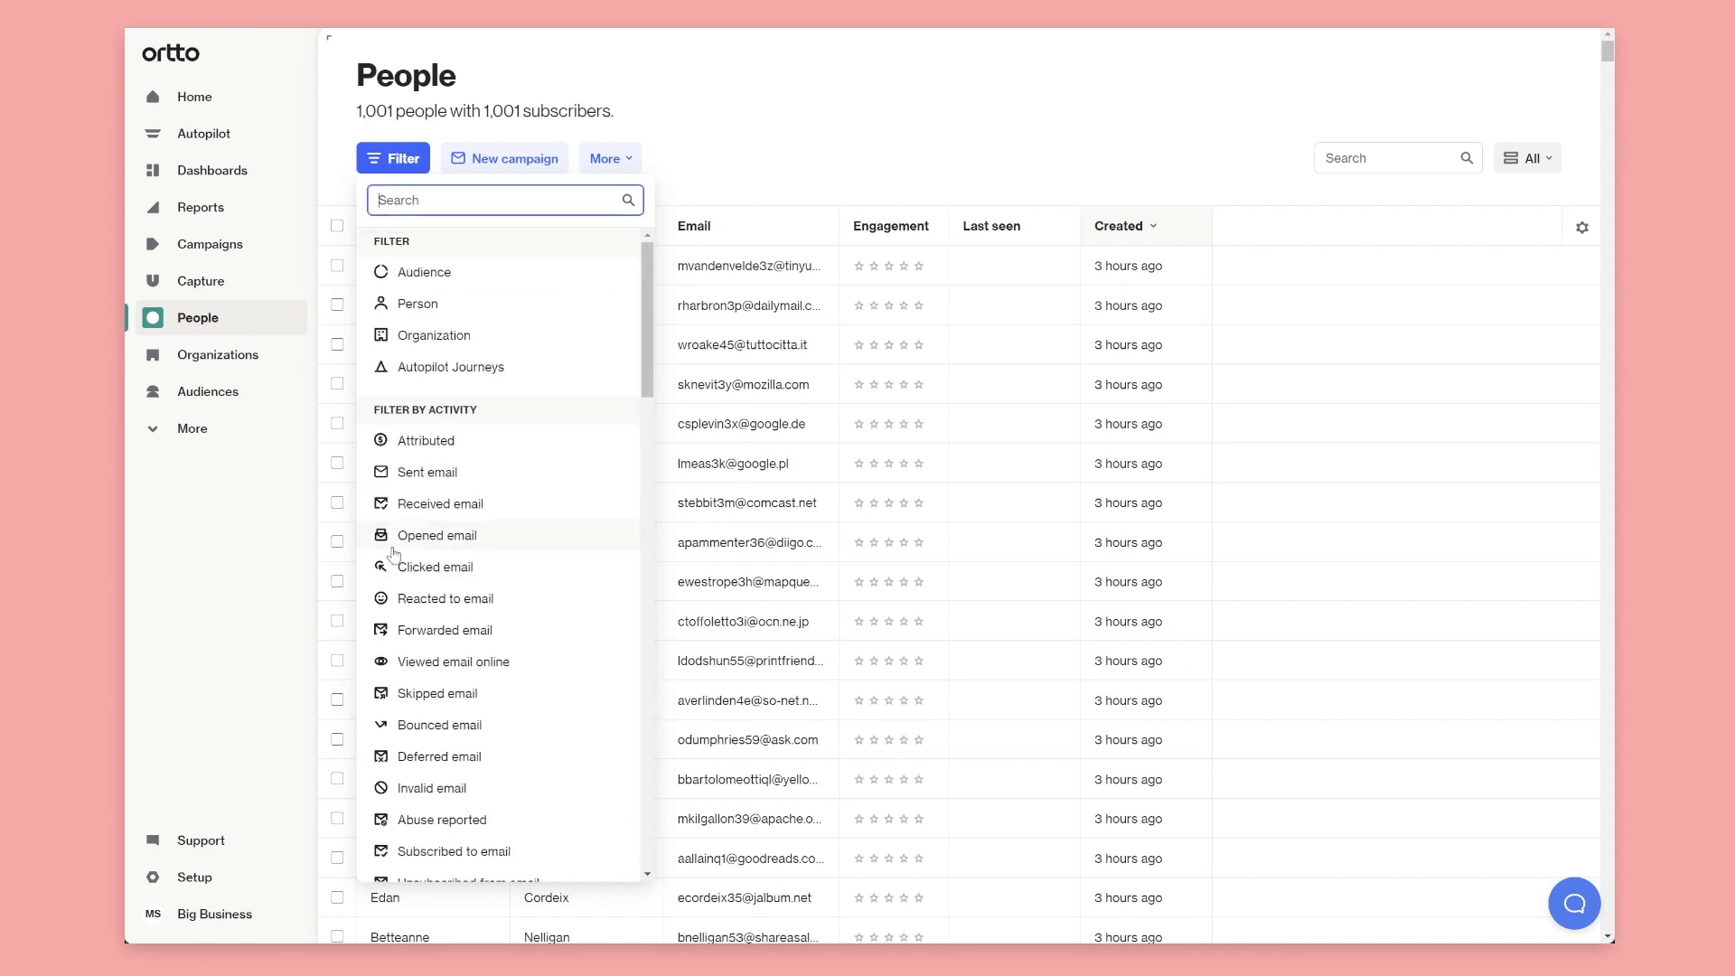
Filter people by the Opened email activity using Frequency & time, set to more than 4 times
{"action": "left_click", "coordinate": [501, 546]}
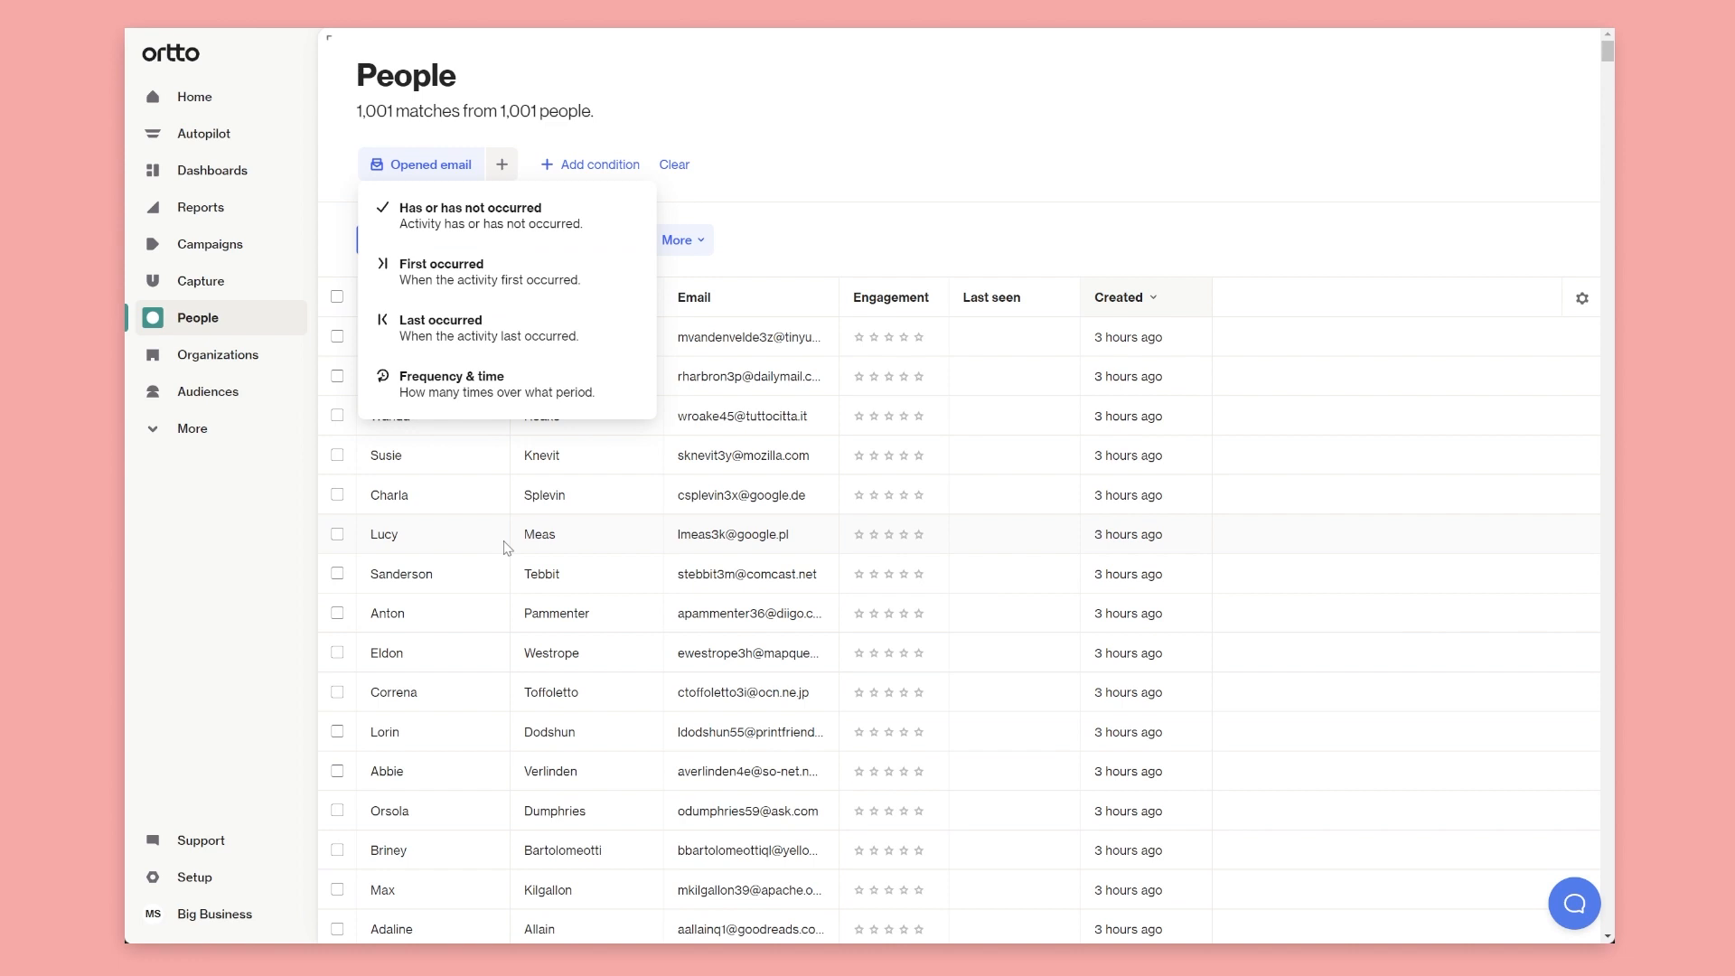
{"action": "left_click", "coordinate": [456, 387]}
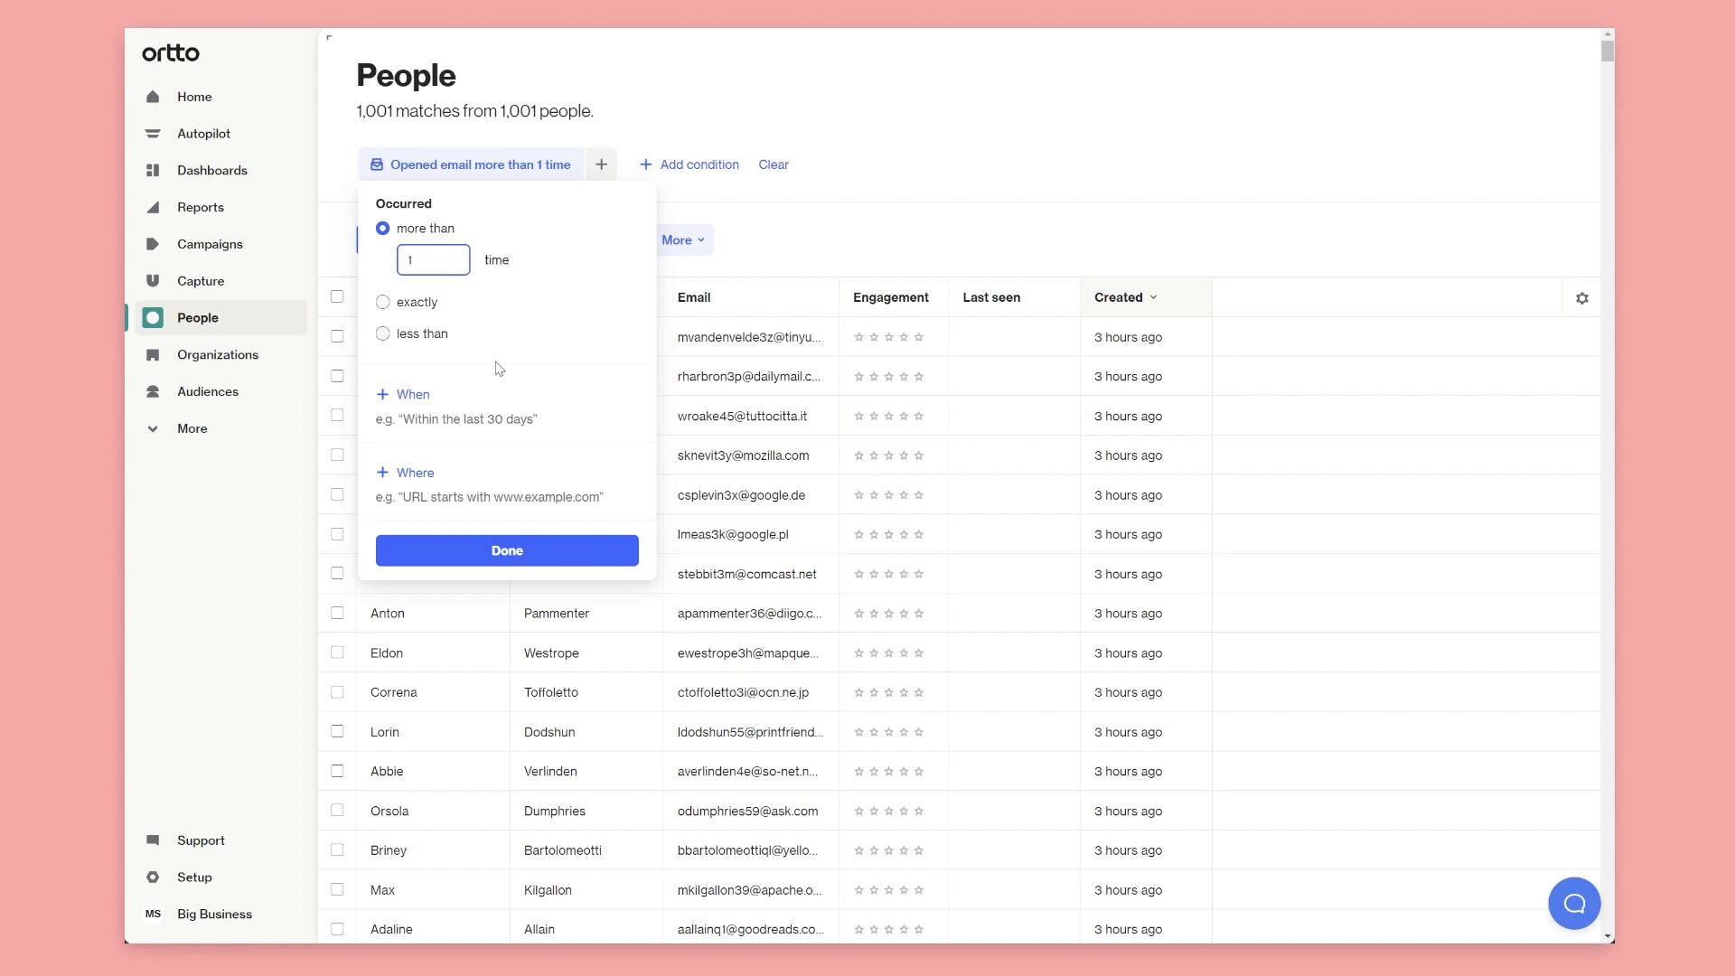
{"action": "key", "text": "BackSpace"}
{"action": "type", "text": "4"}
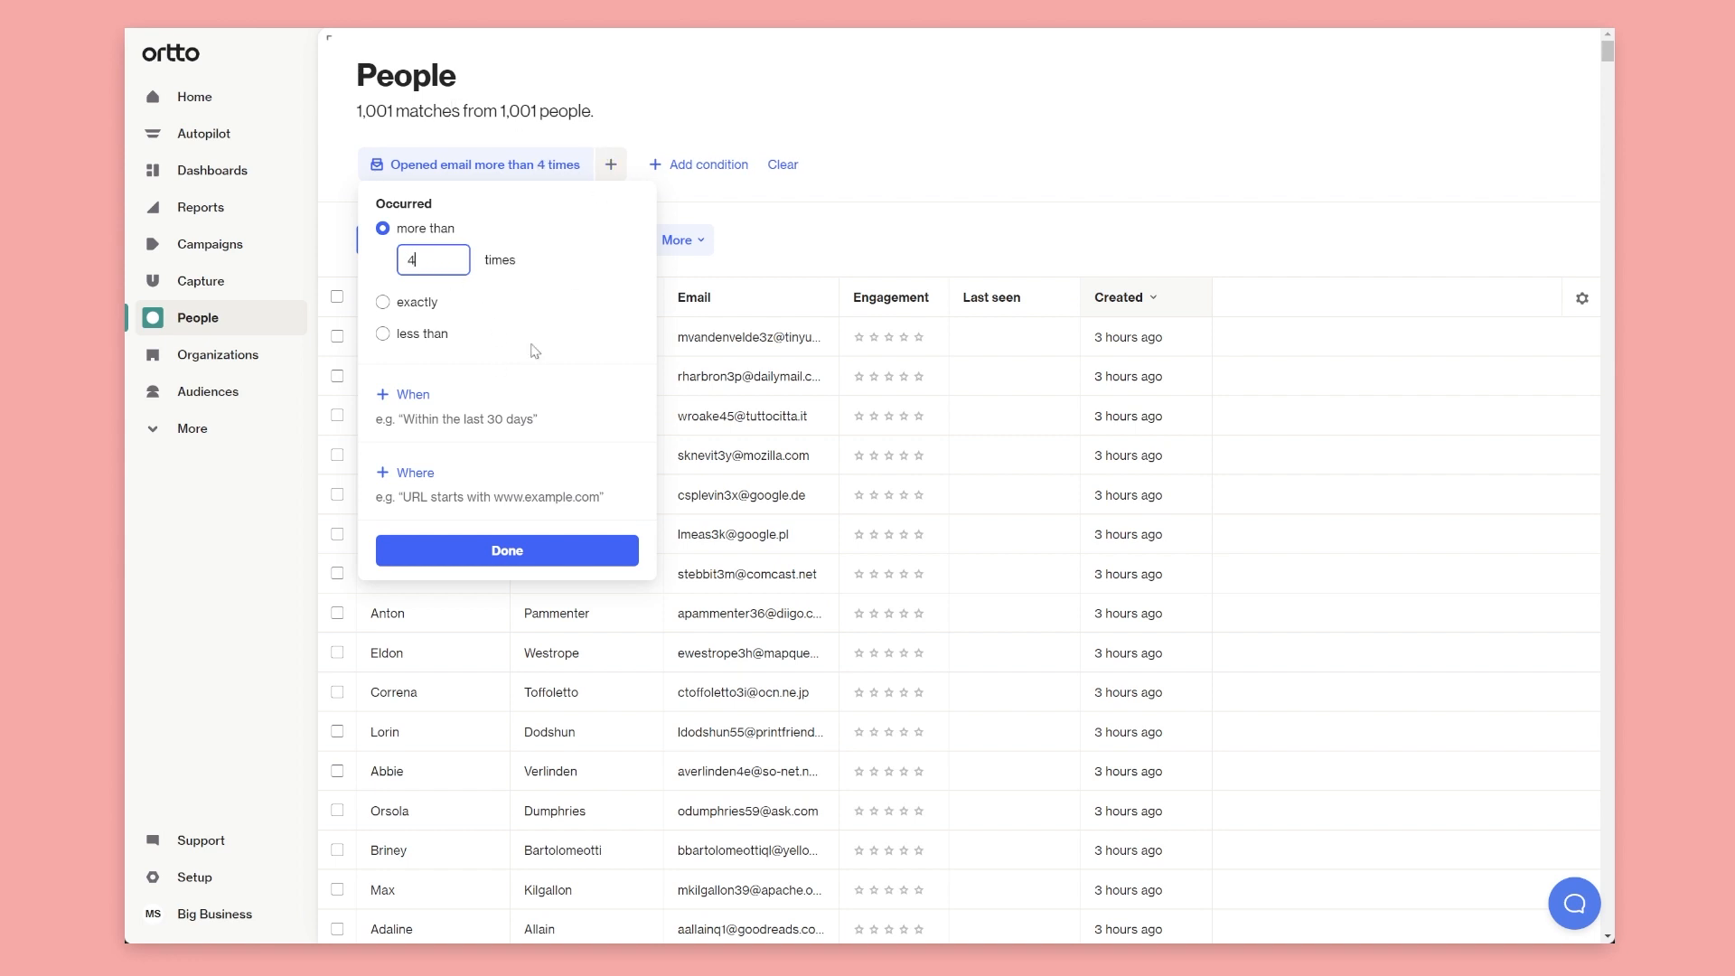
Limit the Opened email condition to activity in the last 30 days
{"action": "left_click", "coordinate": [421, 395]}
{"action": "key", "text": "BackSpace"}
{"action": "type", "text": "30"}
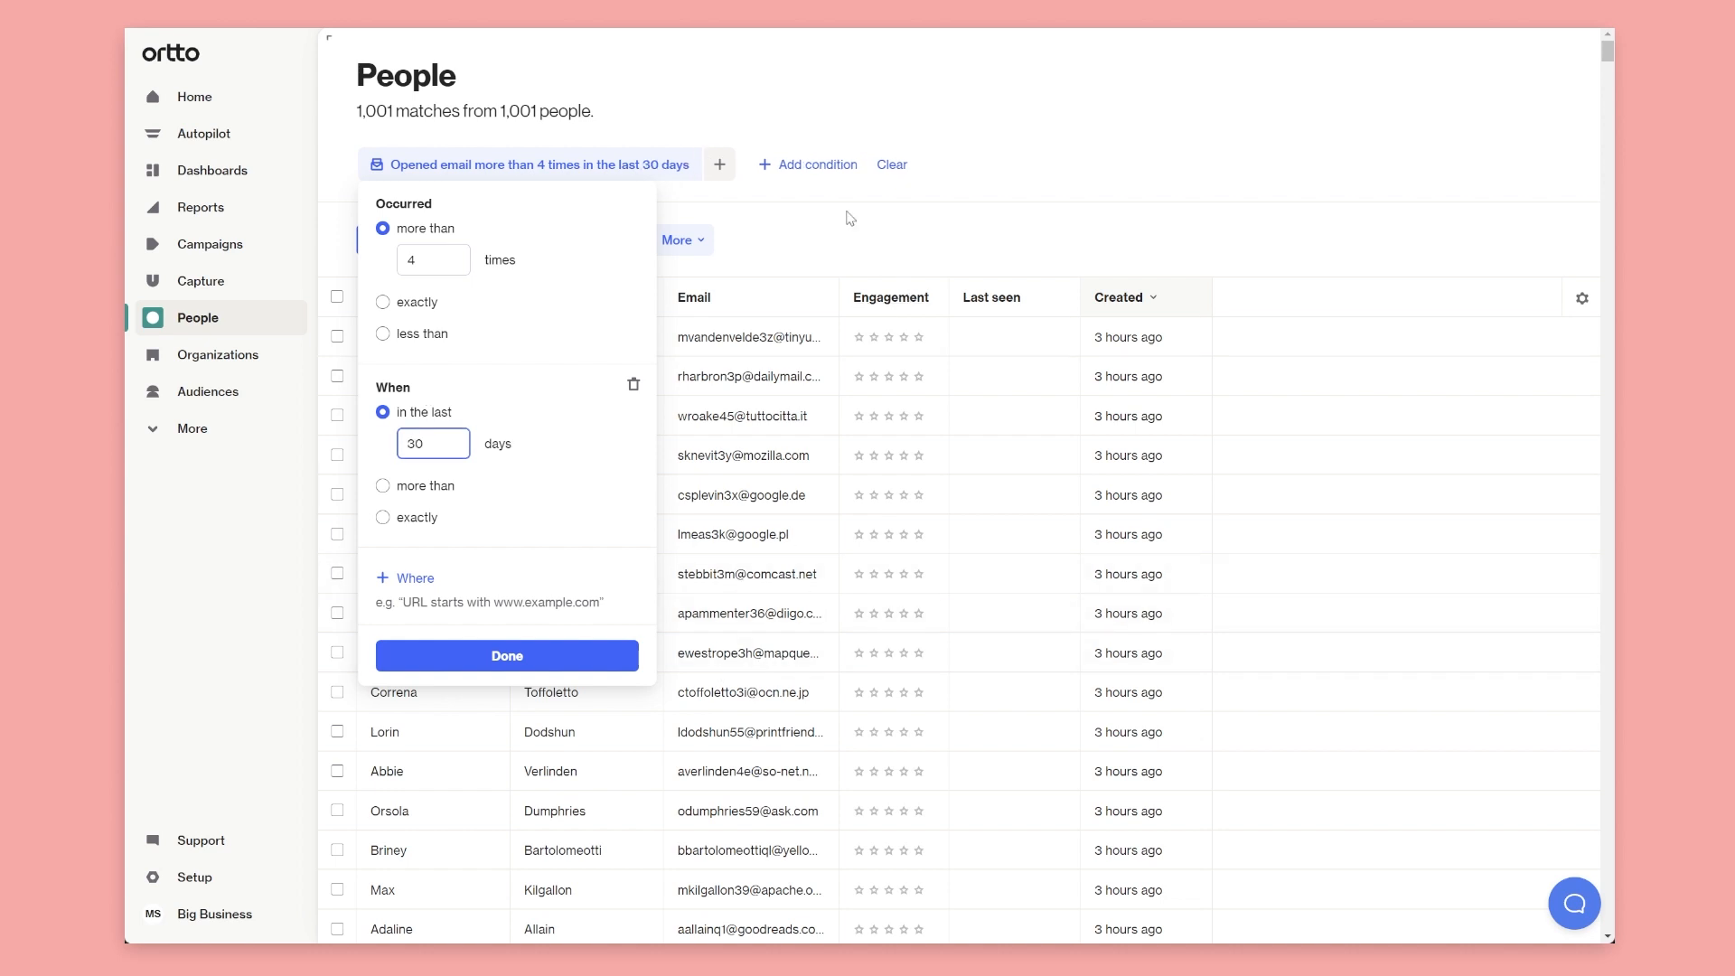
{"action": "left_click", "coordinate": [689, 166]}
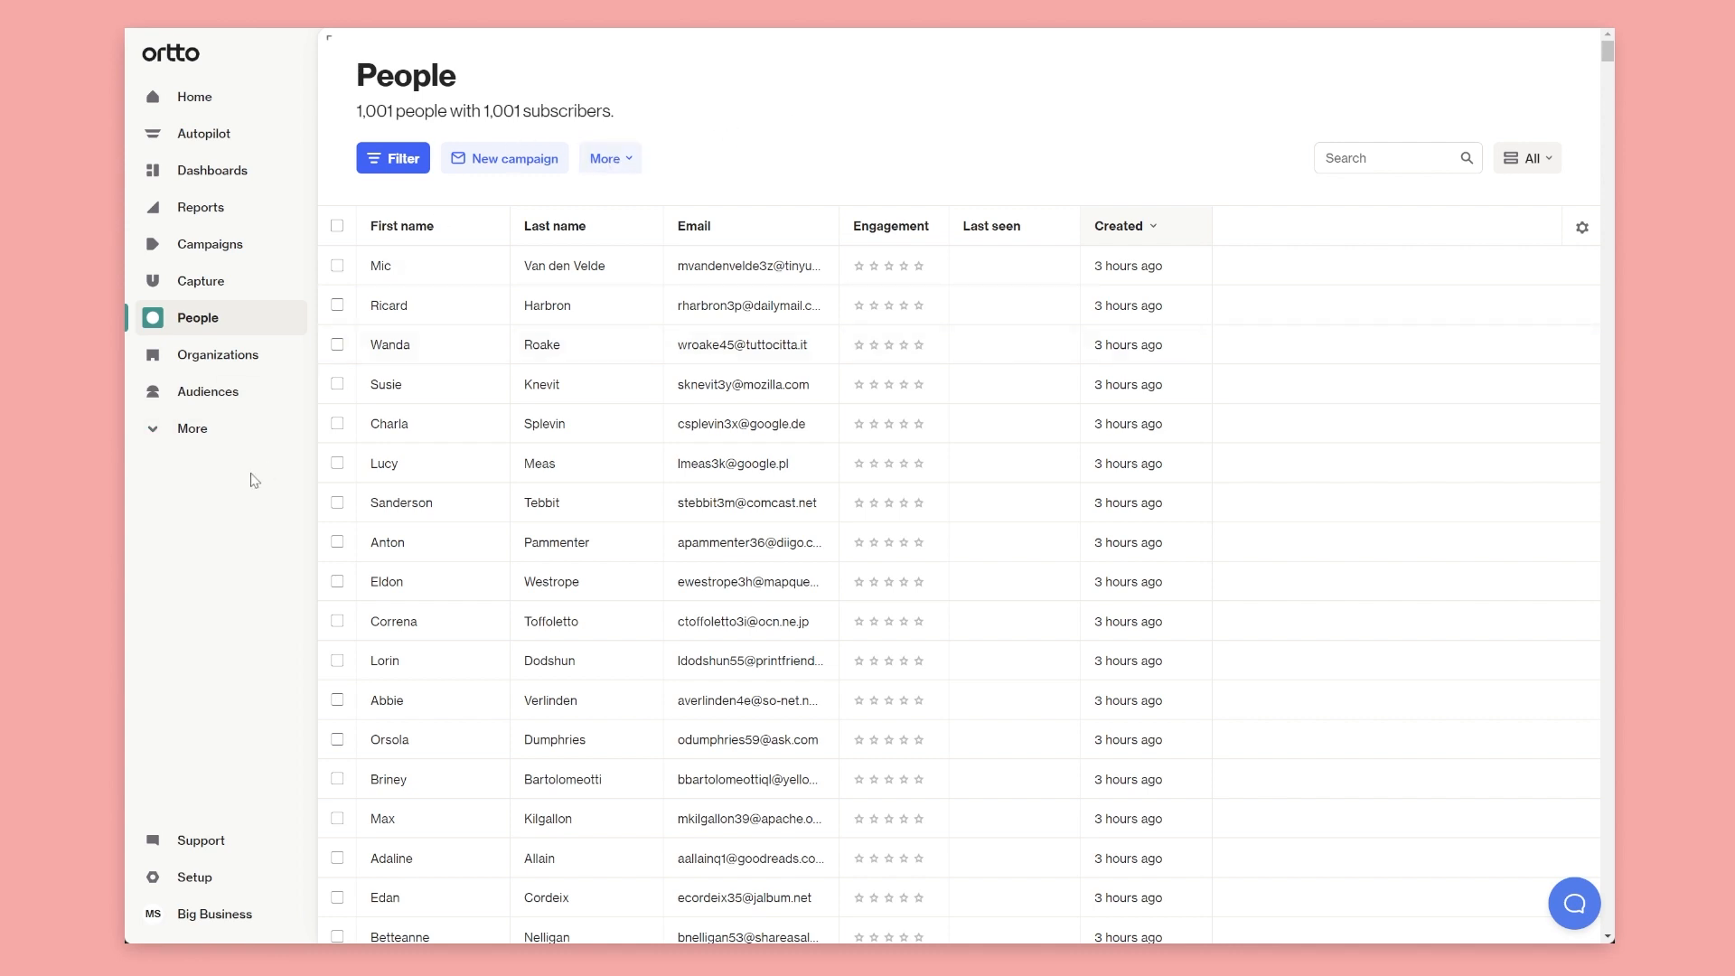
Open Organizations and check its filter options without applying any
{"action": "left_click", "coordinate": [188, 364]}
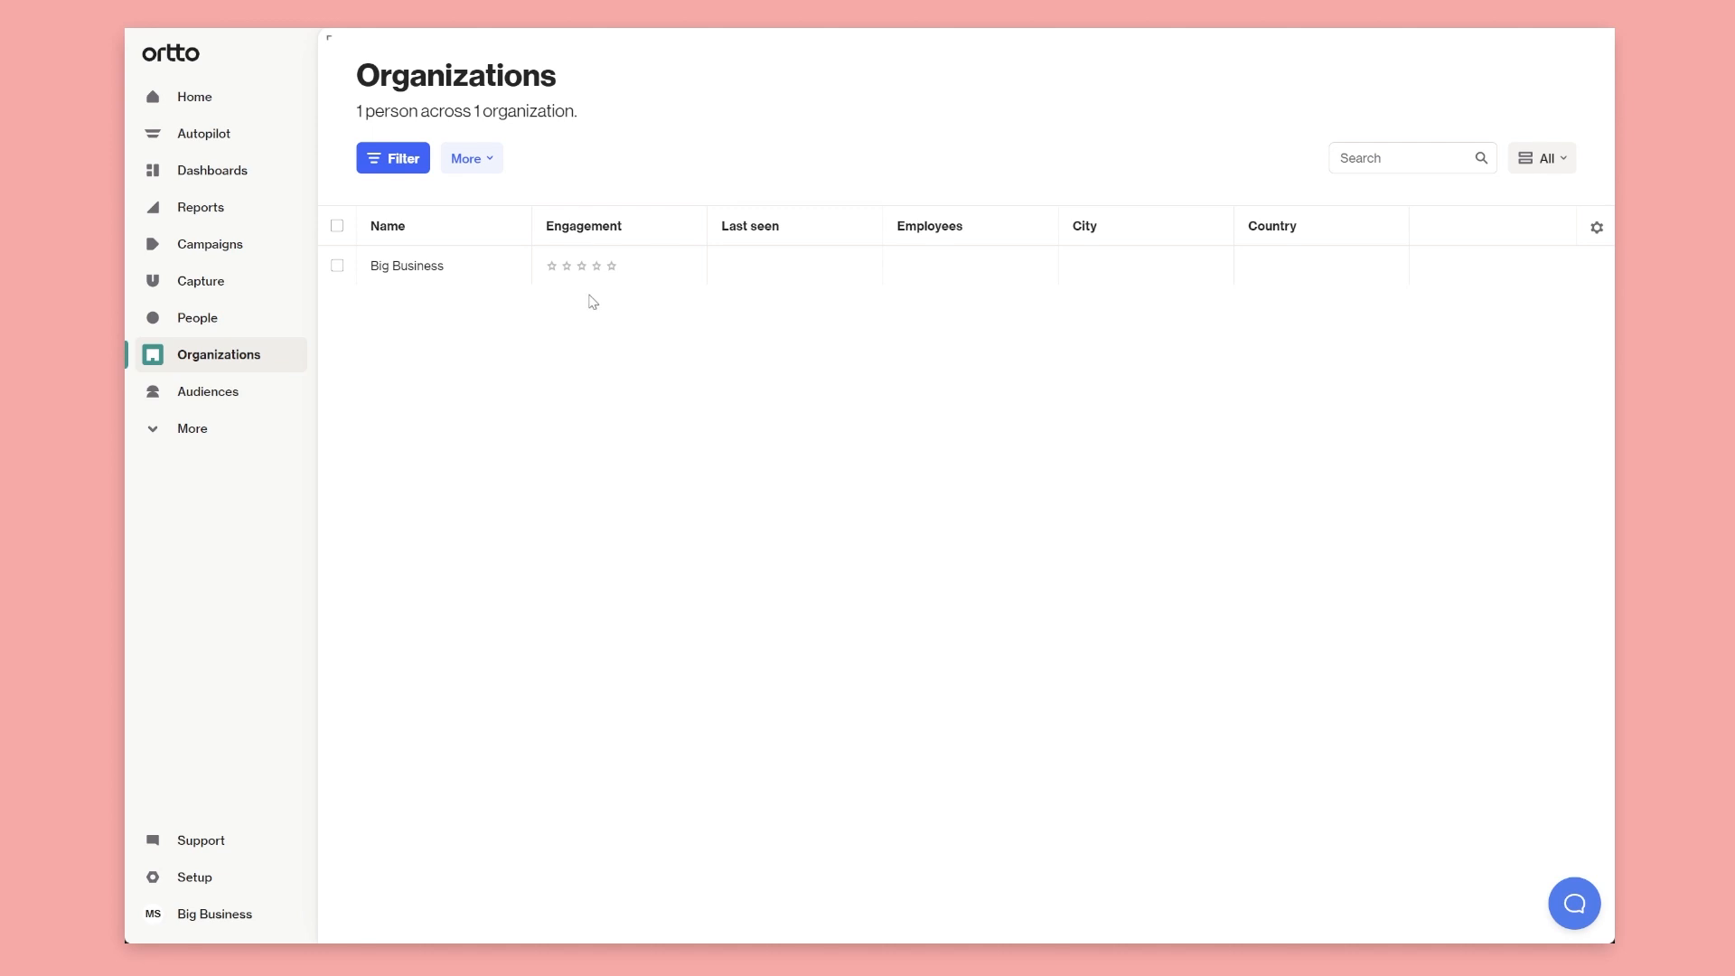
{"action": "left_click", "coordinate": [402, 159]}
{"action": "left_click", "coordinate": [821, 327]}
View the People list and the Audiences page, and end on the Journey performance dashboard
{"action": "left_click", "coordinate": [230, 327]}
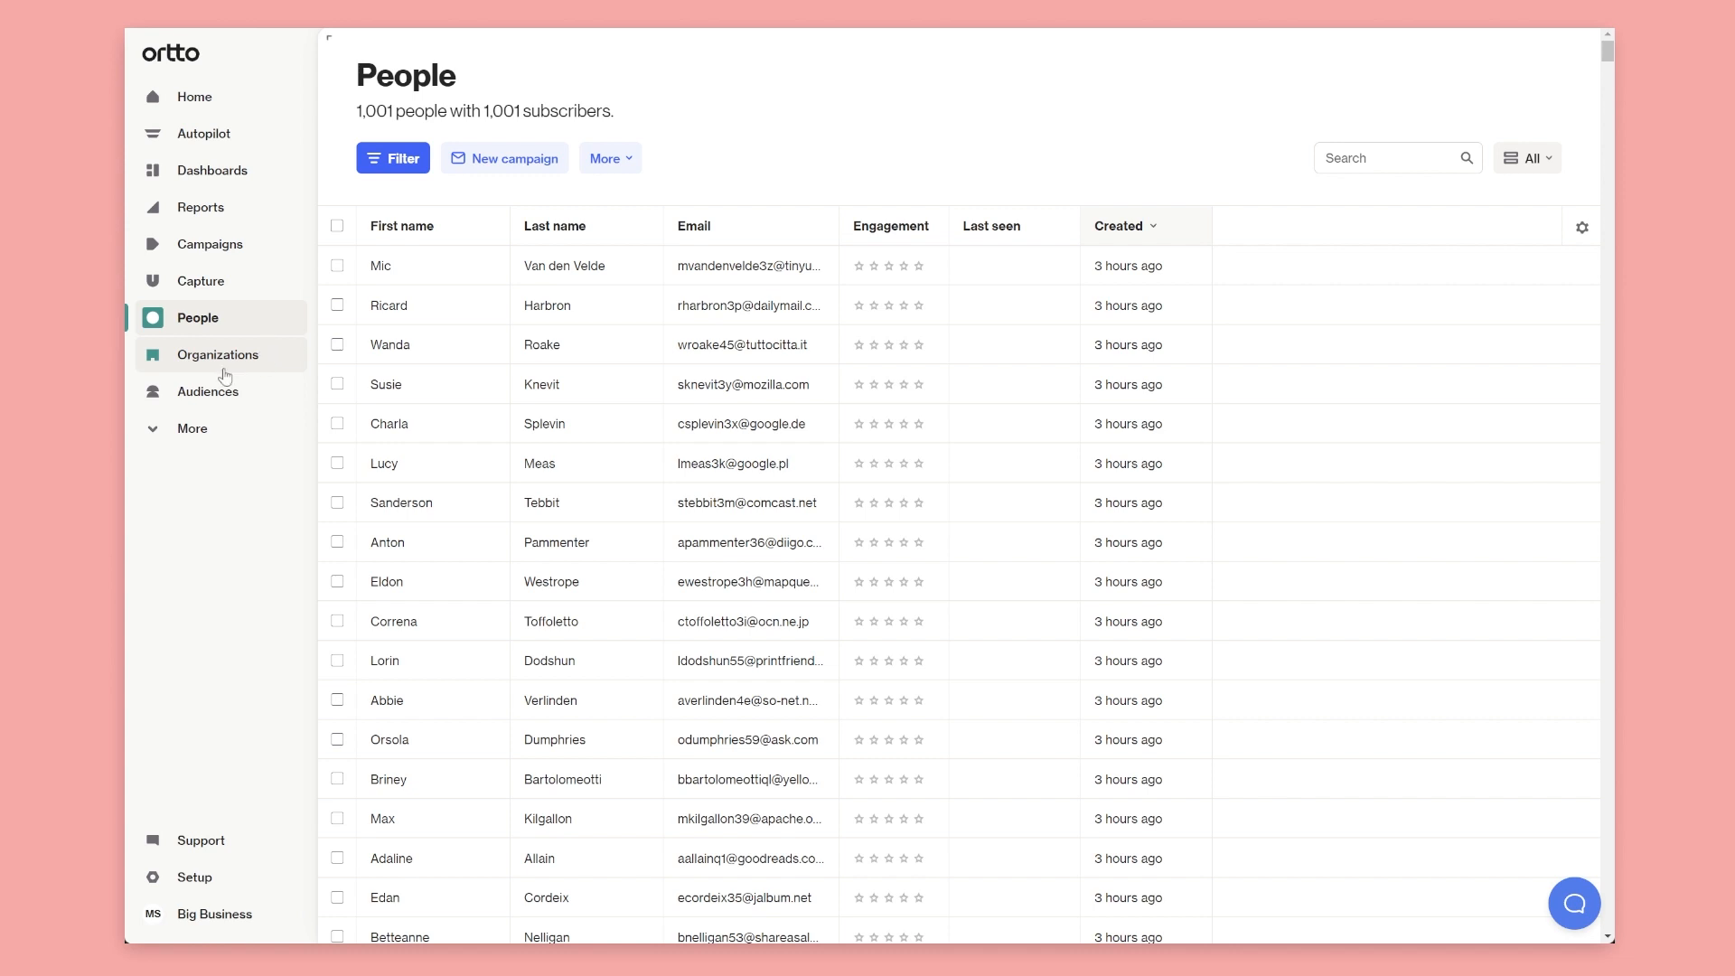
{"action": "left_click", "coordinate": [246, 397]}
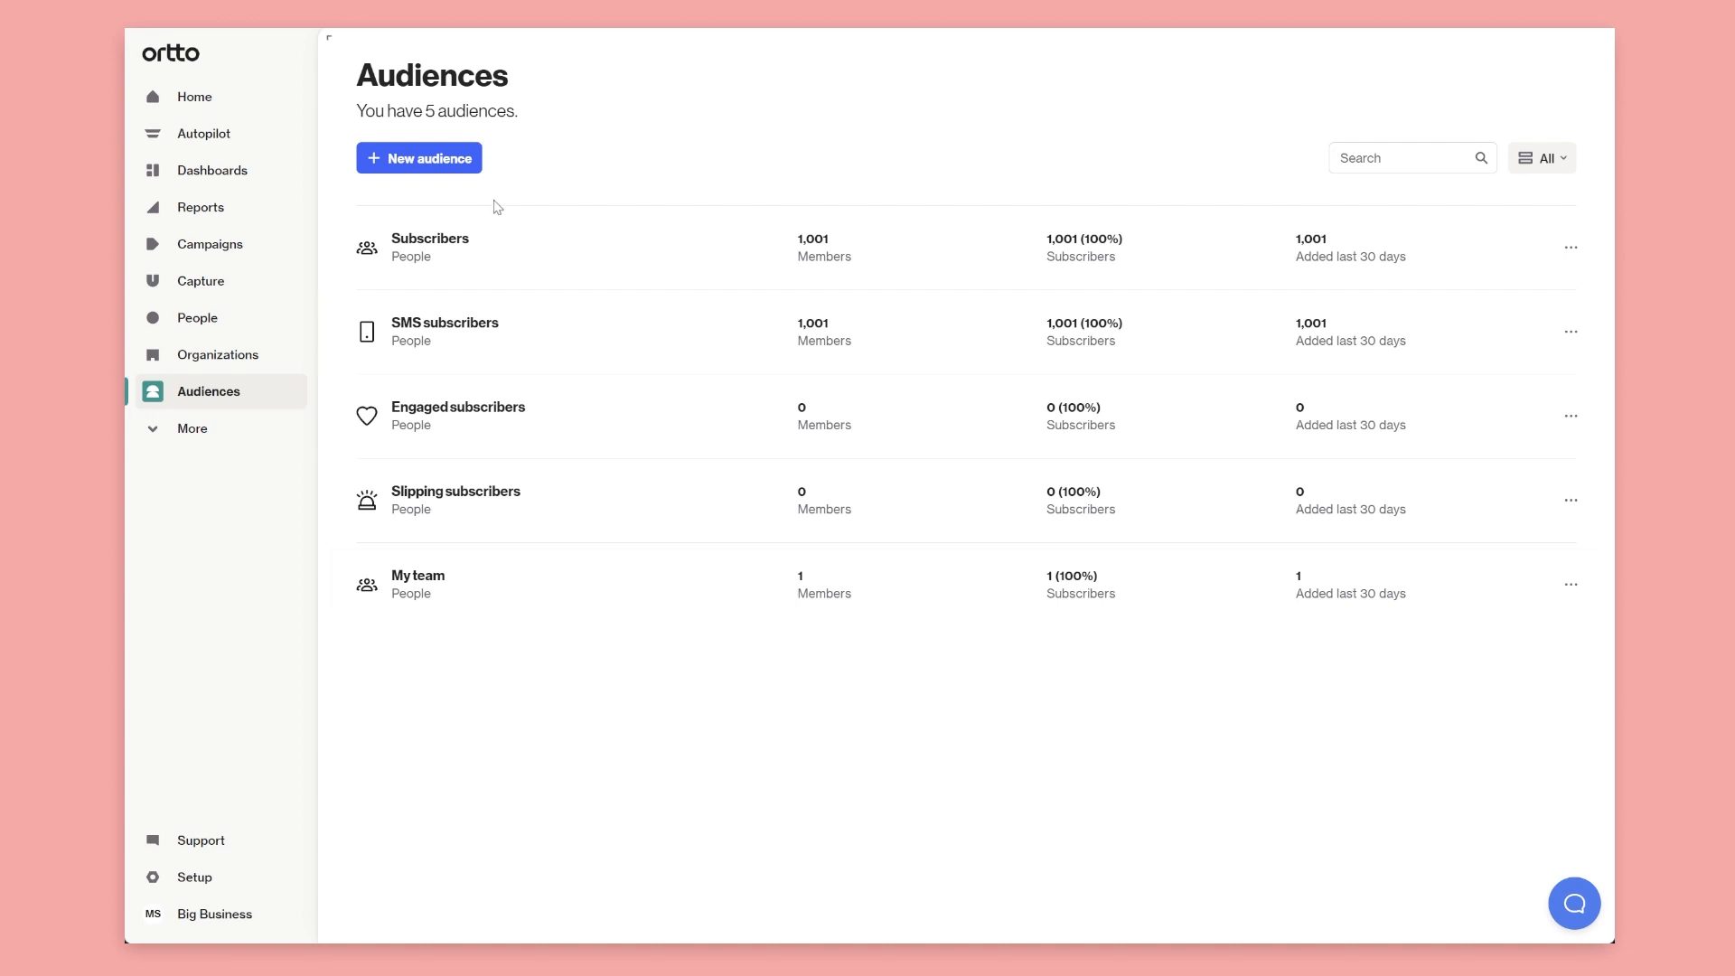
{"action": "left_click", "coordinate": [194, 179]}
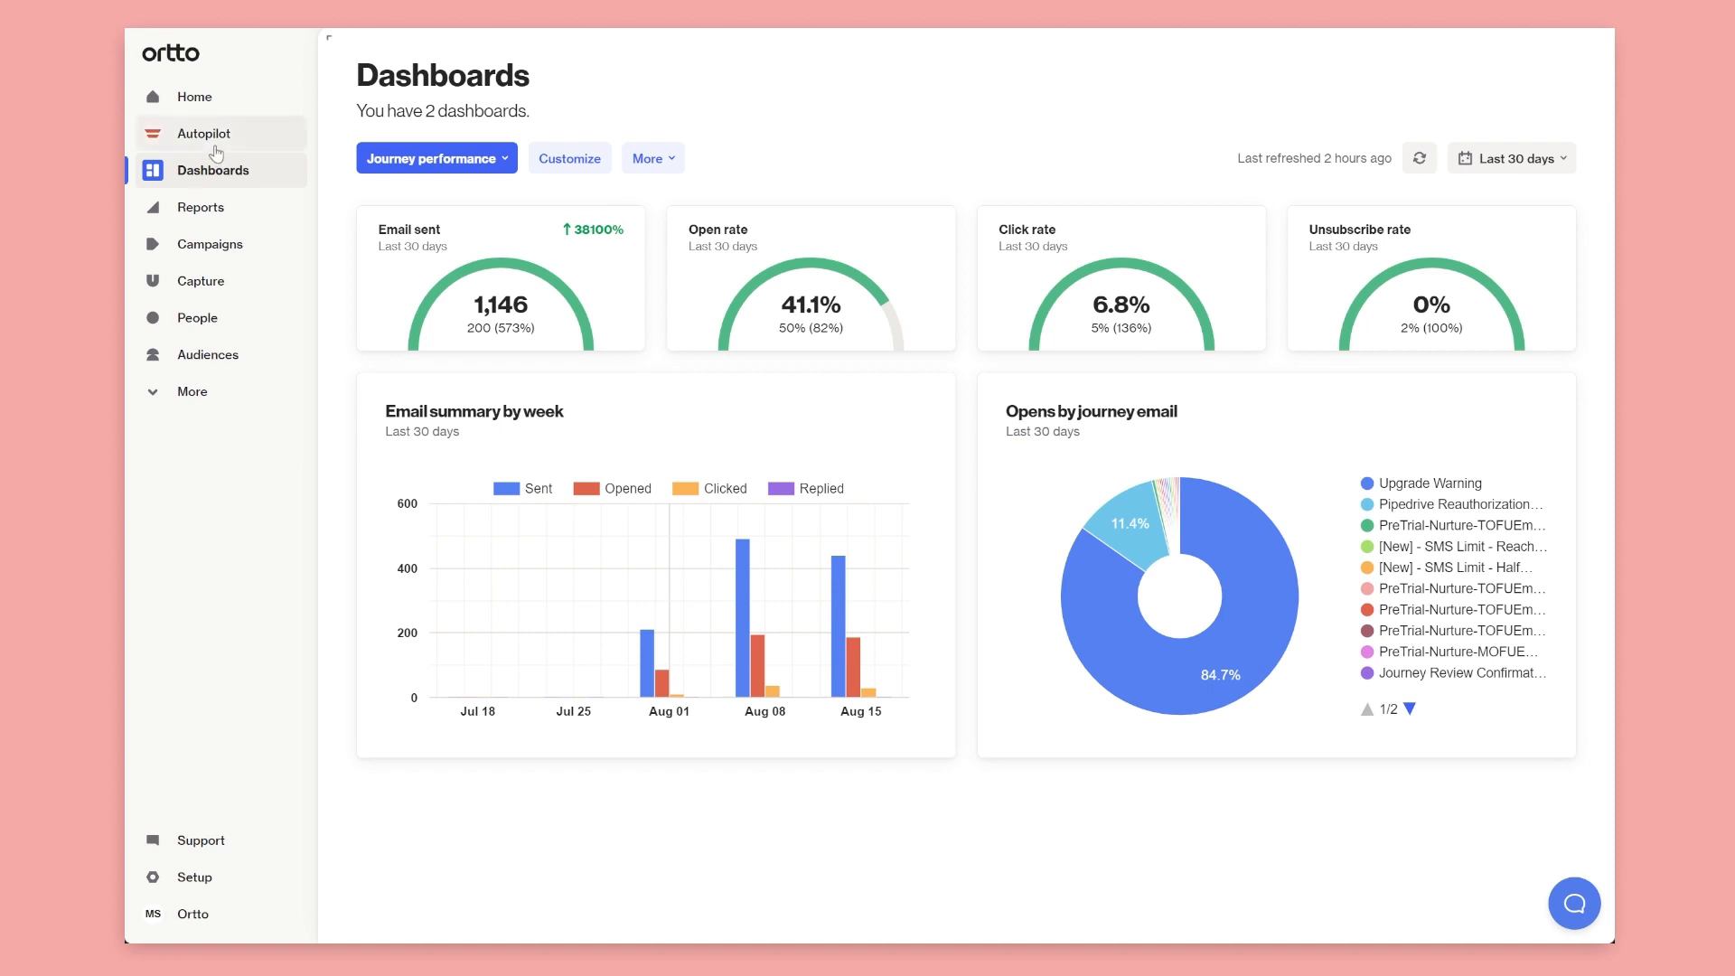
Start a new report from scratch in Reports, choosing Area chart as its type
{"action": "left_click", "coordinate": [198, 221]}
{"action": "left_click", "coordinate": [398, 166]}
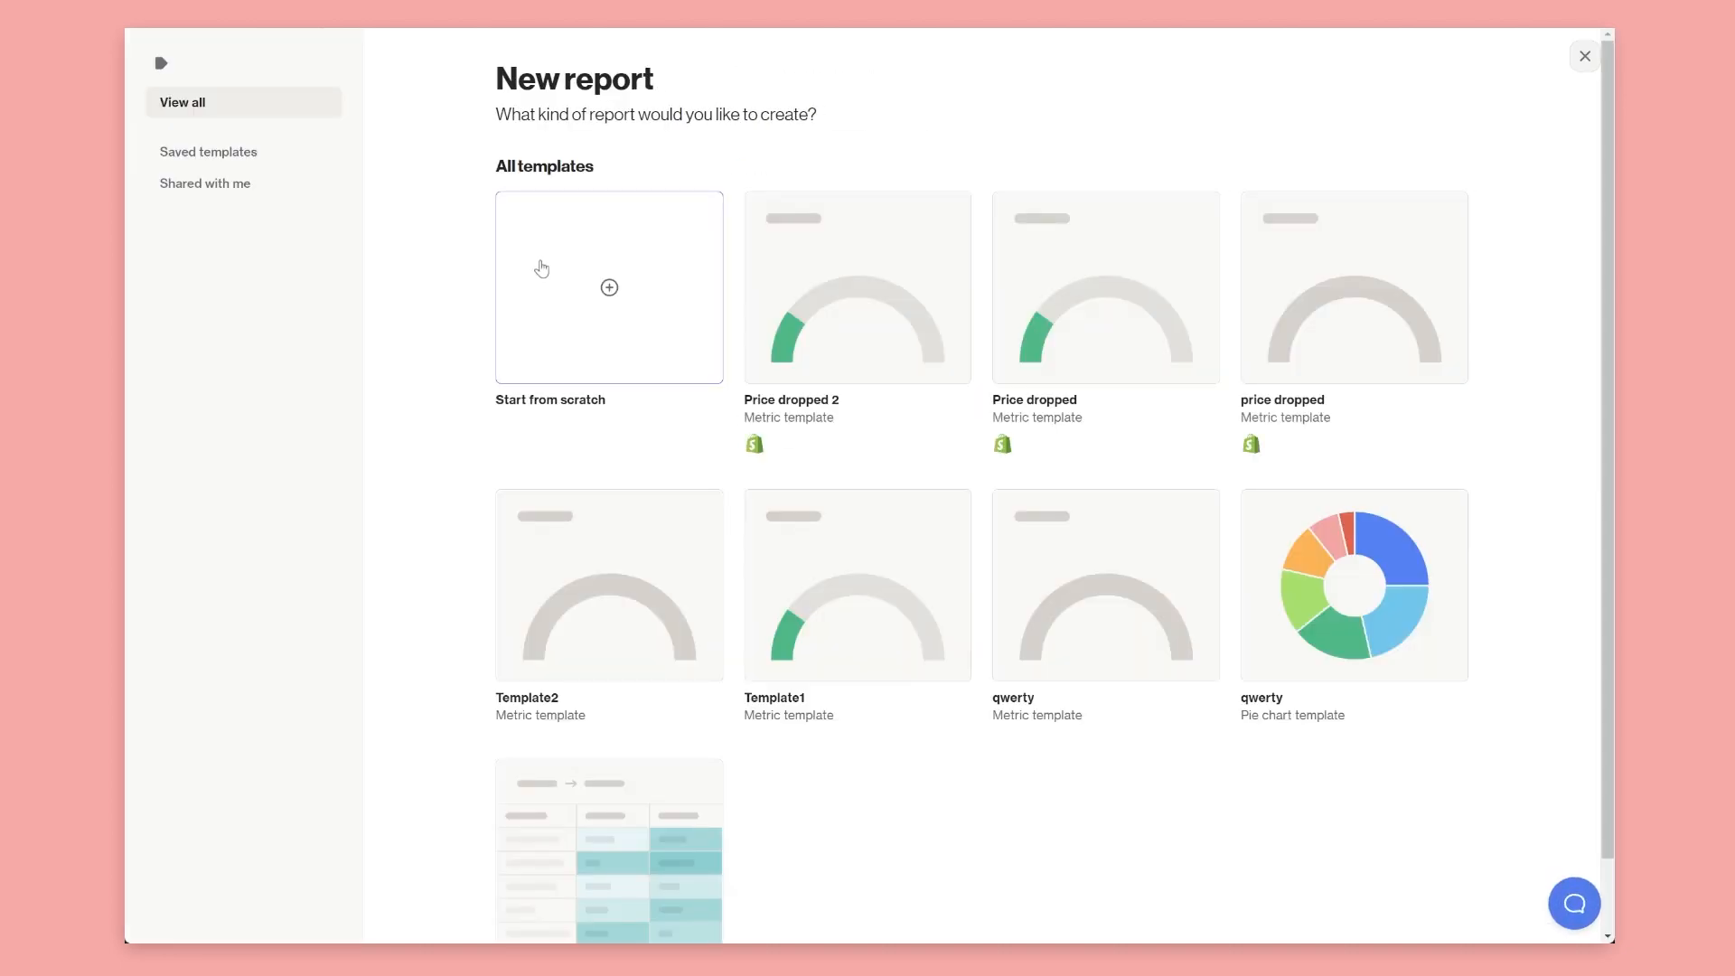
{"action": "left_click", "coordinate": [541, 269]}
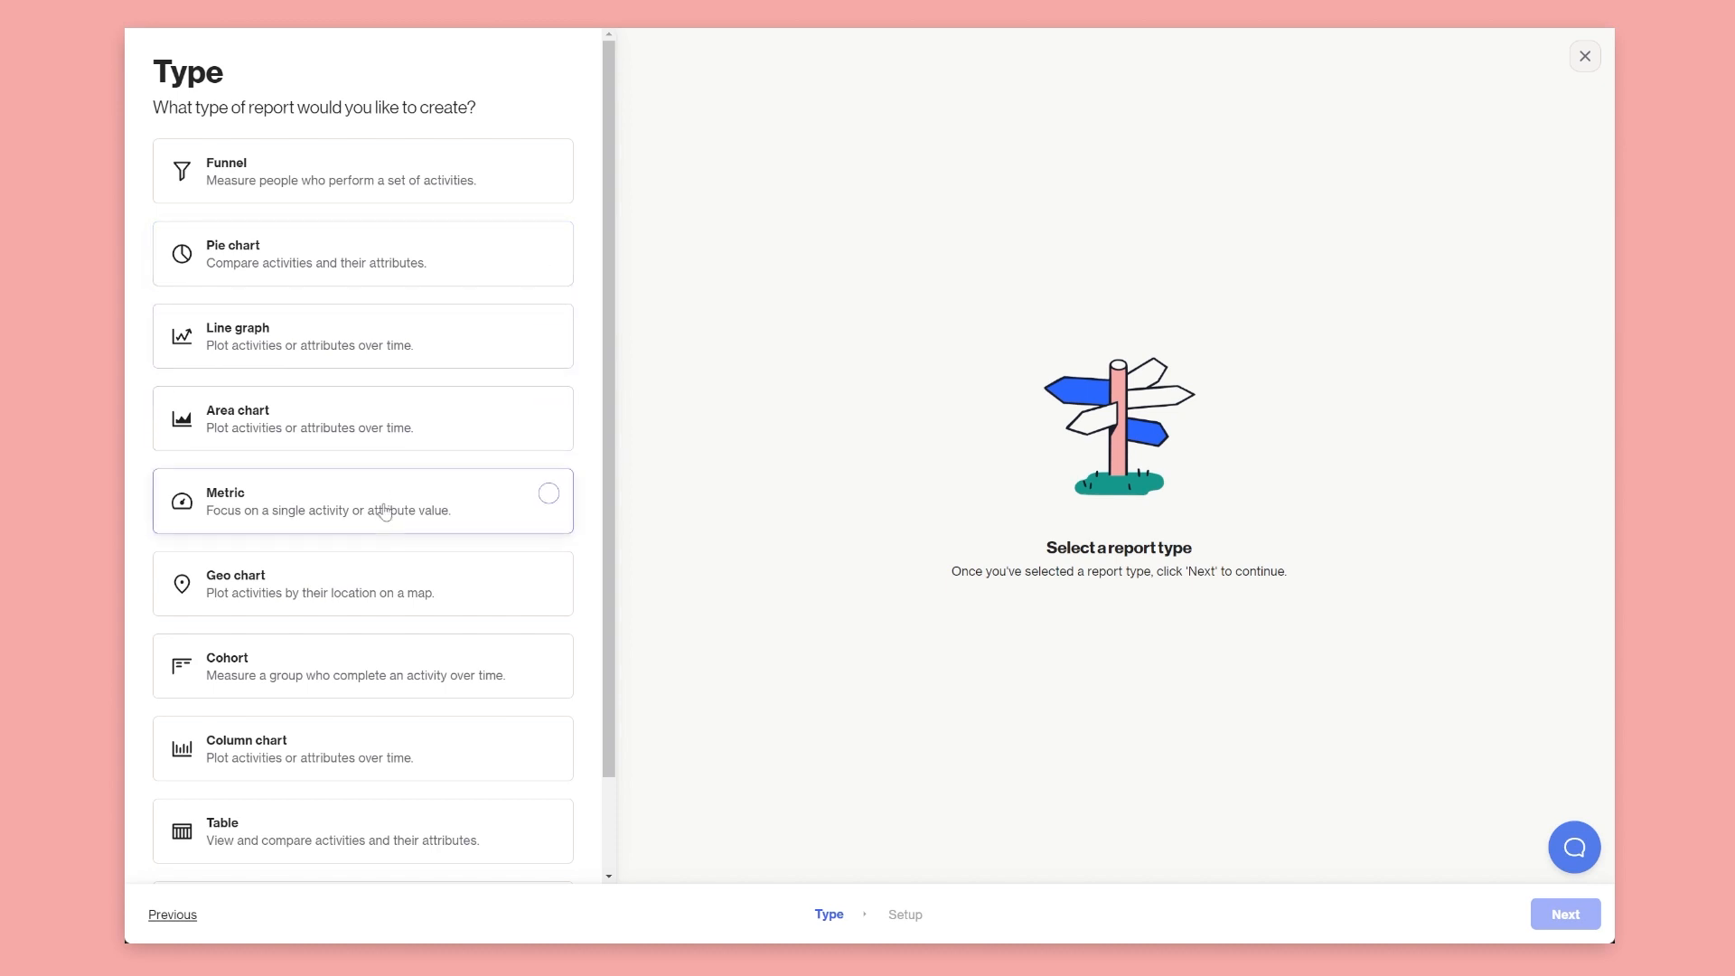
{"action": "scroll", "coordinate": [335, 578], "scroll_direction": "down", "scroll_amount": 1}
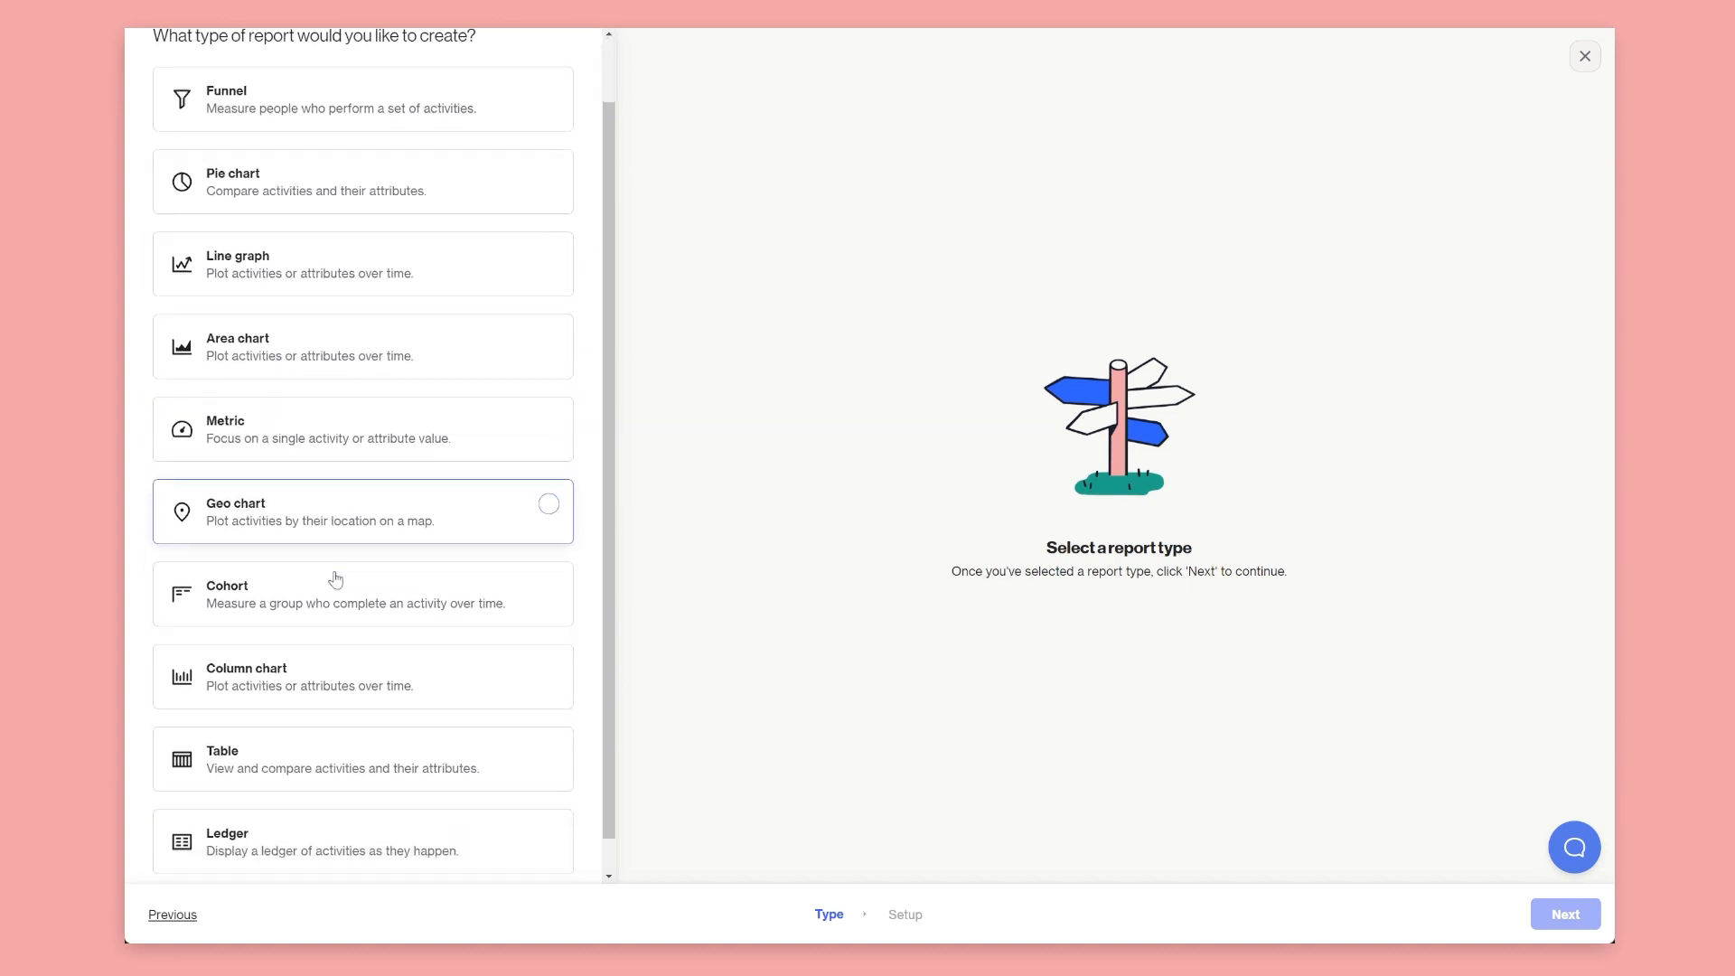
{"action": "scroll", "coordinate": [335, 578], "scroll_direction": "up", "scroll_amount": 1}
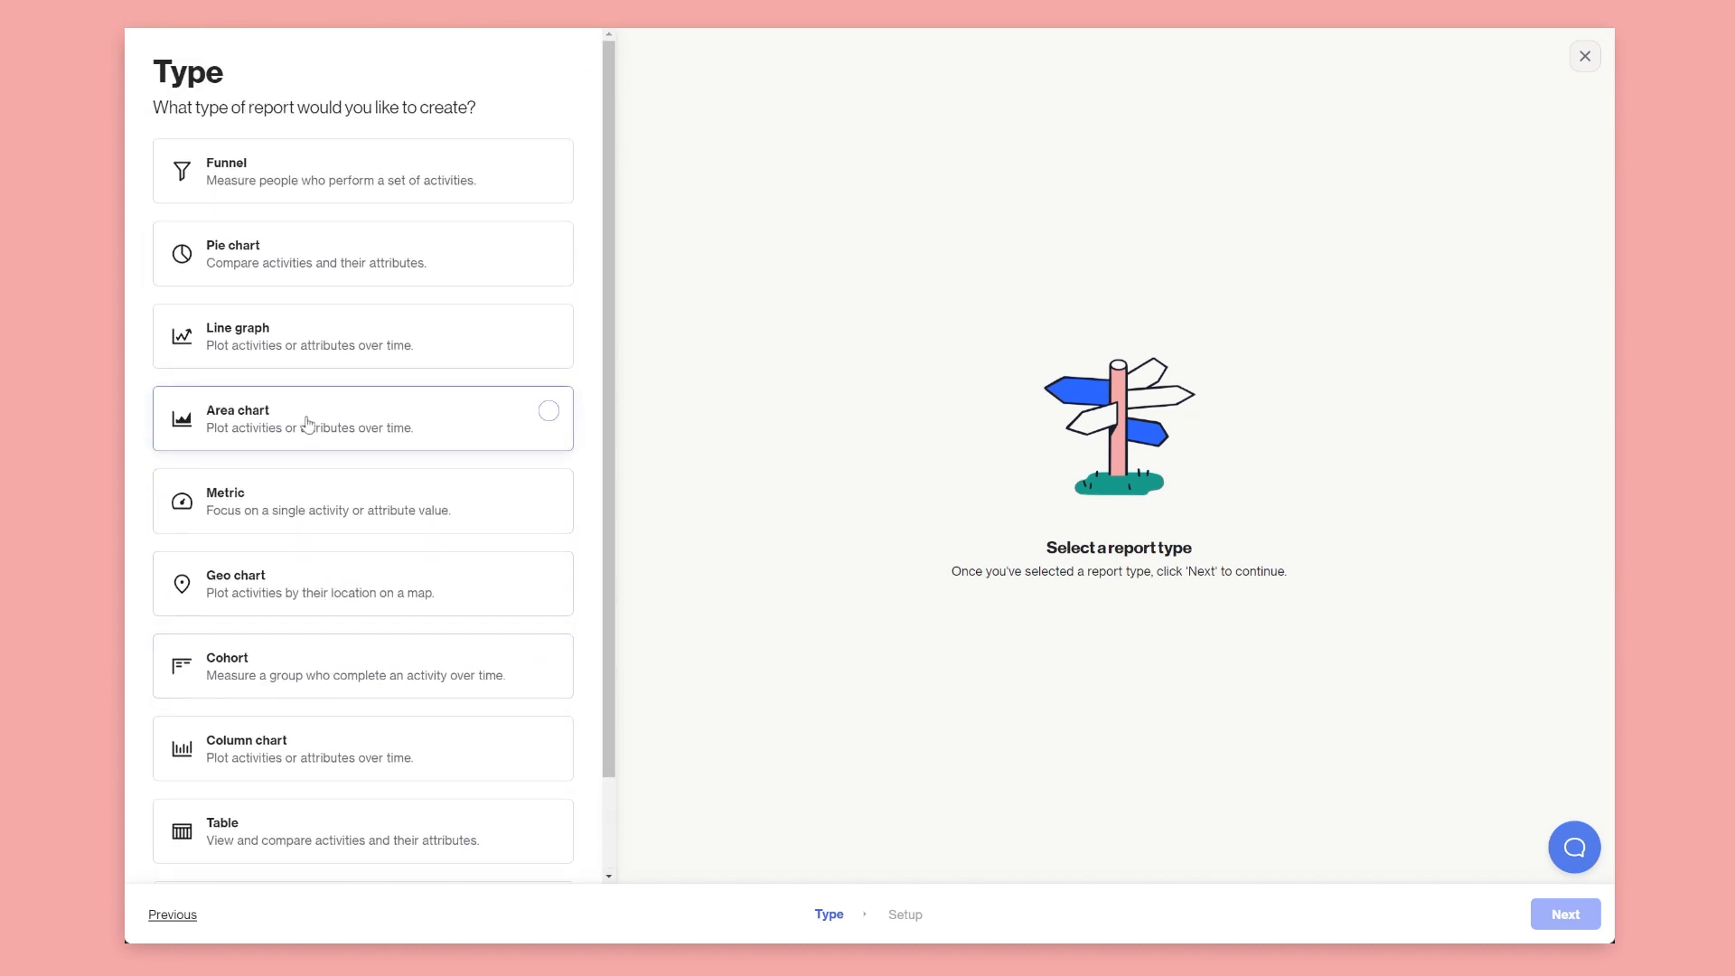
{"action": "left_click", "coordinate": [266, 420]}
{"action": "left_click", "coordinate": [1565, 913]}
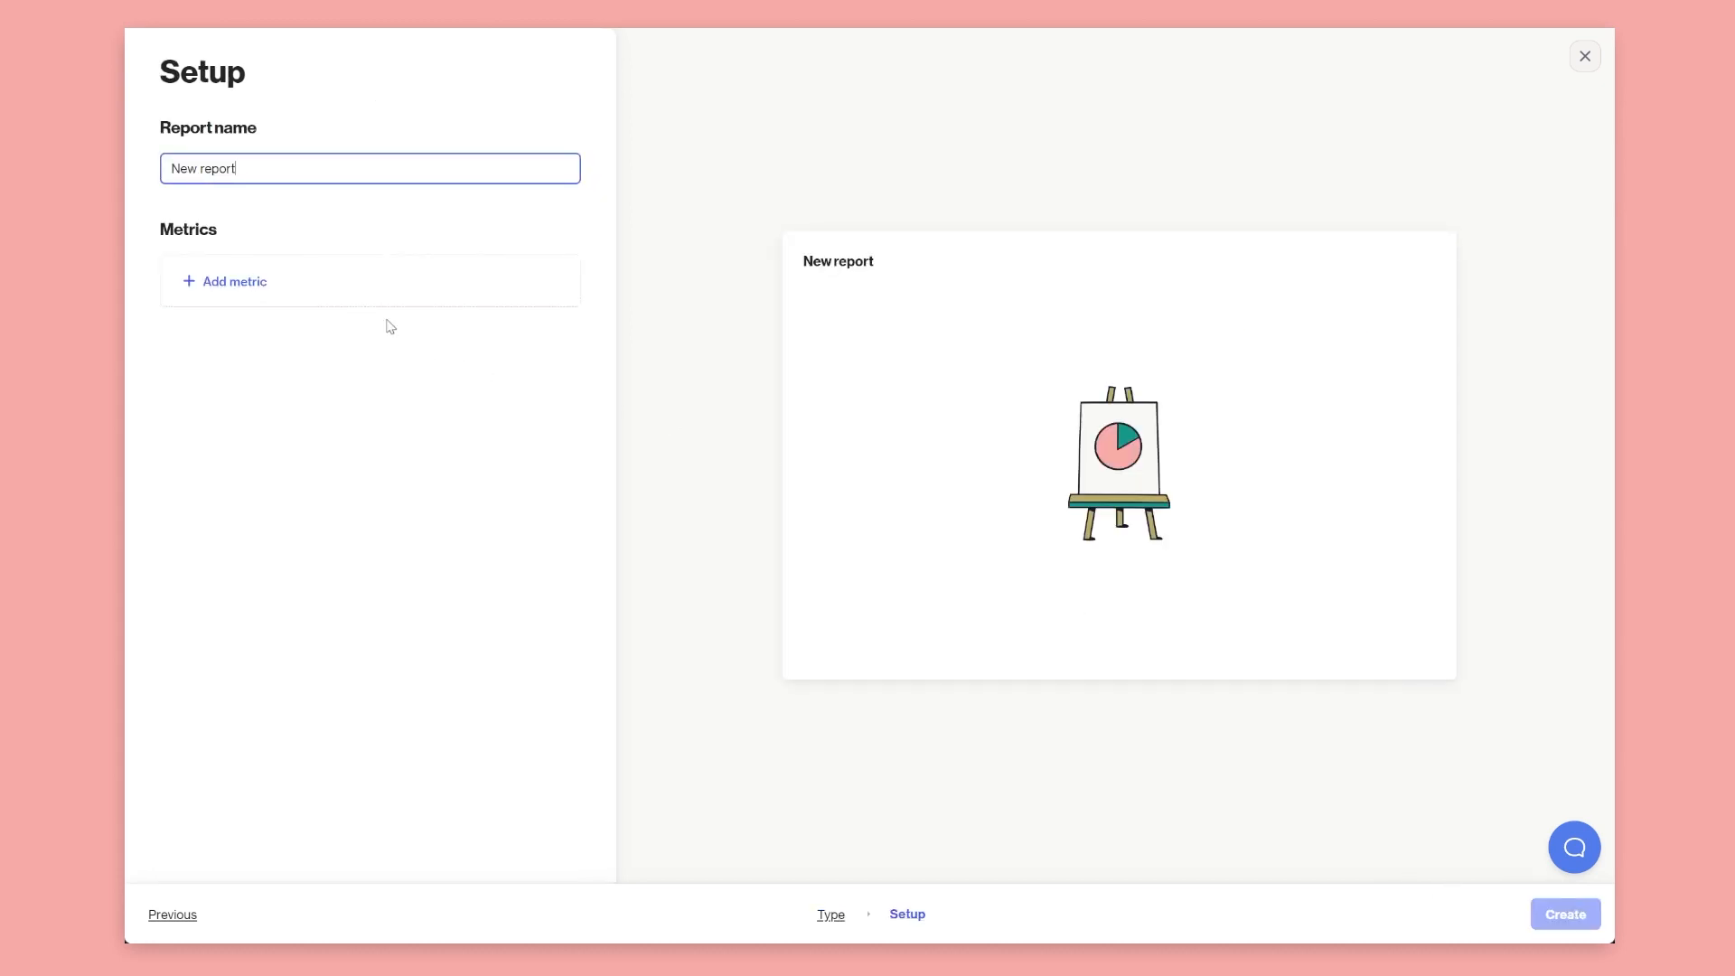
Add the Autopilot Journeys activity Email opened as the report's first metric
{"action": "left_click", "coordinate": [365, 282]}
{"action": "scroll", "coordinate": [488, 502], "scroll_direction": "down", "scroll_amount": 10}
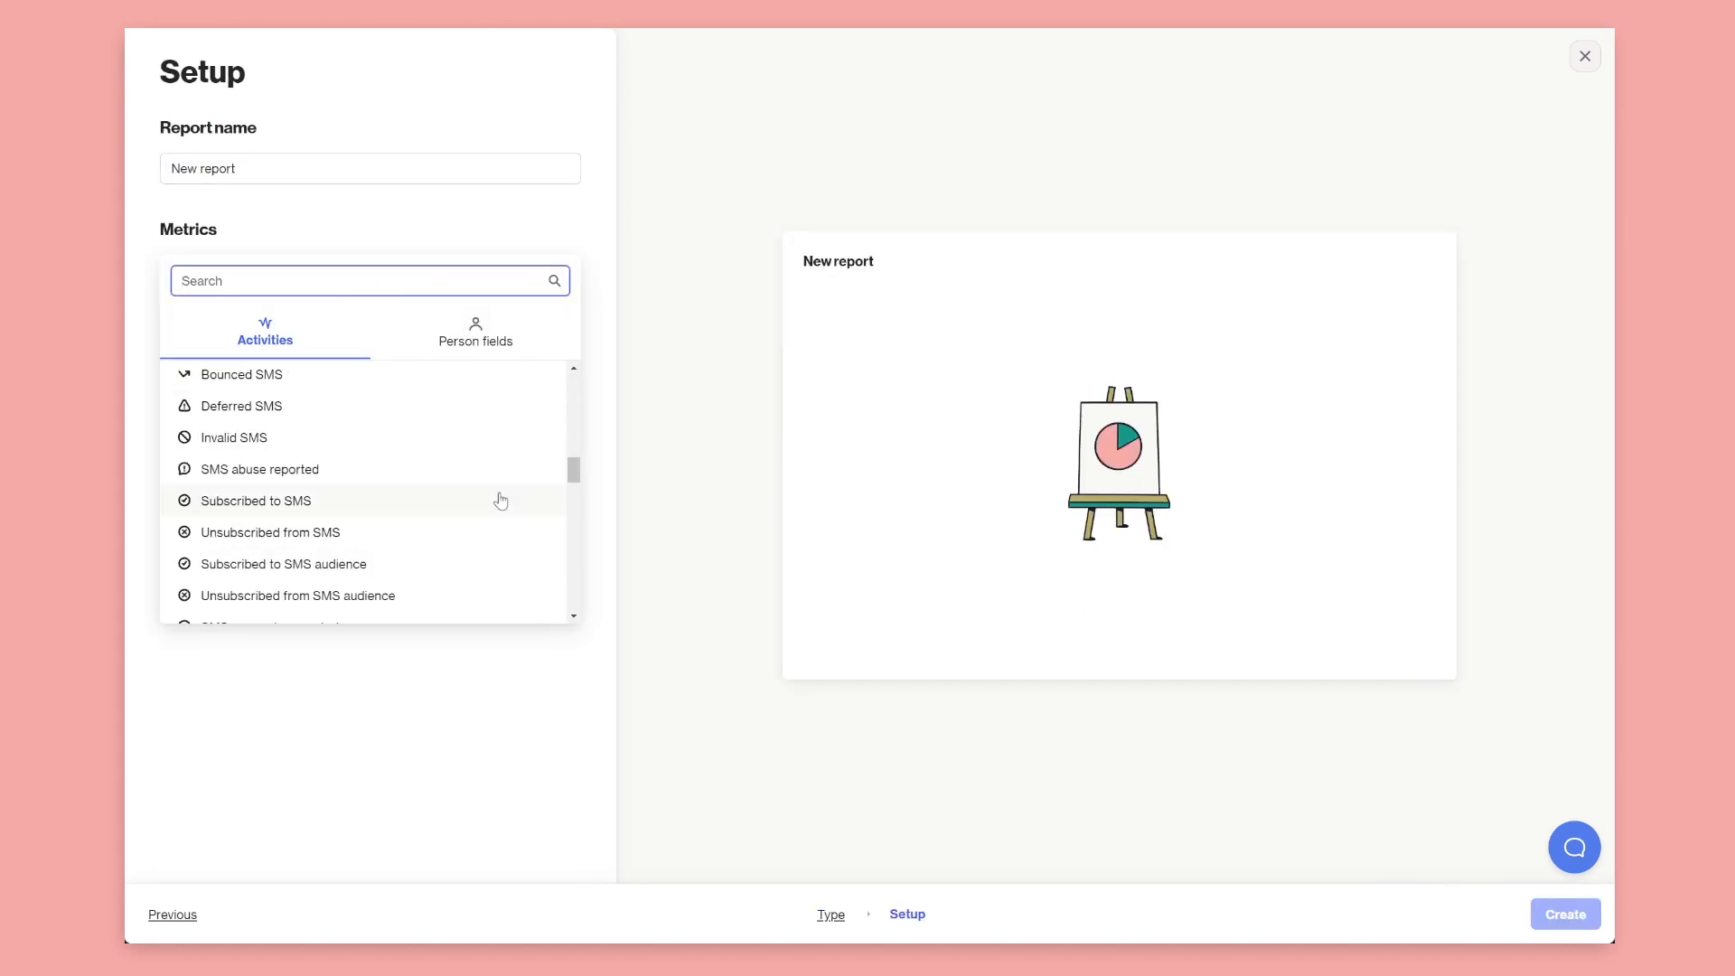
{"action": "scroll", "coordinate": [470, 508], "scroll_direction": "down", "scroll_amount": 2}
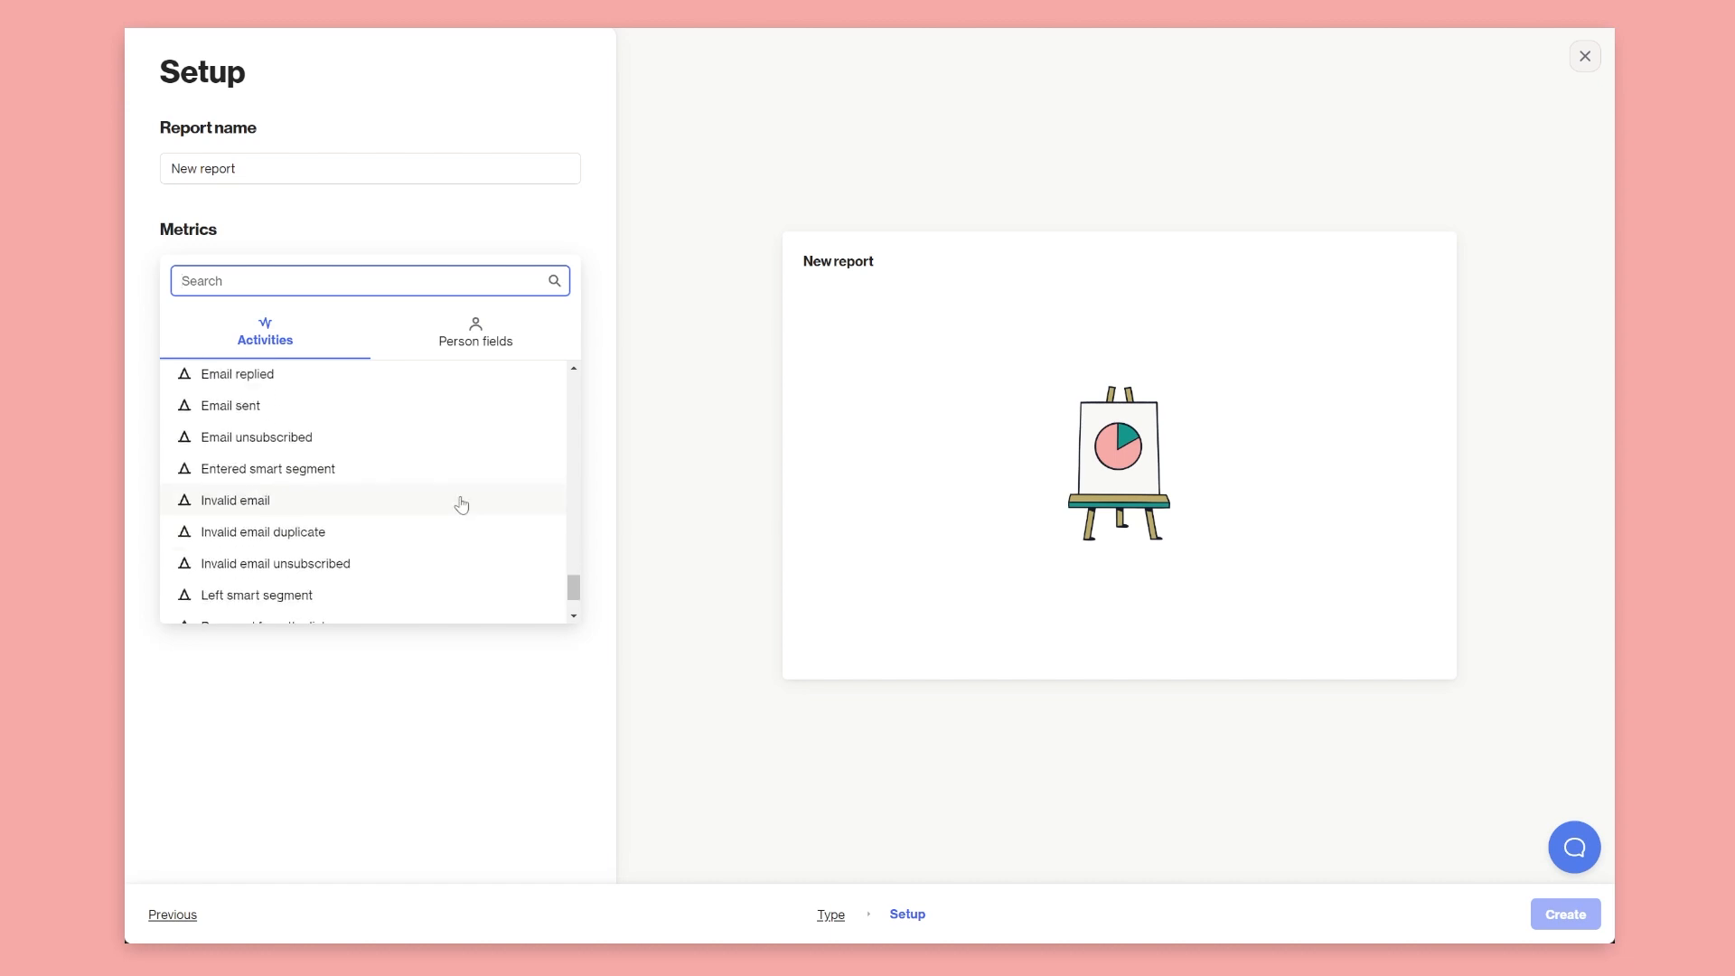
{"action": "scroll", "coordinate": [456, 505], "scroll_direction": "up", "scroll_amount": 3}
{"action": "scroll", "coordinate": [269, 517], "scroll_direction": "down", "scroll_amount": 1}
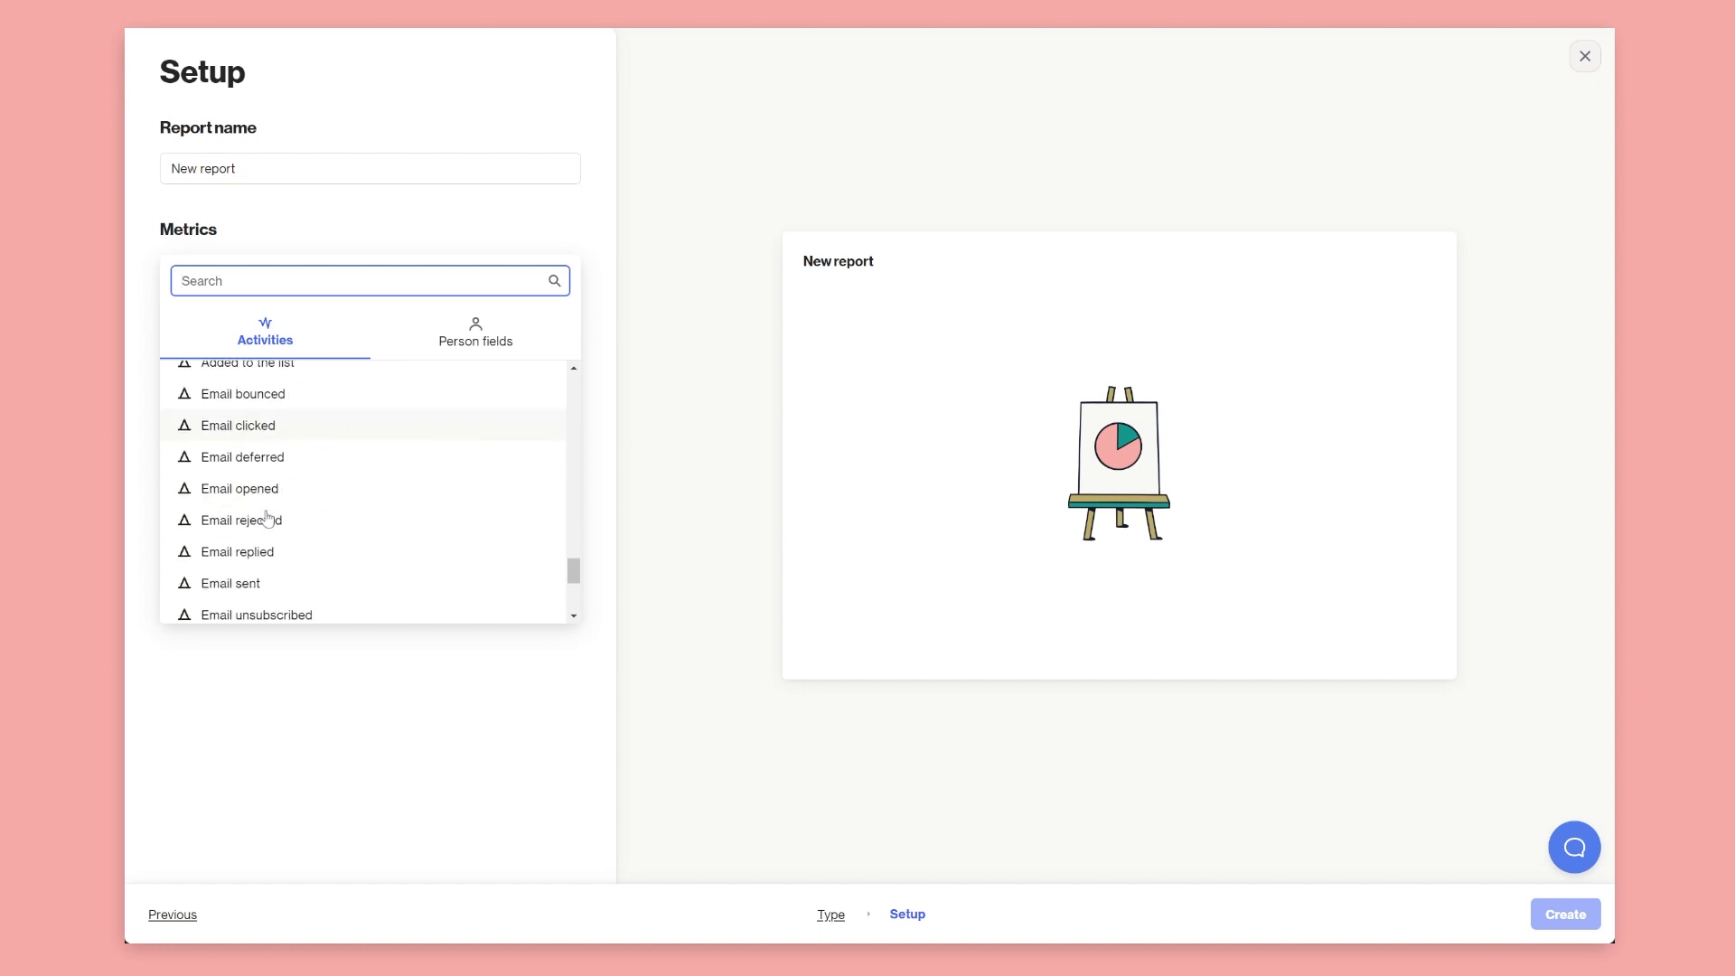
{"action": "left_click", "coordinate": [221, 489]}
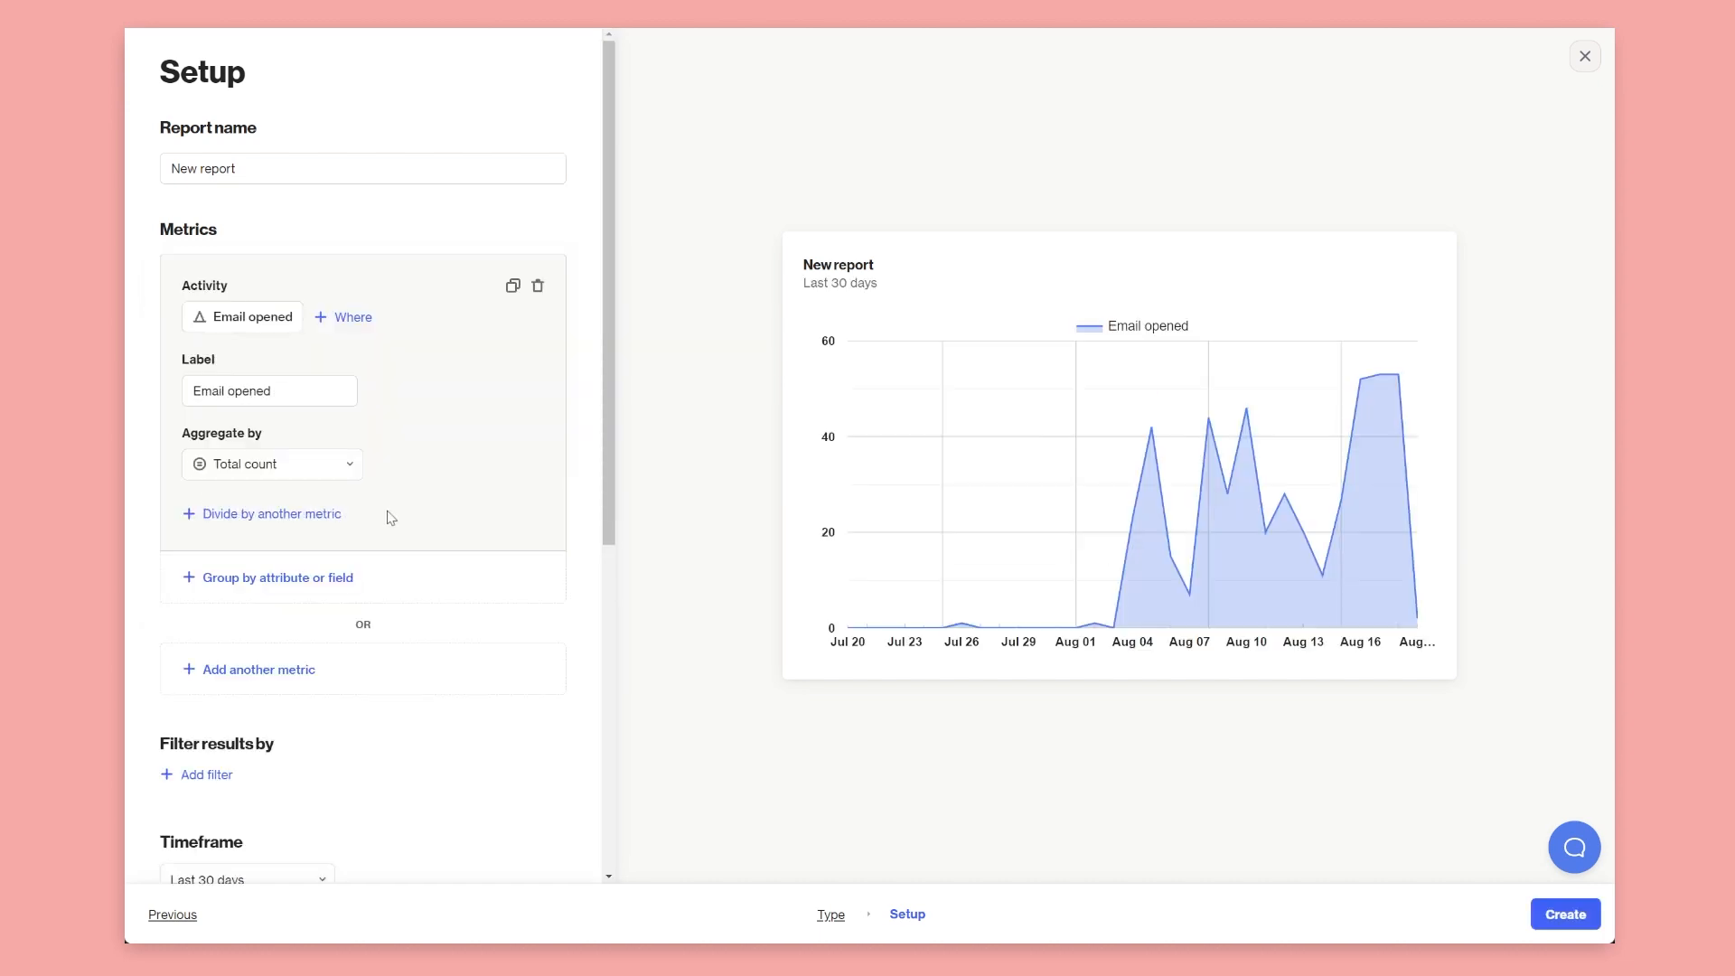
Search the activities for "click" and add Email clicked as a second metric in the report
{"action": "left_click", "coordinate": [255, 679]}
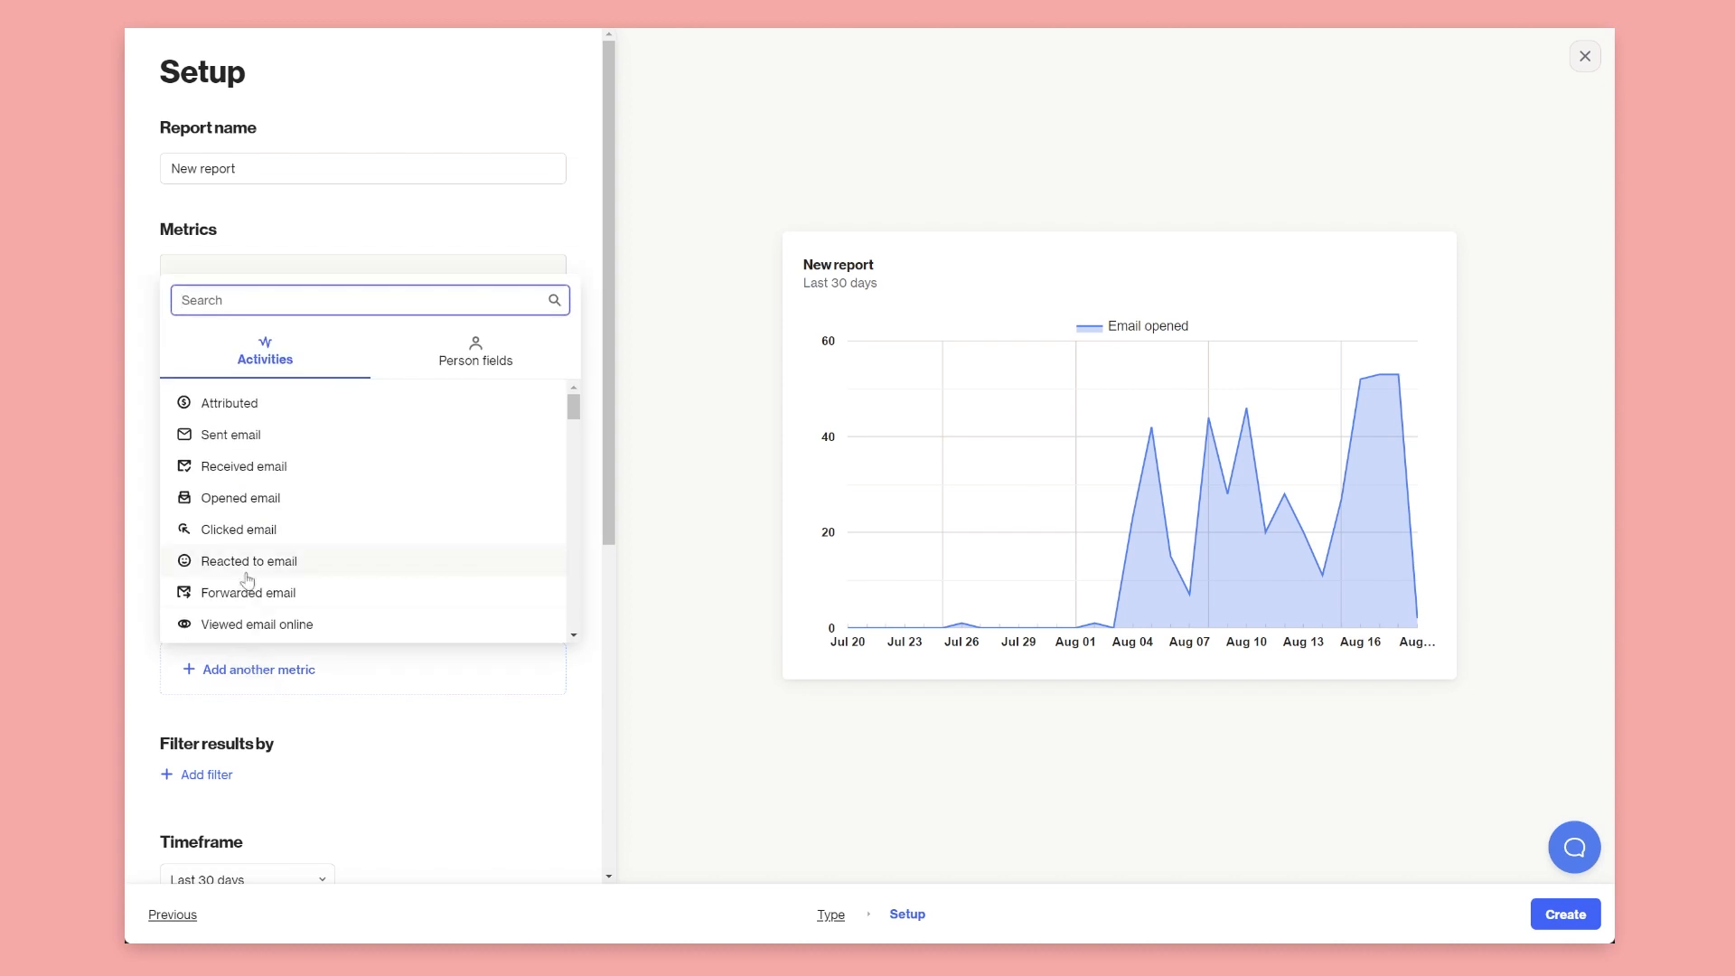
{"action": "type", "text": "click"}
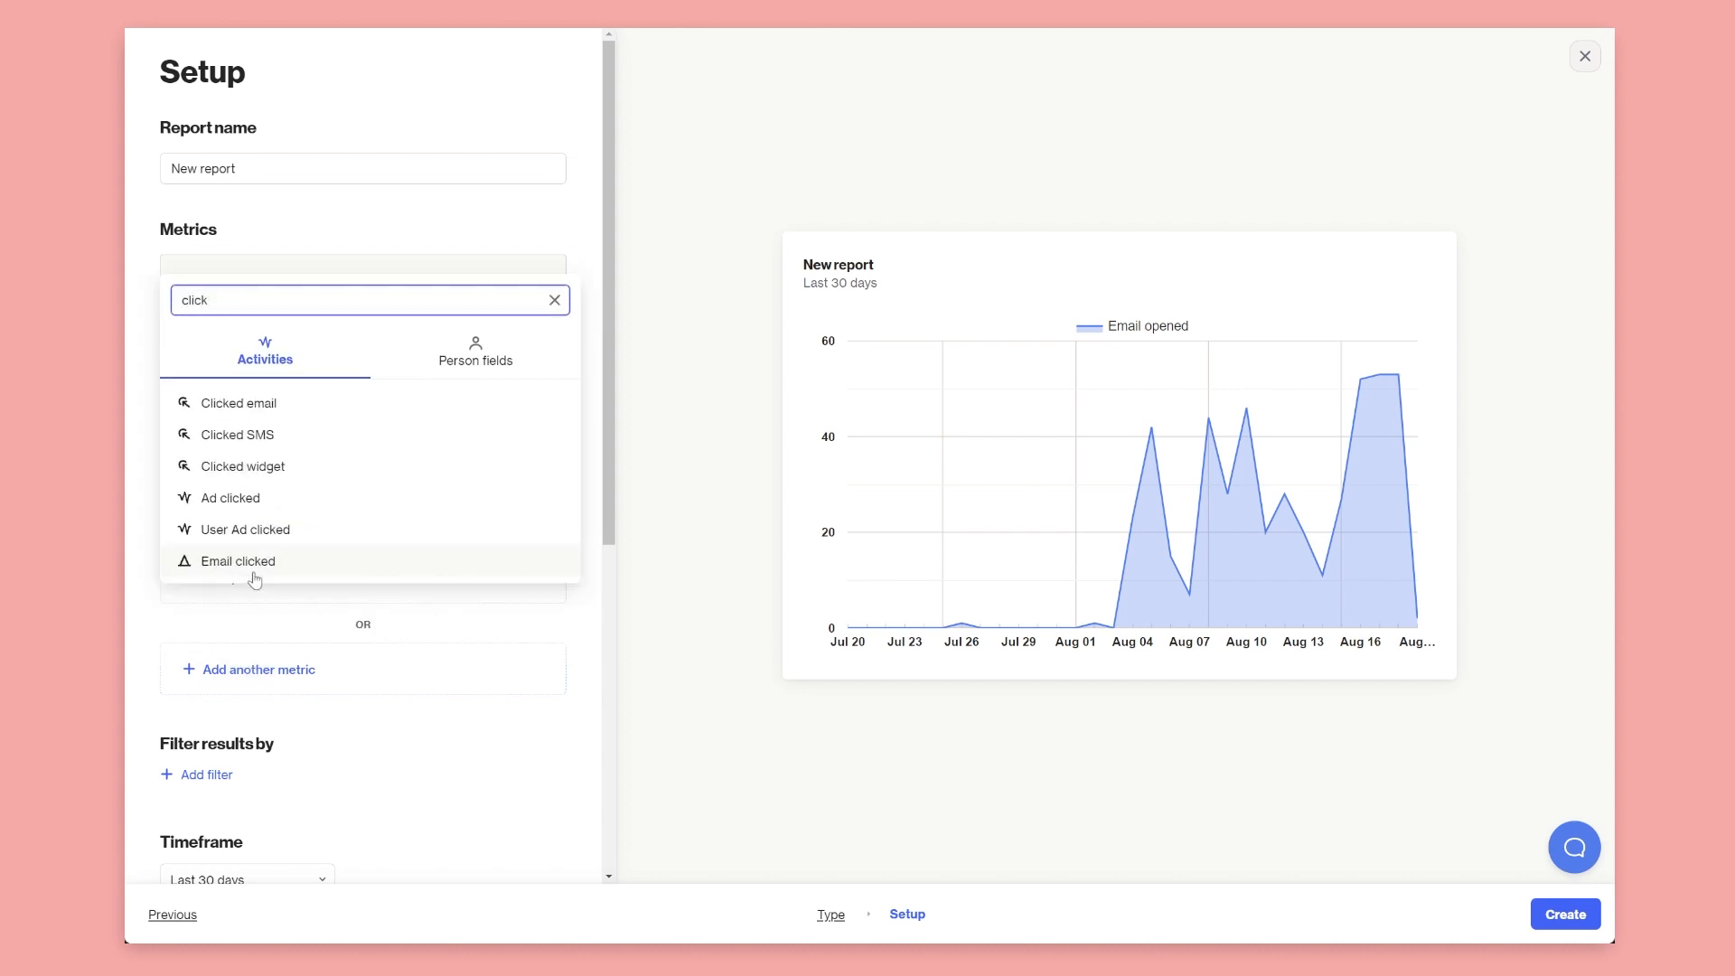
{"action": "left_click", "coordinate": [246, 567]}
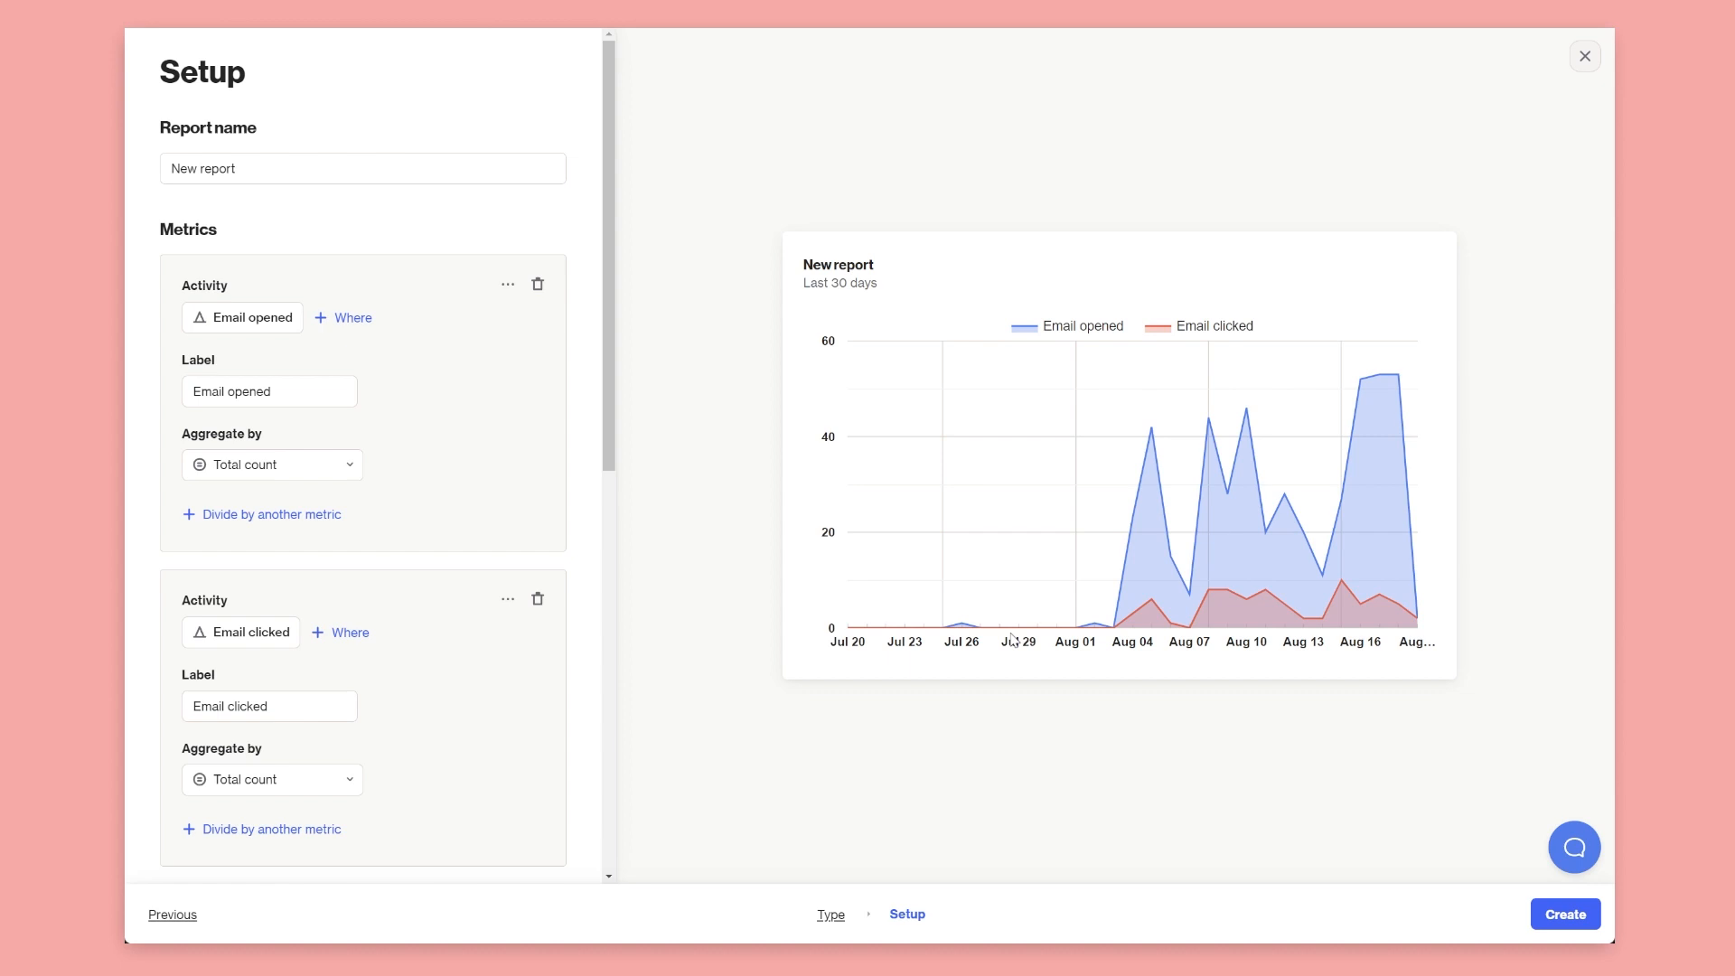
Discard the unsaved area chart report and return to the Journey performance dashboard
{"action": "left_click", "coordinate": [1585, 56]}
{"action": "left_click", "coordinate": [692, 521]}
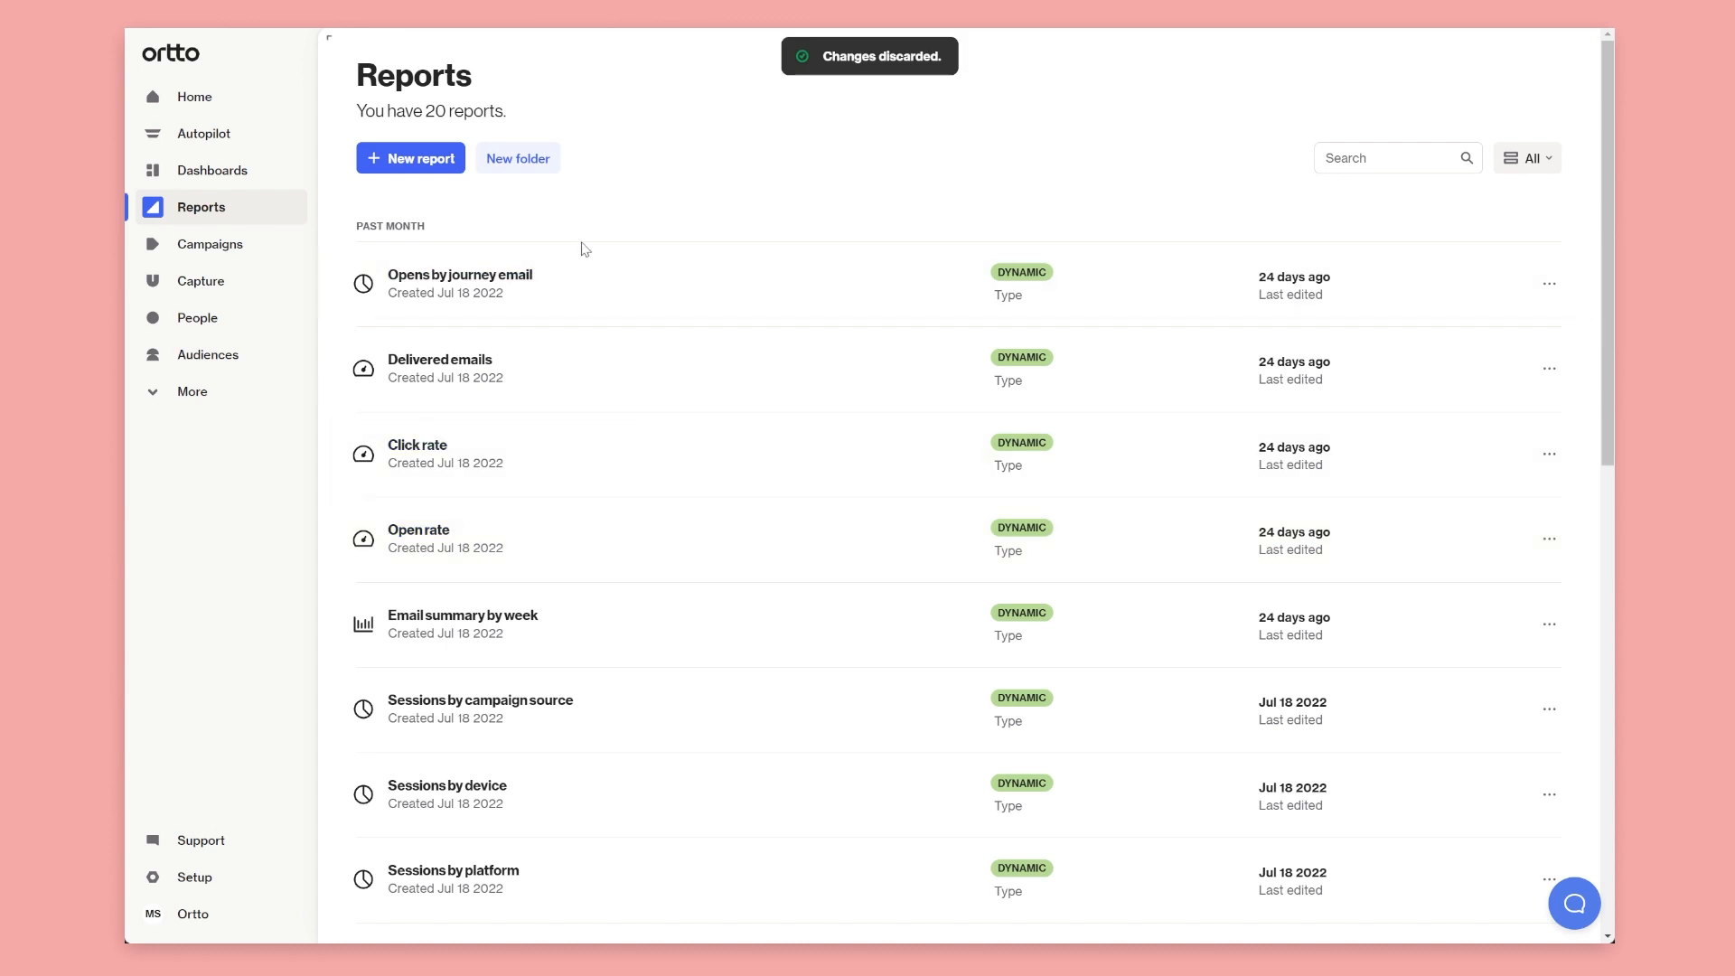
{"action": "left_click", "coordinate": [261, 175]}
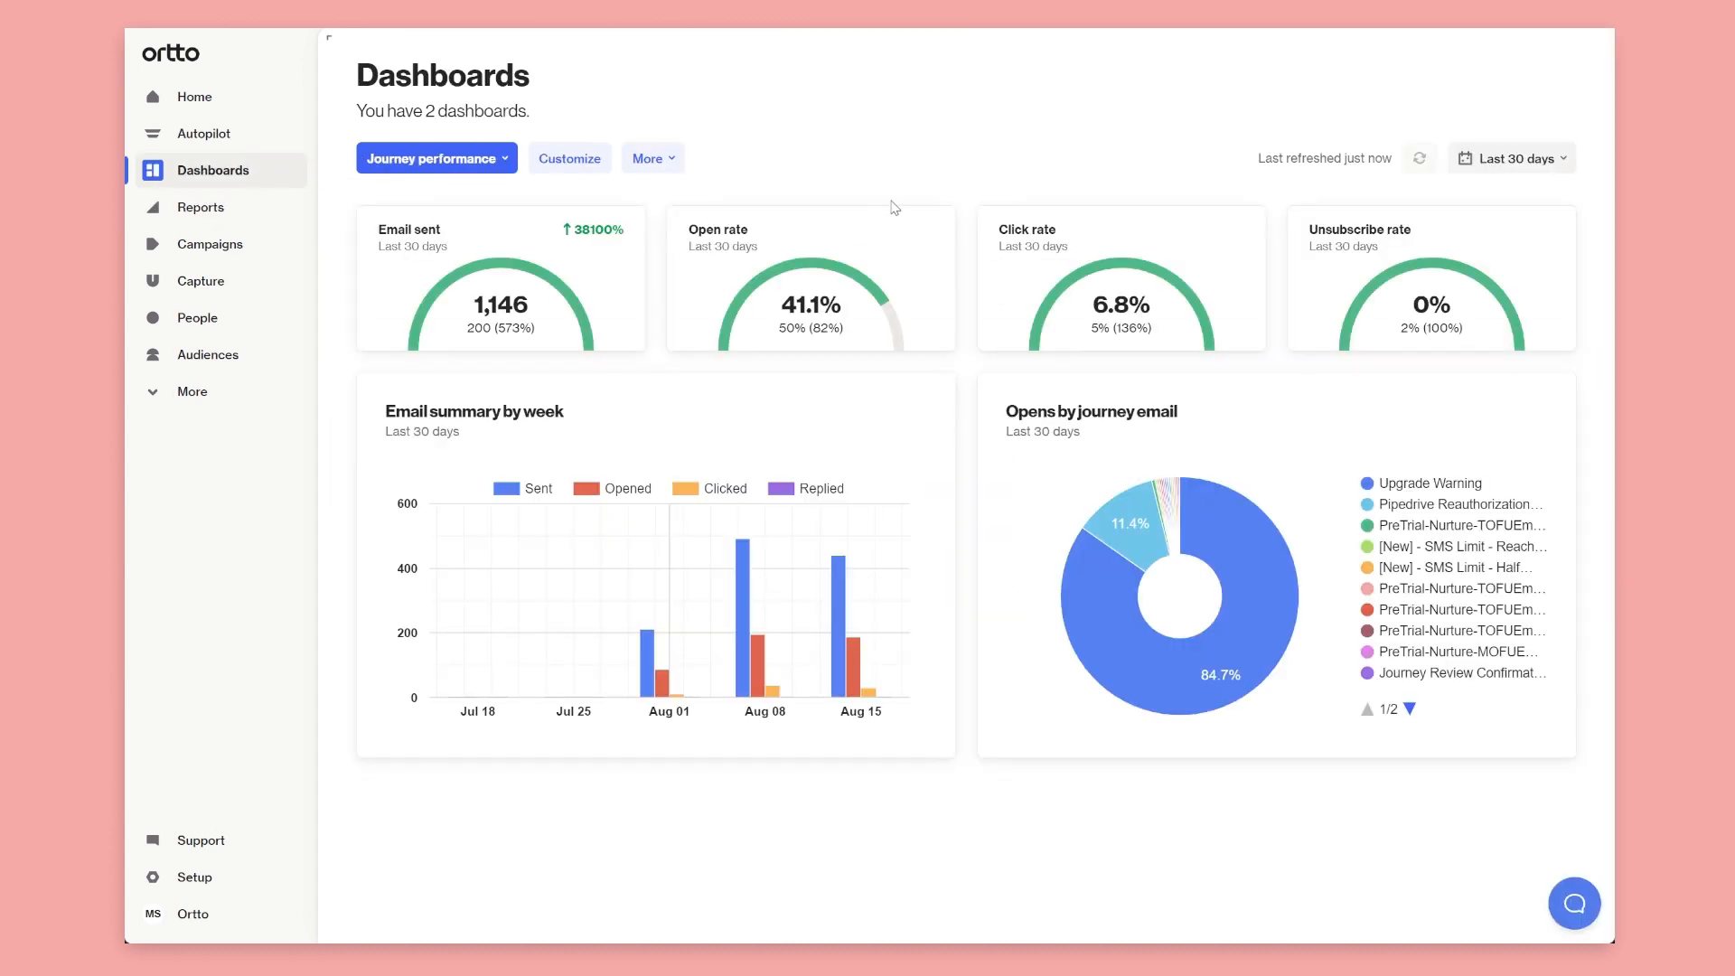